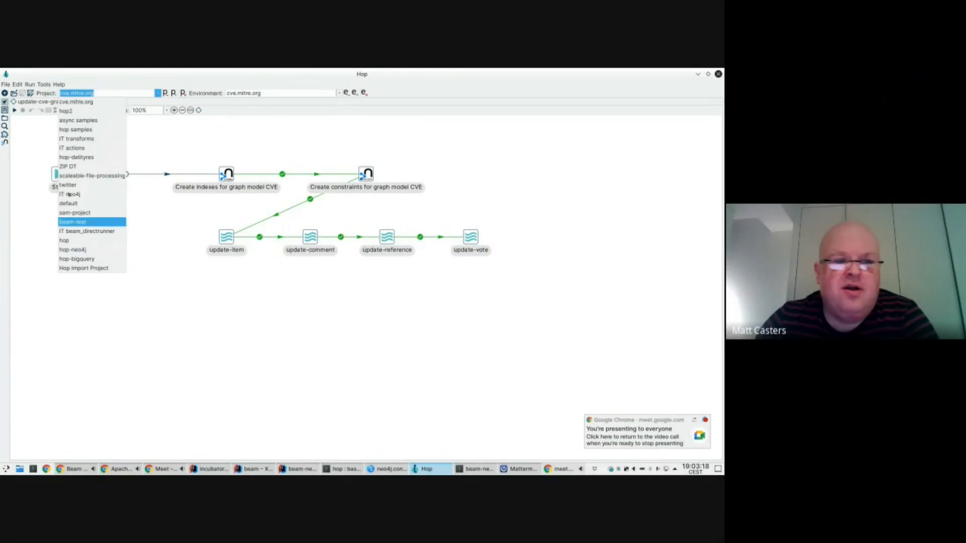
Close the project list without switching projects and open a new Konsole terminal window
click(210, 132)
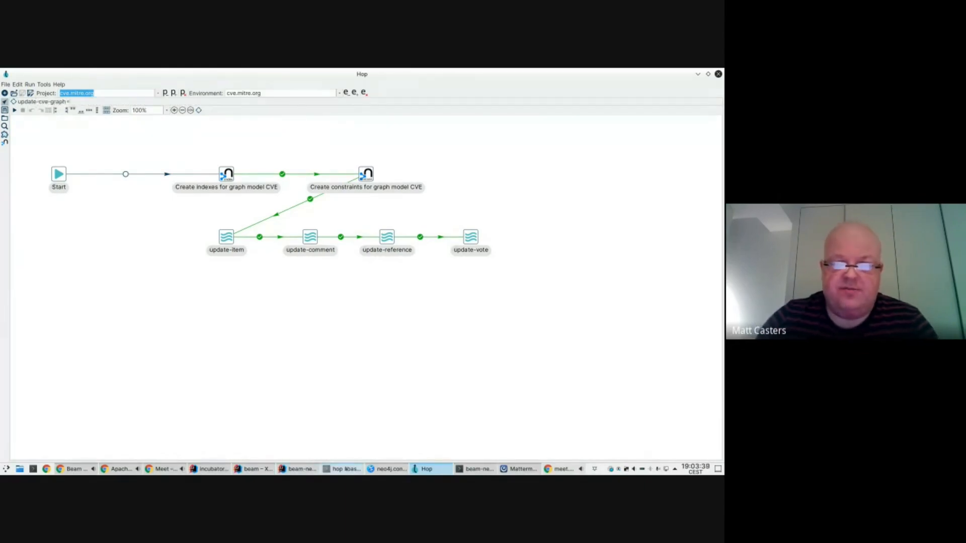
click(345, 468)
key(ctrl+shift+n)
key(Return)
key(Return)
key(Return)
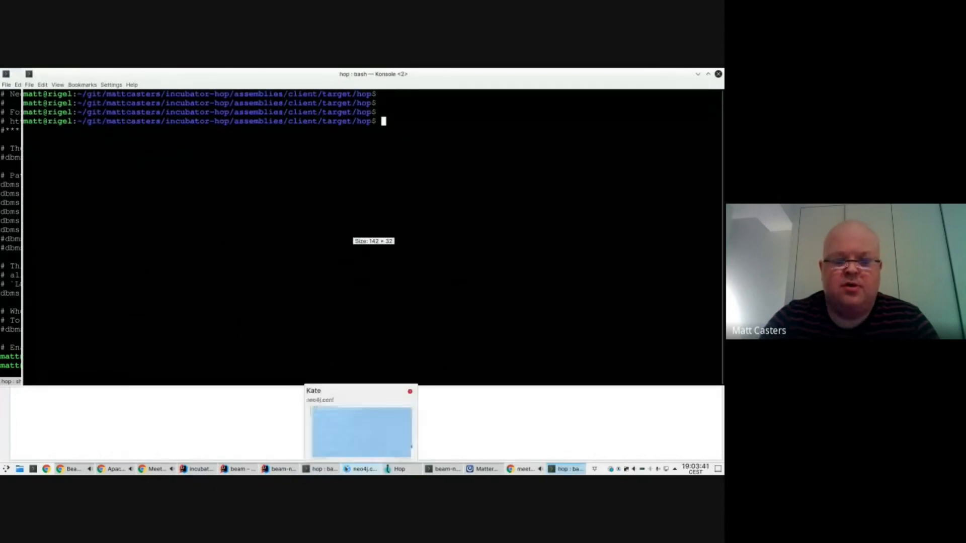
Change to the /opt/hop directory and list all its files in long format, sorted by modification time with the newest last
text(cd)
key(Return)
text(cd /opt/)
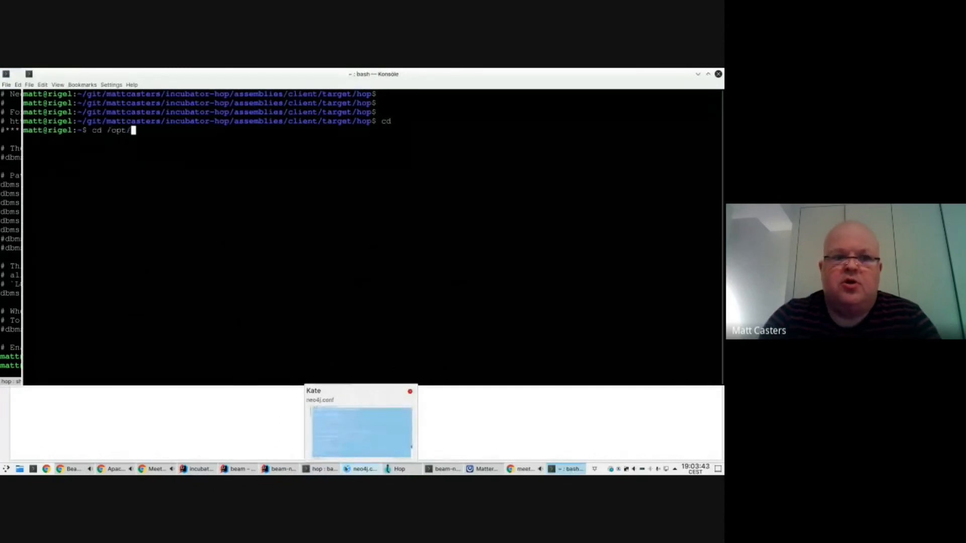
text(hop/)
key(Return)
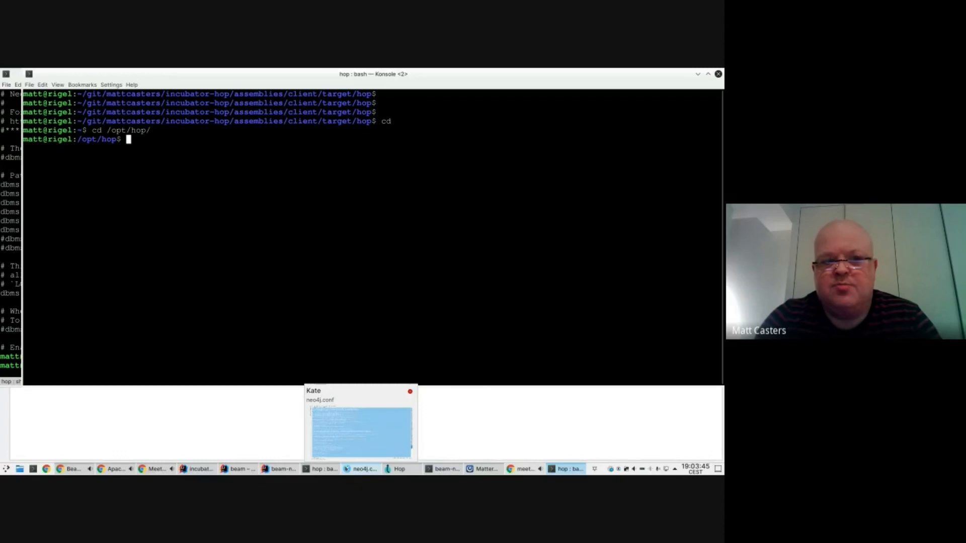
text(ls -ltra)
key(Return)
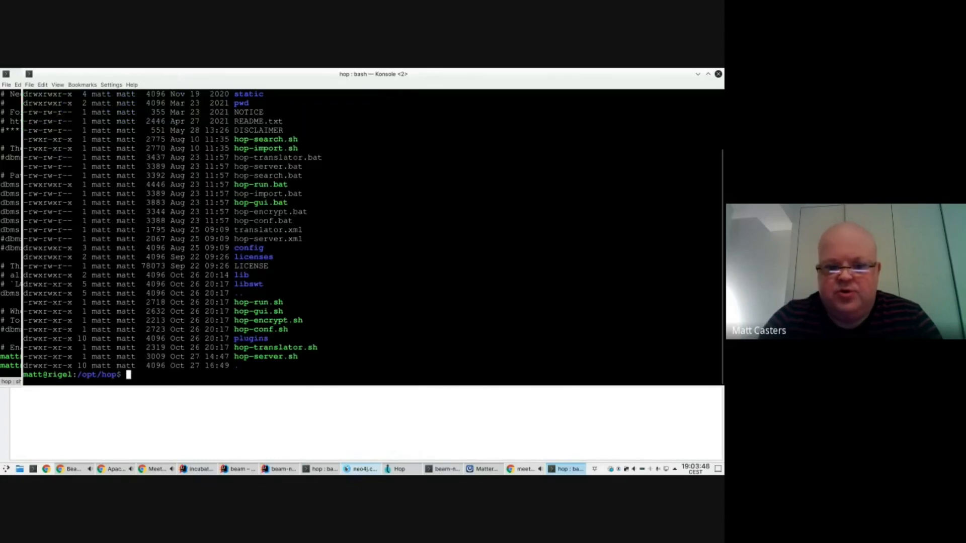
Change into the config subdirectory of the Hop installation and list its contents
text(cd config/)
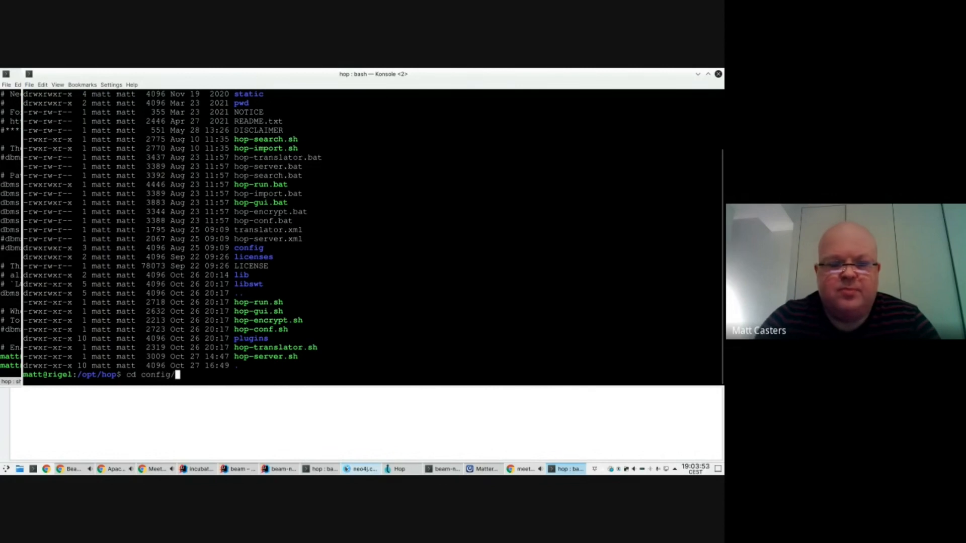
key(Return)
text(ls)
key(Return)
text(cd projects/)
key(BackSpace)
key(BackSpace)
key(BackSpace)
key(BackSpace)
key(BackSpace)
key(BackSpace)
key(BackSpace)
key(BackSpace)
key(BackSpace)
key(BackSpace)
key(BackSpace)
key(BackSpace)
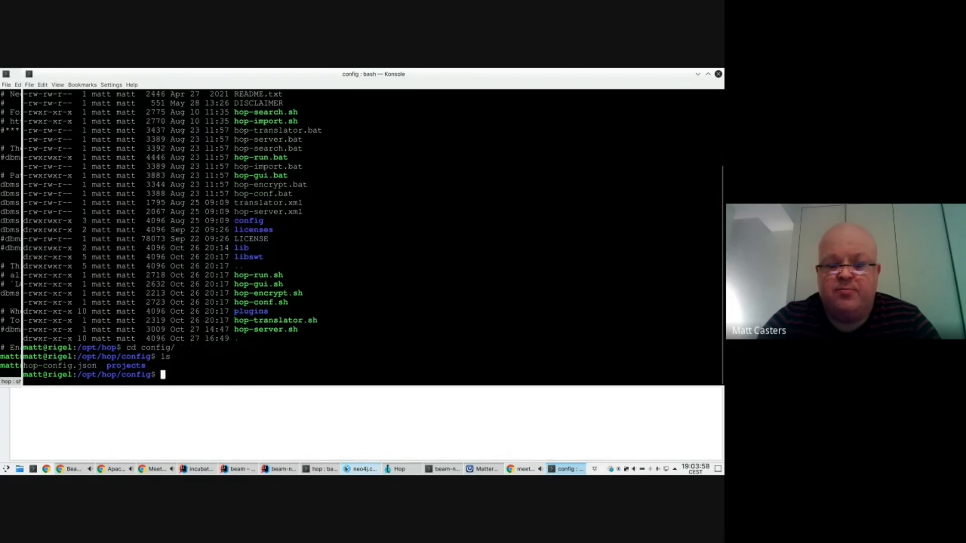
Display hop-config.json and highlight the home paths of the default and samples projects
text(more hop-config.json)
key(Return)
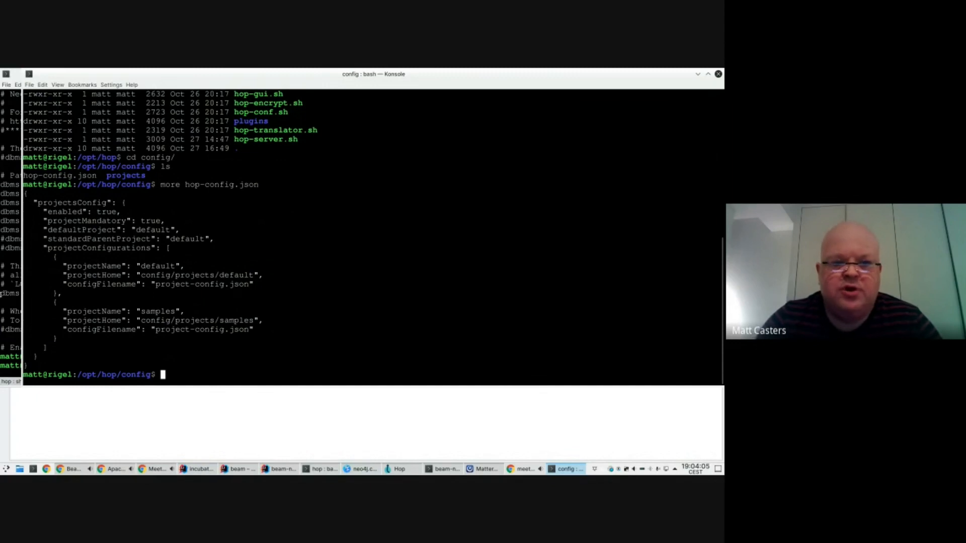
double_click(159, 266)
double_click(196, 275)
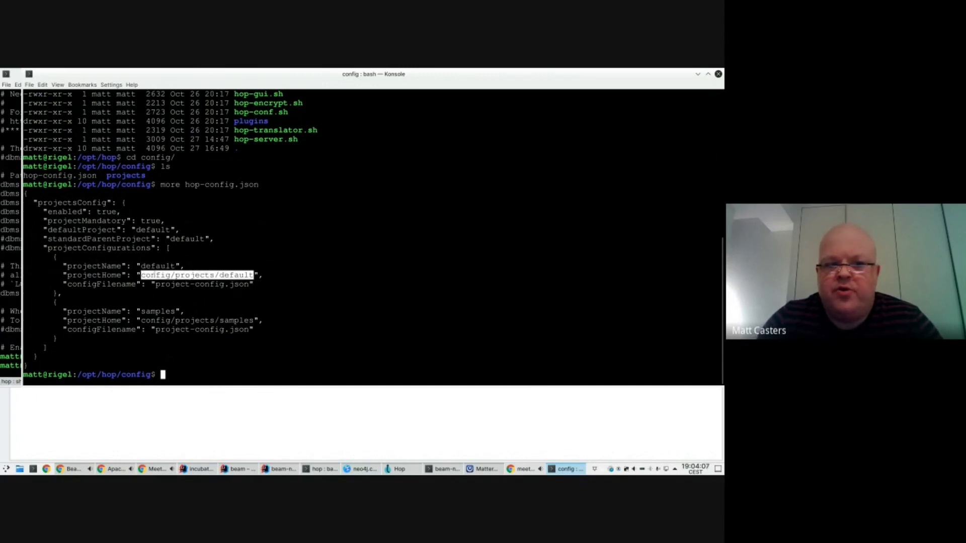
click(189, 380)
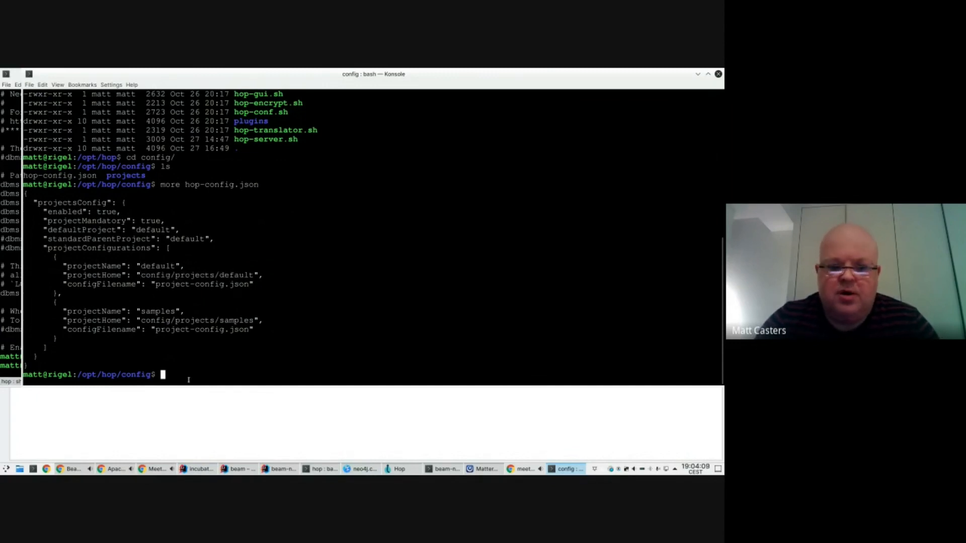
double_click(196, 320)
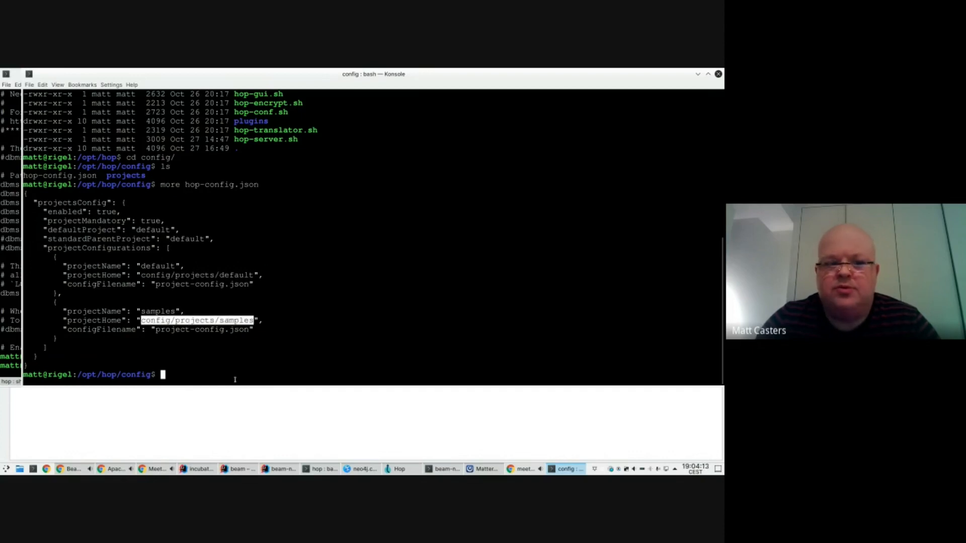
click(250, 367)
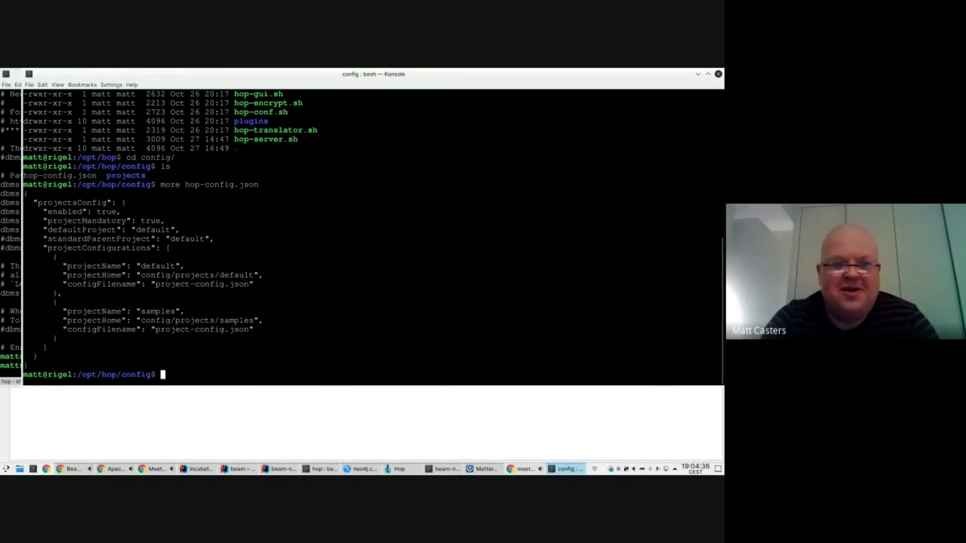
List the environment variables containing HOP_ and highlight the HOP_CONFIG_FOLDER entry and its path
text(set |grep HOP_)
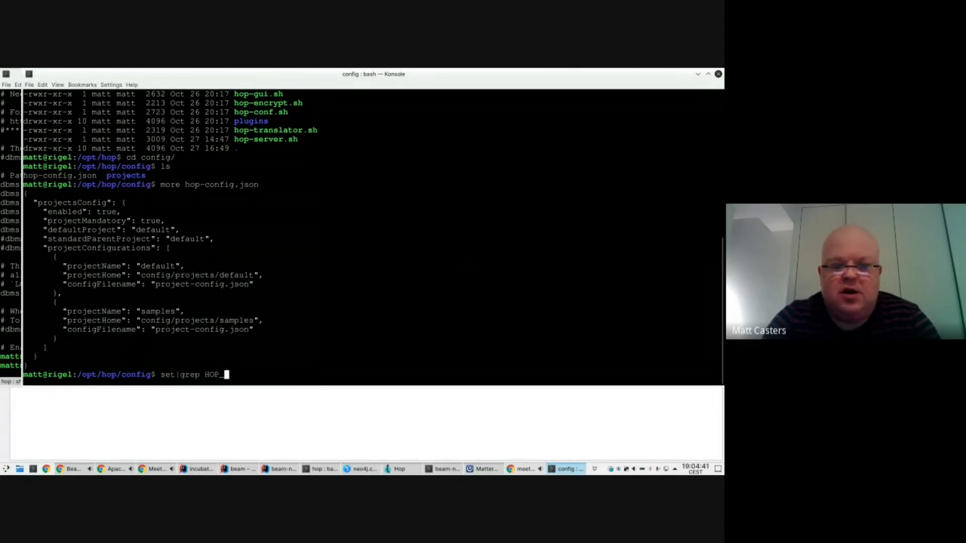
key(Return)
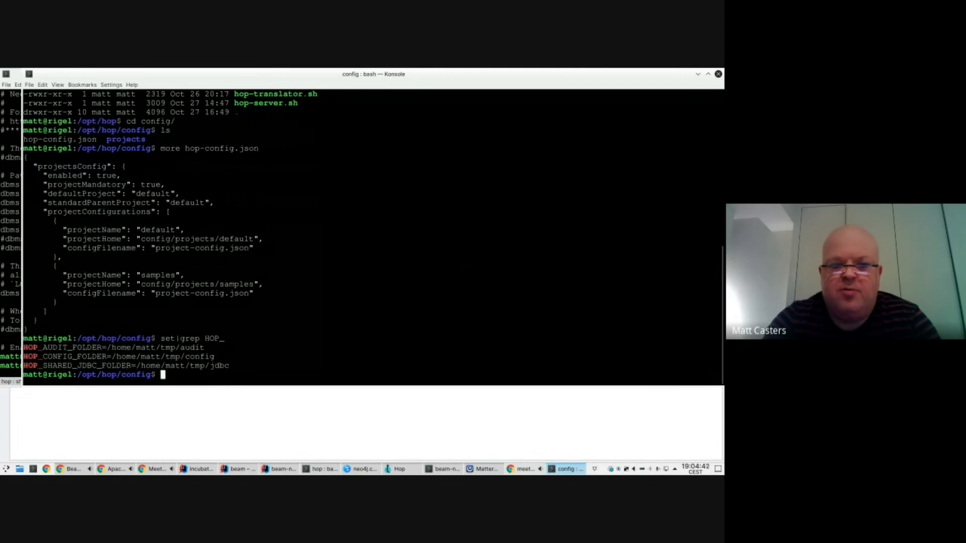
triple_click(56, 357)
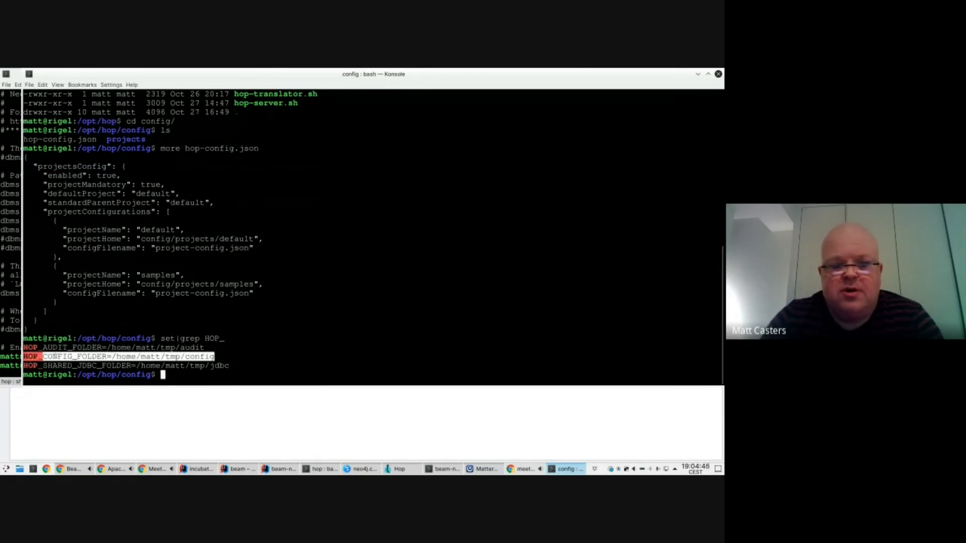
click(115, 355)
drag(114, 355, 217, 357)
click(216, 357)
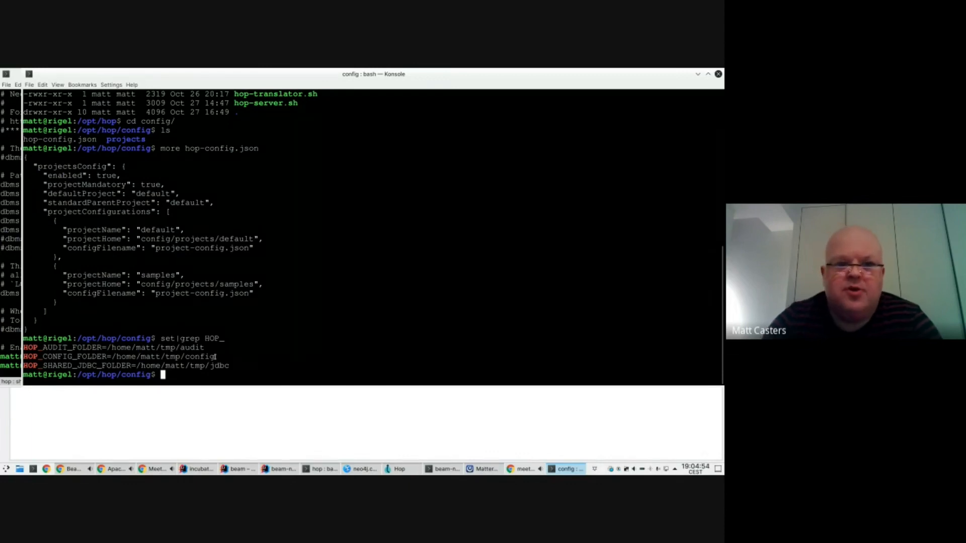
Display the hop-config.json file stored in the folder that HOP_CONFIG_FOLDER points to
text(more )
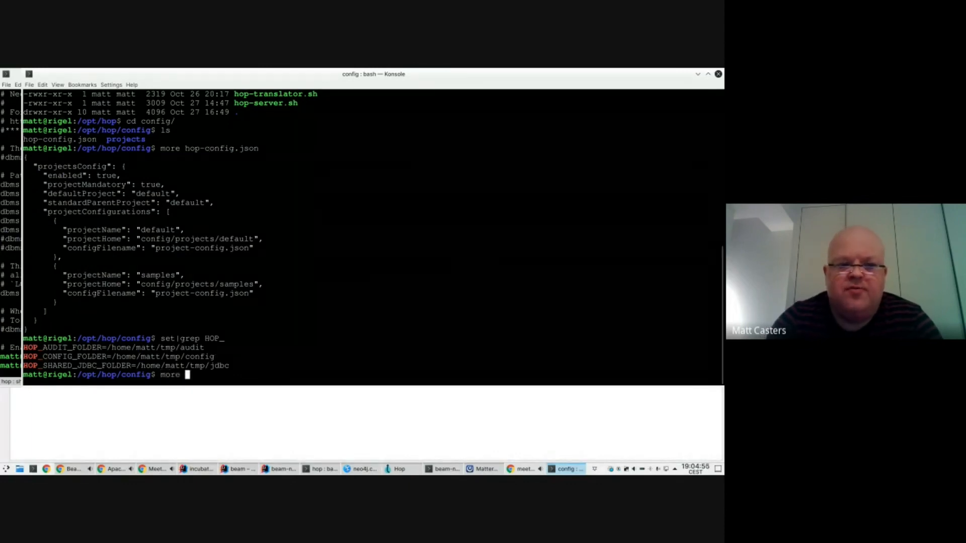
text(/home/matt/tp)
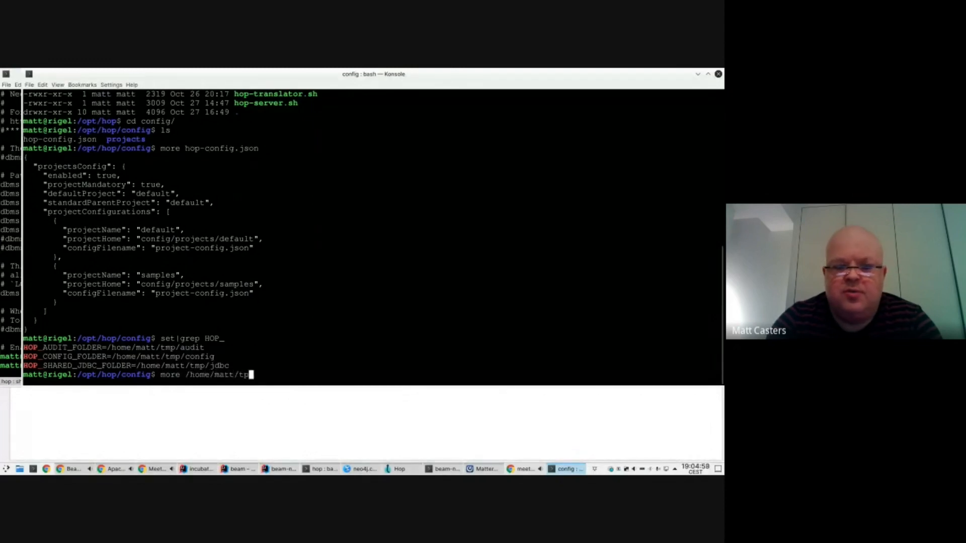
key(BackSpace)
text(mp/c)
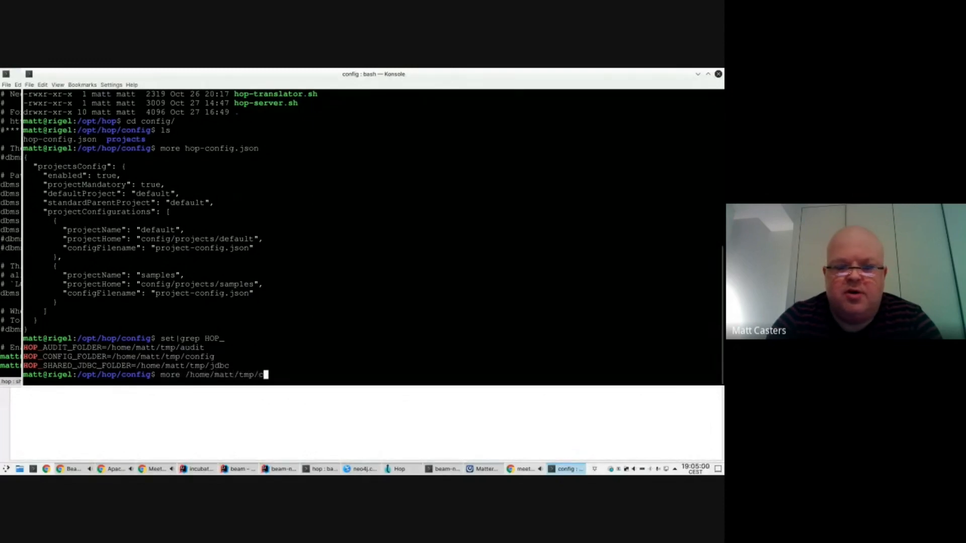
text(onfig/hopp)
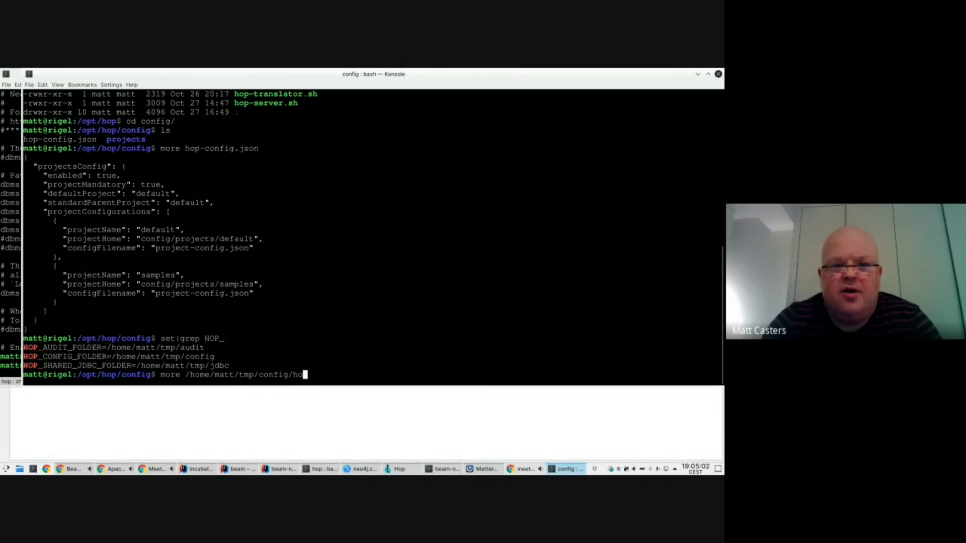
key(Tab)
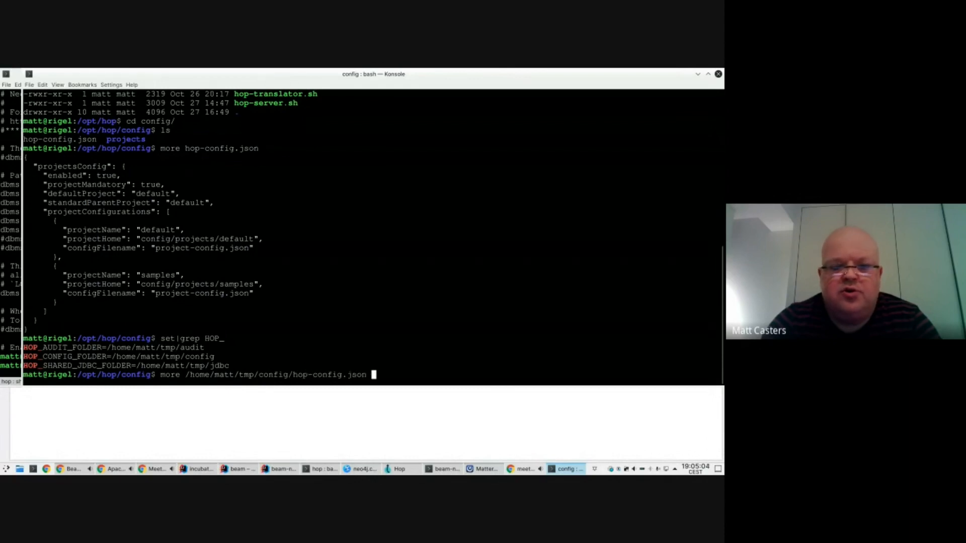
key(Return)
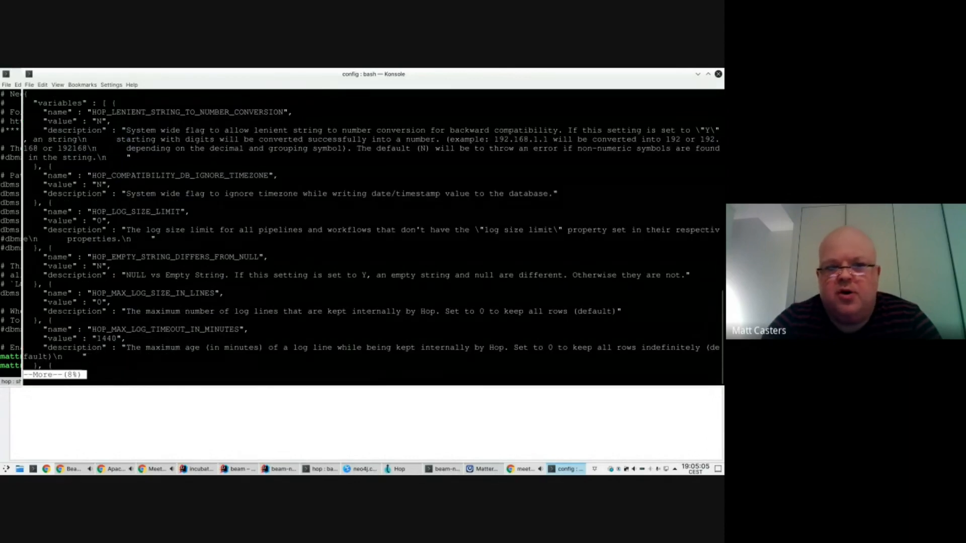
Page through the system variables in hop-config.json as far as the googleCloud and dropbox sections
key(space)
key(space)
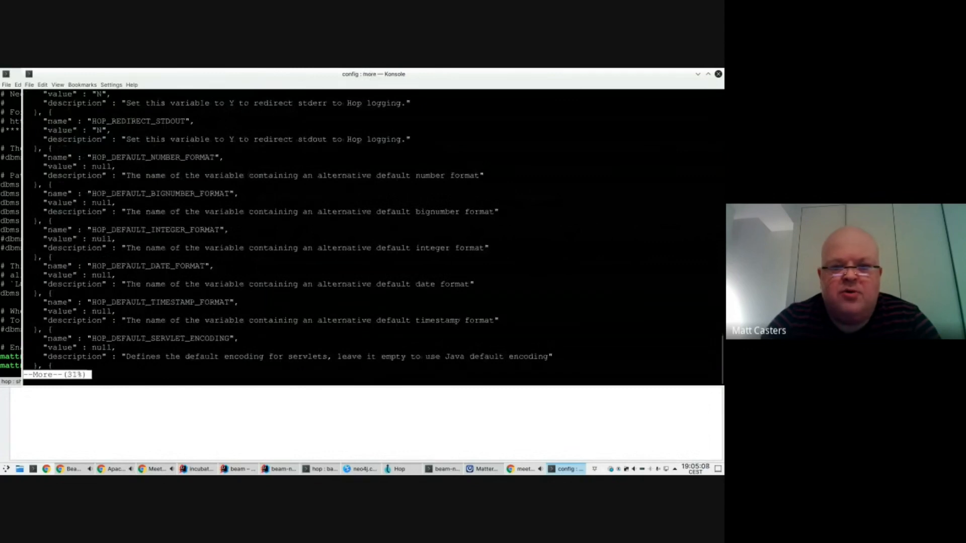
key(space)
key(space)
key(space)
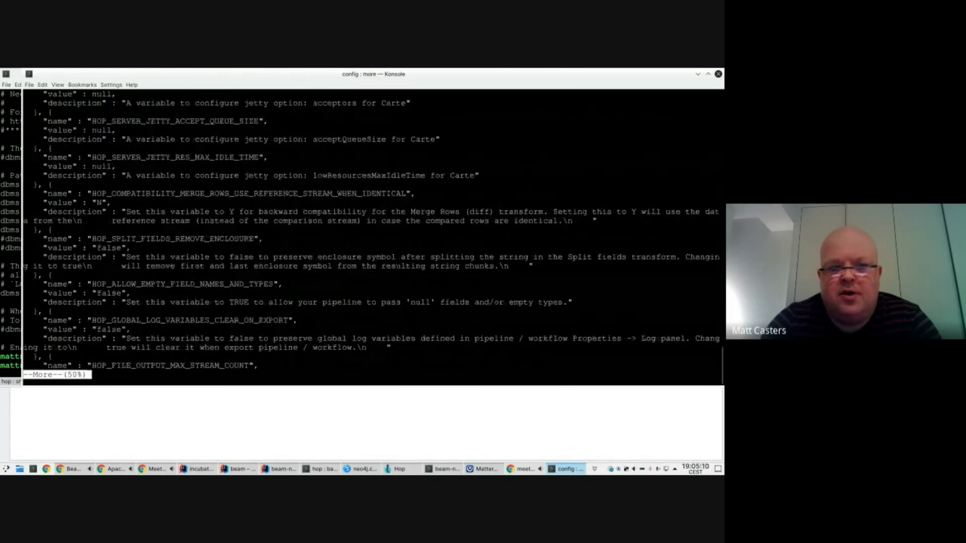
key(Return)
key(Return)
key(Return)
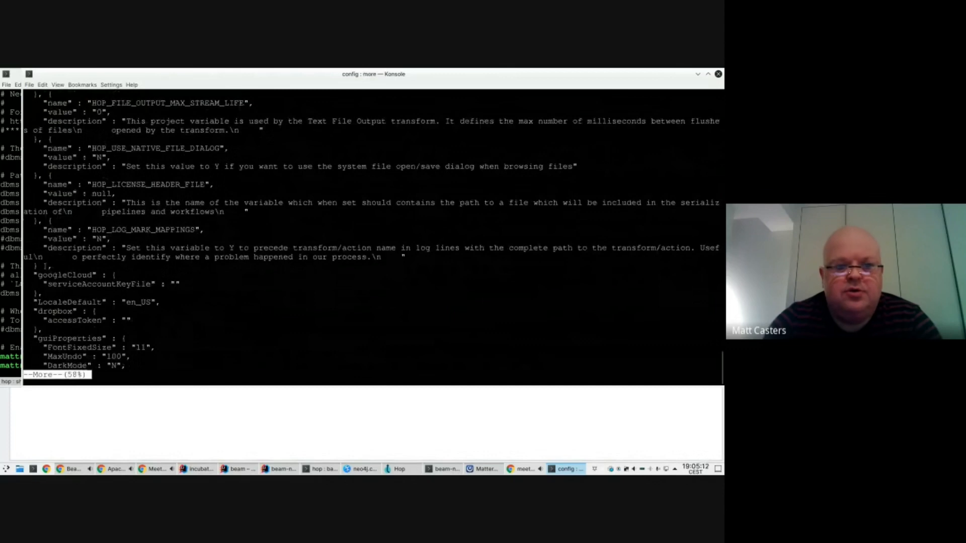
mouse_move(97, 311)
mouse_down()
mouse_move(129, 303)
mouse_move(101, 313)
mouse_up()
click(146, 321)
Page through the guiProperties section until the googleDrive and projectsConfig sections
key(Return)
key(Return)
key(Return)
key(Return)
key(space)
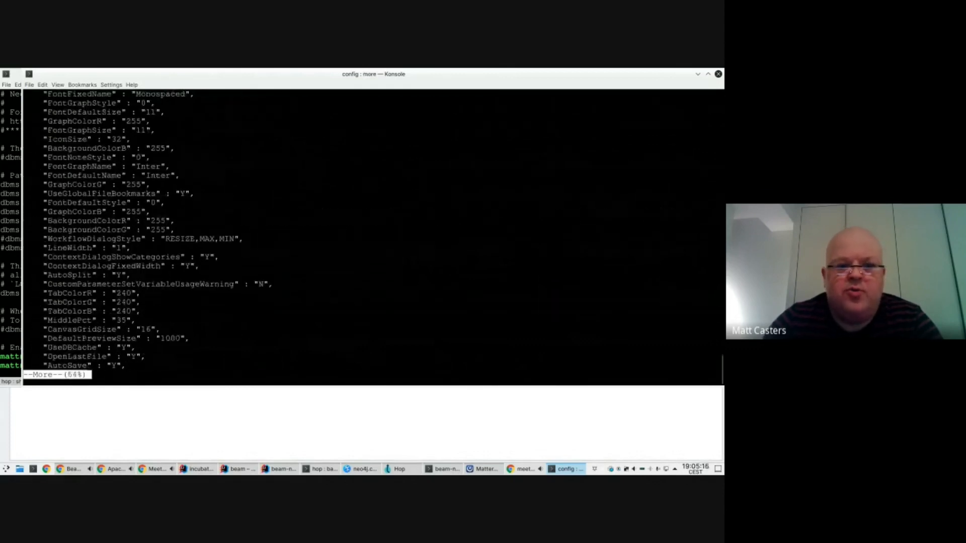
key(Return)
key(Return)
key(Return)
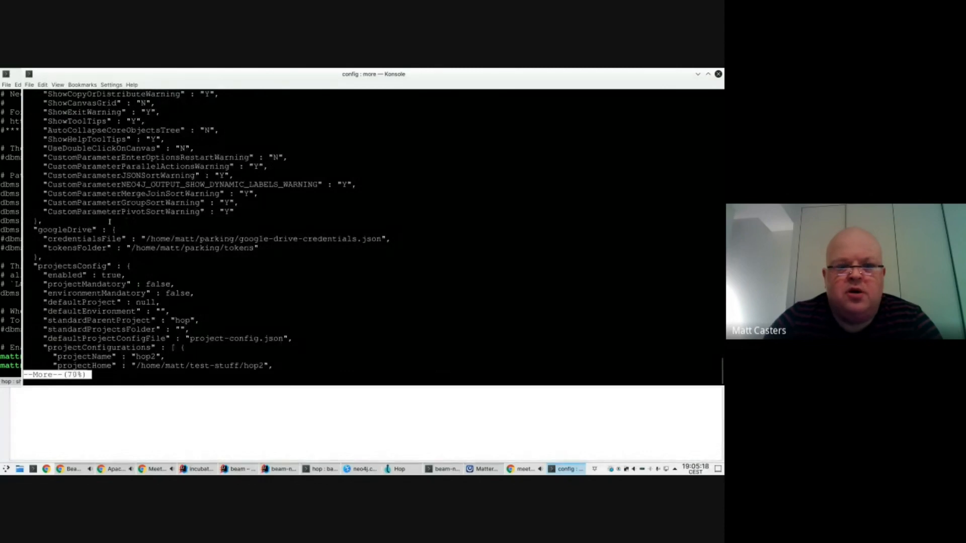
Examine the googleDrive section by highlighting its credentialsFile and tokensFolder entries
drag(53, 238, 329, 239)
click(68, 231)
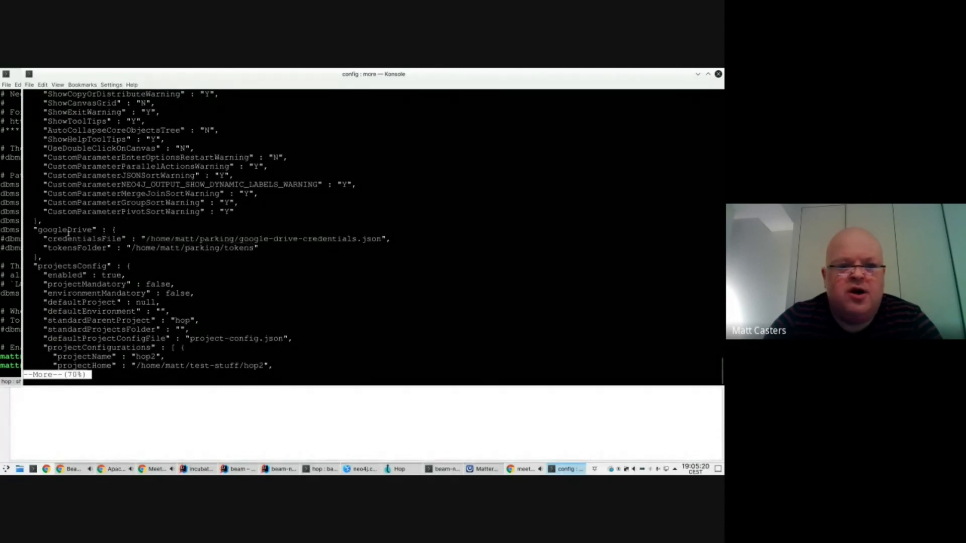
drag(45, 179, 131, 251)
click(131, 254)
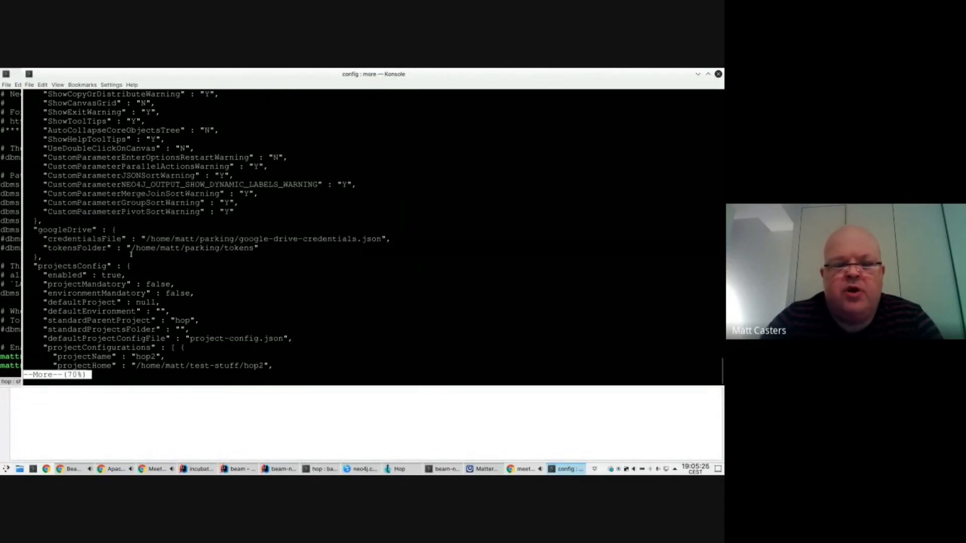
drag(29, 230, 46, 267)
click(46, 267)
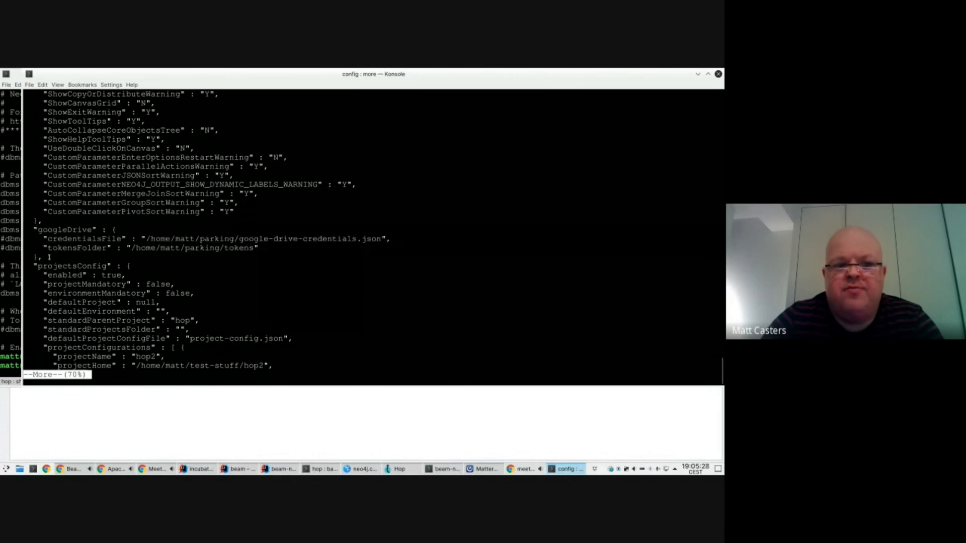
Advance through the projectsConfig section line by line and highlight its projectsConfig key
key(Return)
key(Return)
key(Return)
key(Return)
key(Return)
key(Return)
key(Return)
key(Return)
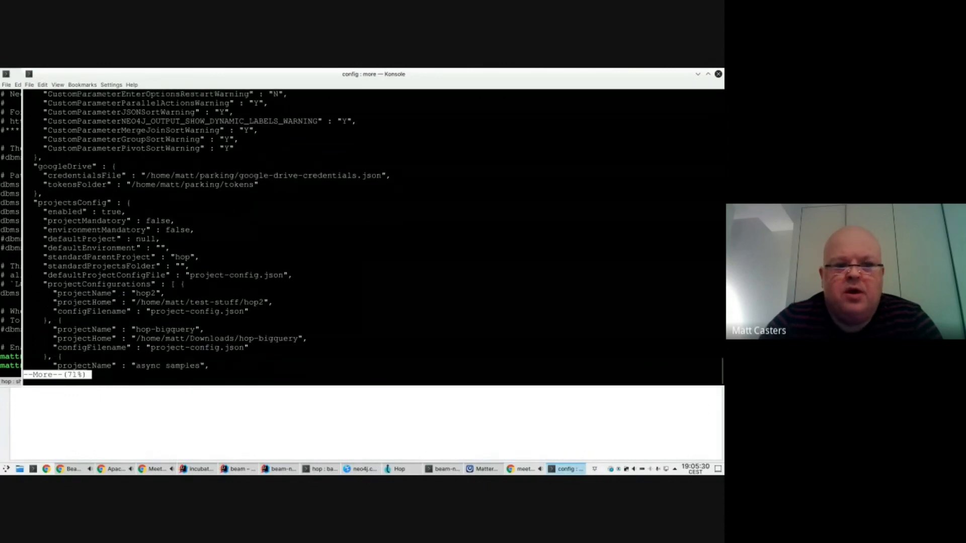
drag(32, 193, 112, 194)
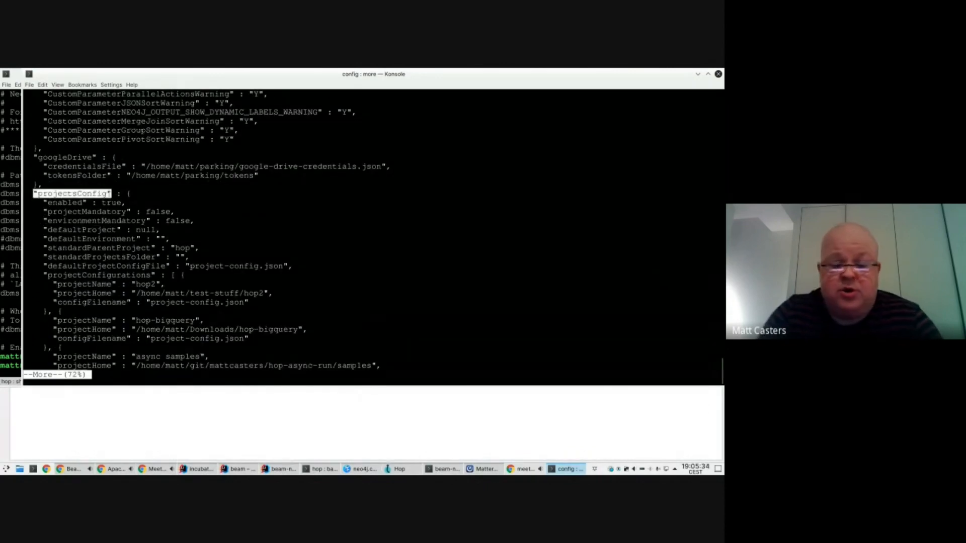
click(100, 195)
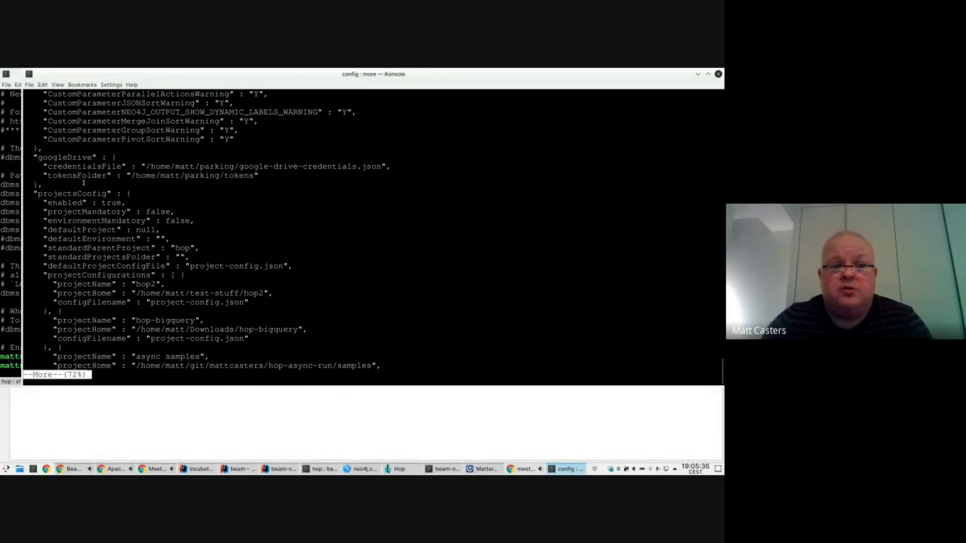
Examine the projectConfigurations list, reading each project's name, home folder and config file down to beam-test
key(Return)
key(Return)
key(Return)
key(Return)
key(Return)
key(Return)
key(Return)
key(Return)
key(Return)
key(Return)
key(Return)
key(Return)
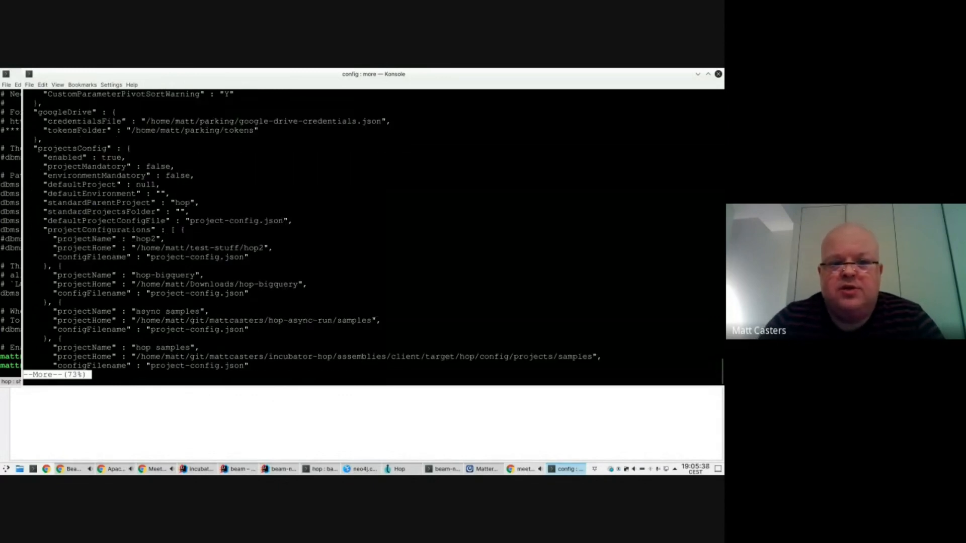
key(Return)
key(Return)
key(Return)
key(Return)
key(Return)
key(Return)
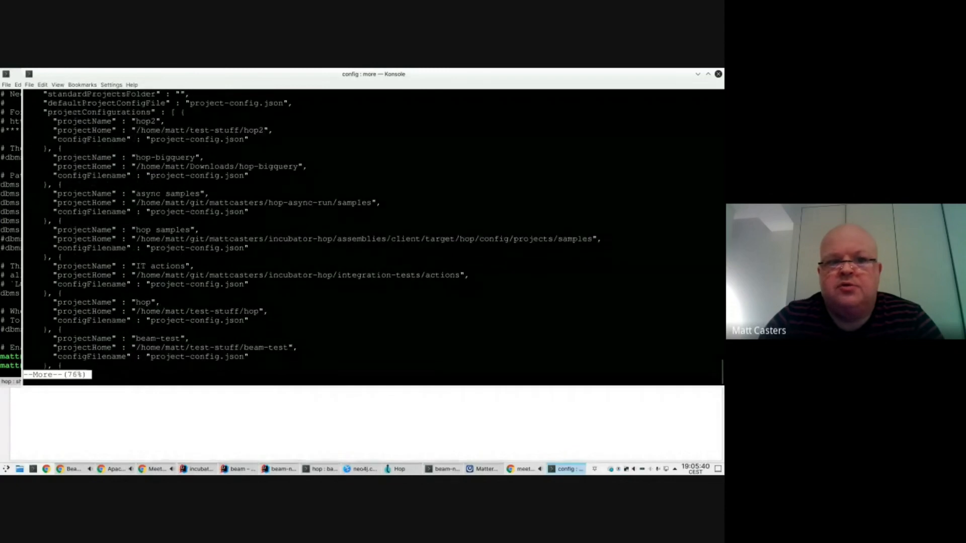
Highlight the hop2 project entry in the configuration listing and compare it with the available projects in Hop
drag(53, 121, 290, 139)
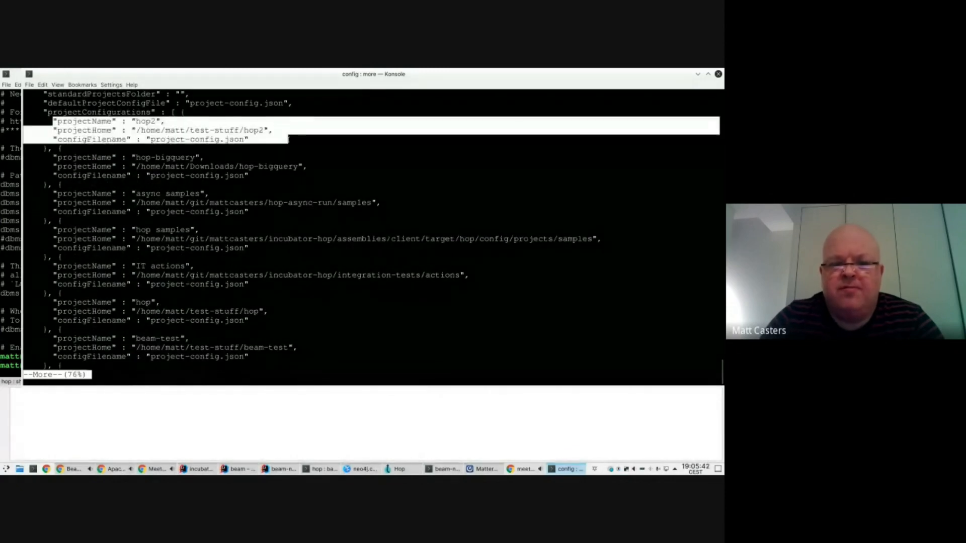
click(398, 469)
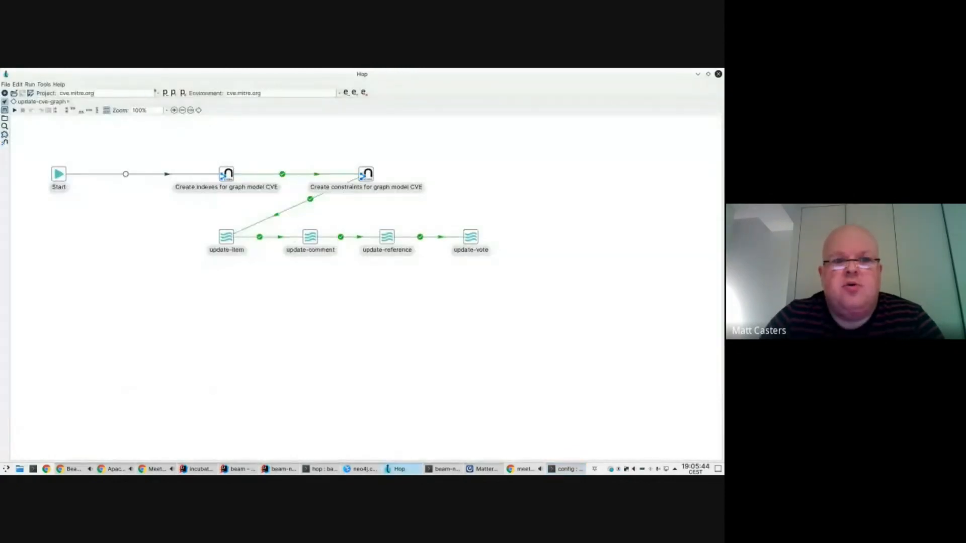
click(100, 93)
click(104, 295)
key(alt+Tab)
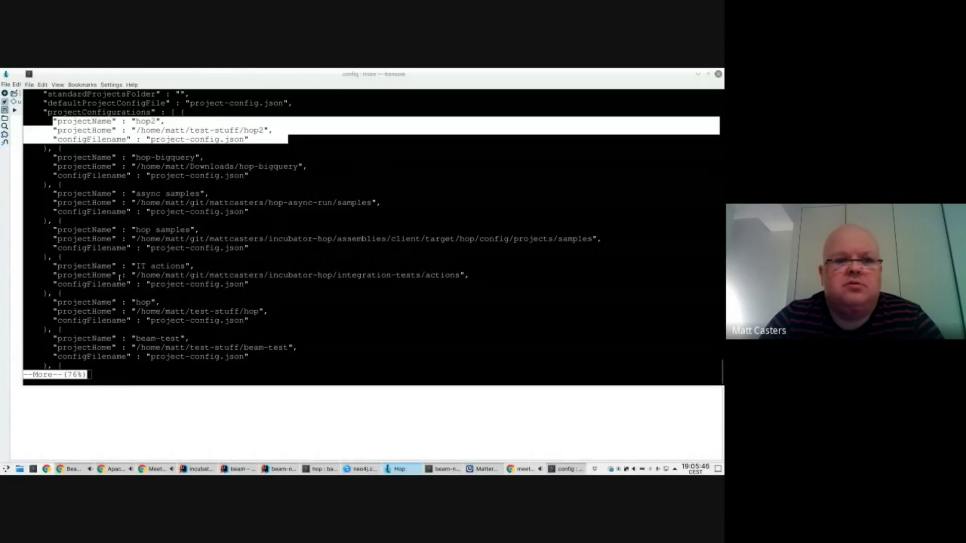
Advance the configuration listing by one line and highlight the hop2 project's configFilename value
key(Return)
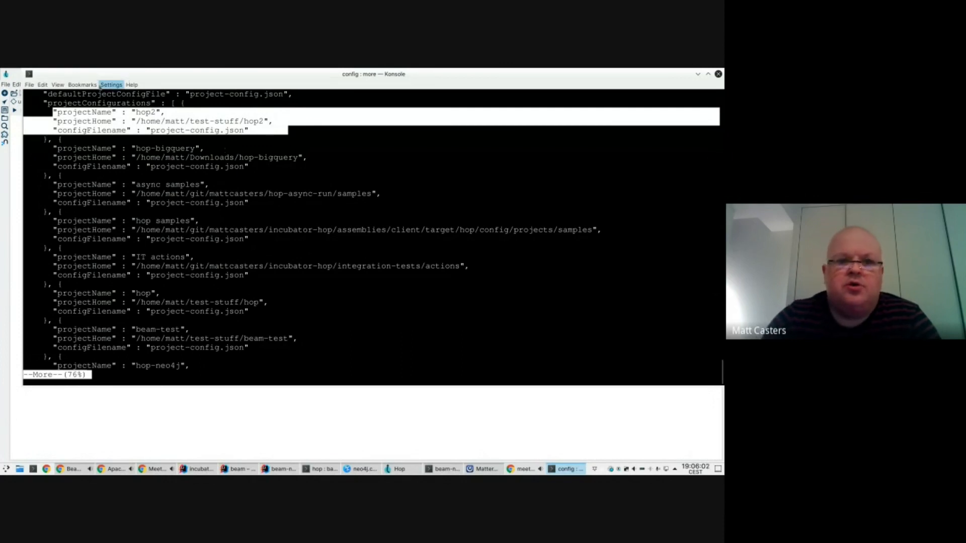
click(230, 131)
double_click(199, 131)
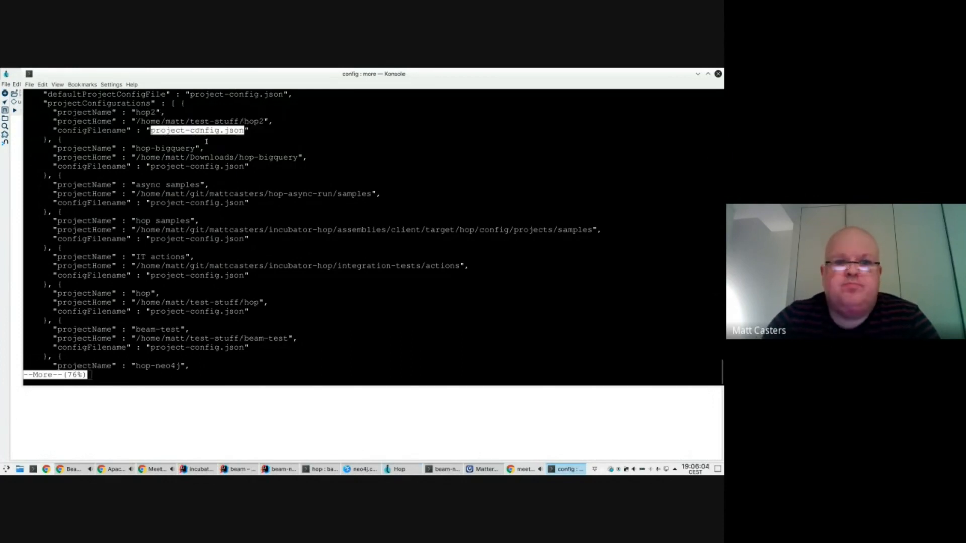
Switch to Hop, make hop2 the active project and open its project properties
key(alt+Tab)
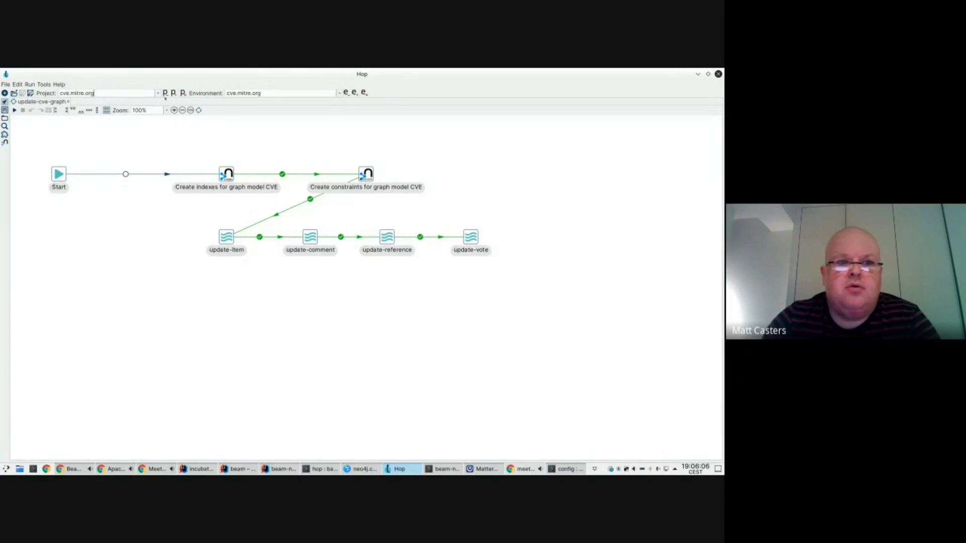
click(157, 93)
click(95, 110)
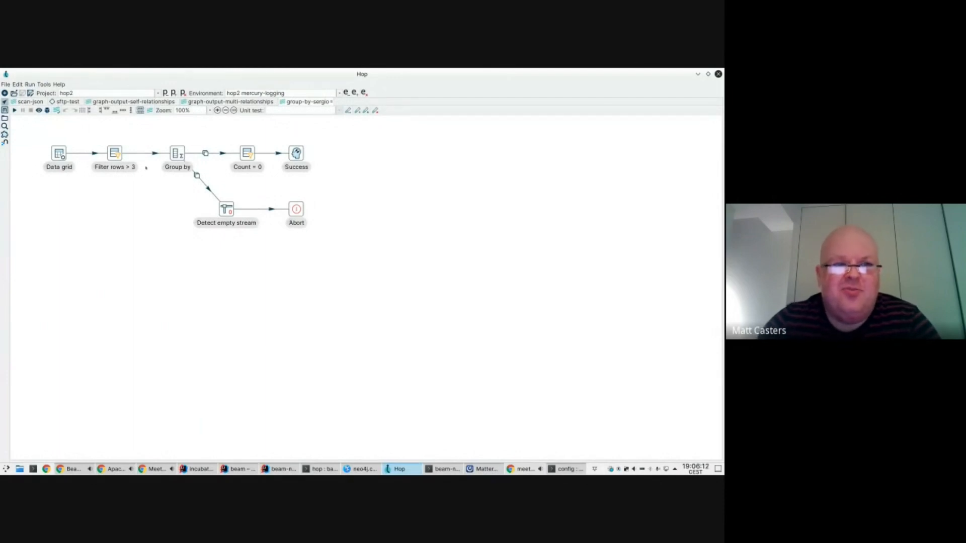
click(44, 94)
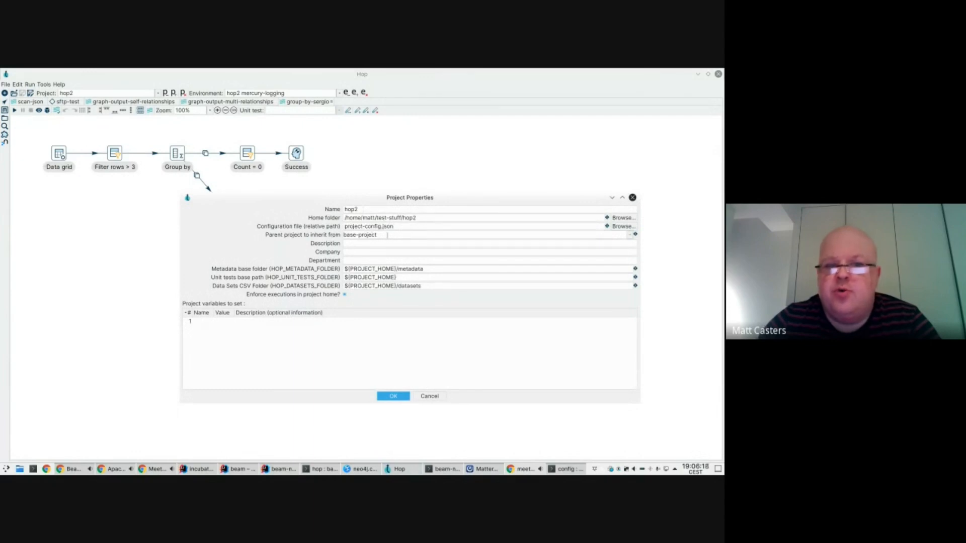
Examine the parent project and configuration file settings in hop2's project properties, highlighting each value
drag(388, 235, 321, 238)
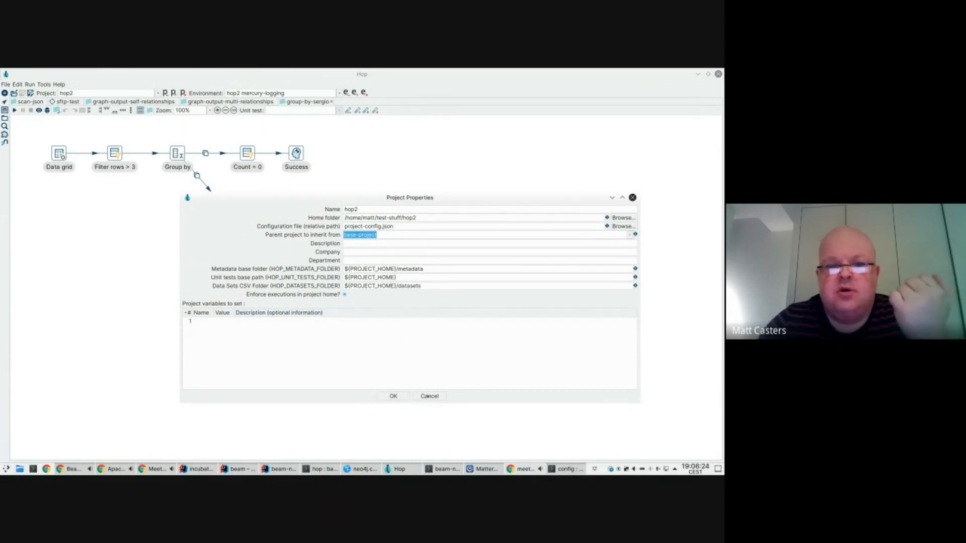
click(360, 235)
double_click(361, 235)
click(361, 235)
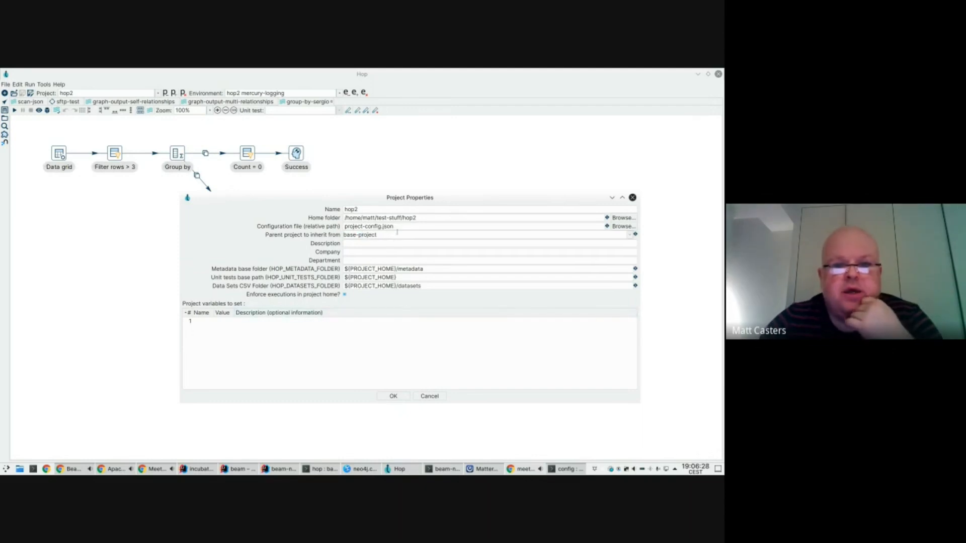
drag(393, 226, 335, 227)
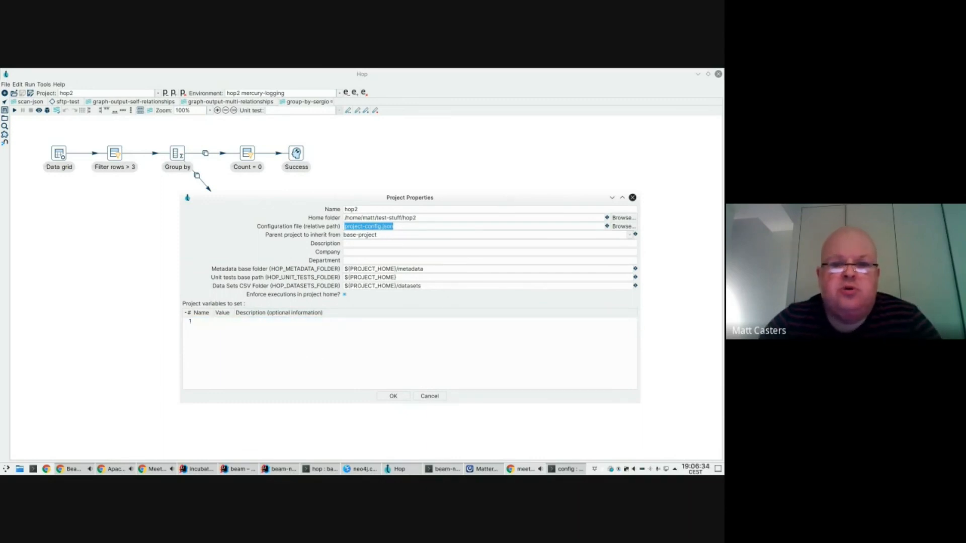
Return to the terminal, leave the listing and assemble hop2's home folder path plus /project-config.json at the prompt
key(alt+Tab)
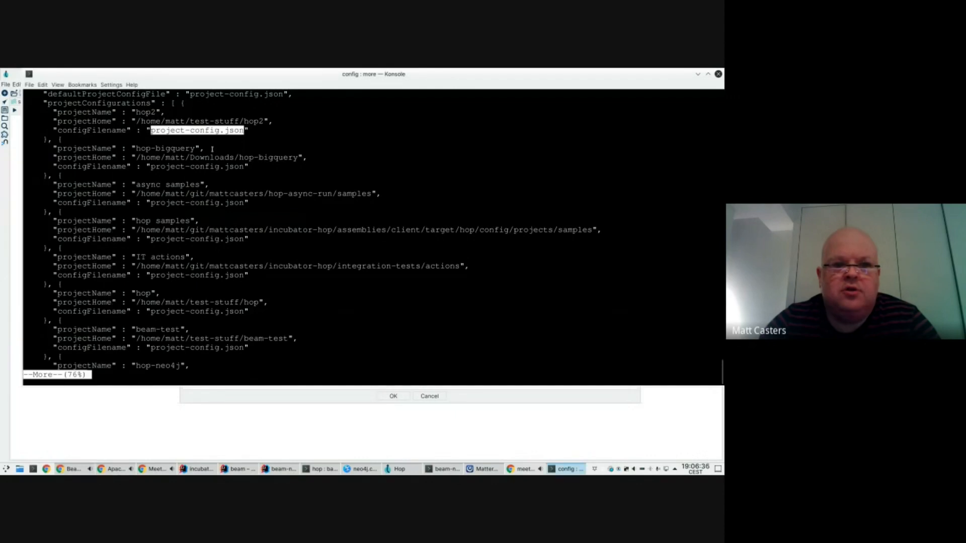
double_click(140, 121)
key(ctrl+c)
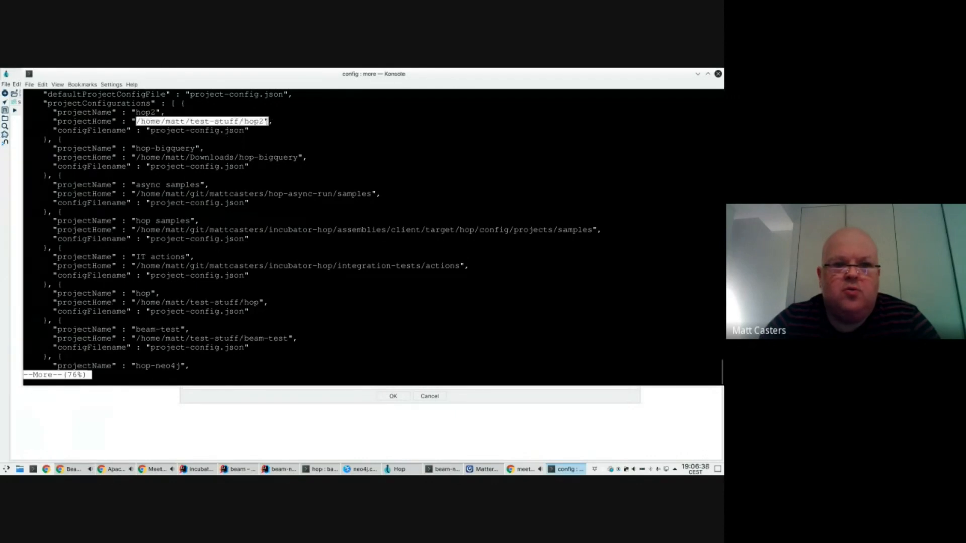
key(q)
middle_click(259, 216)
text(/)
double_click(205, 130)
middle_click(206, 132)
Display hop2's project-config.json with the more command and highlight its config section
key(ctrl+Left)
key(ctrl+Left)
key(ctrl+Left)
key(ctrl+Left)
key(ctrl+Left)
key(ctrl+Left)
key(ctrl+Left)
key(ctrl+Left)
key(ctrl+Left)
text(vi)
key(BackSpace)
key(BackSpace)
text(more)
key(Return)
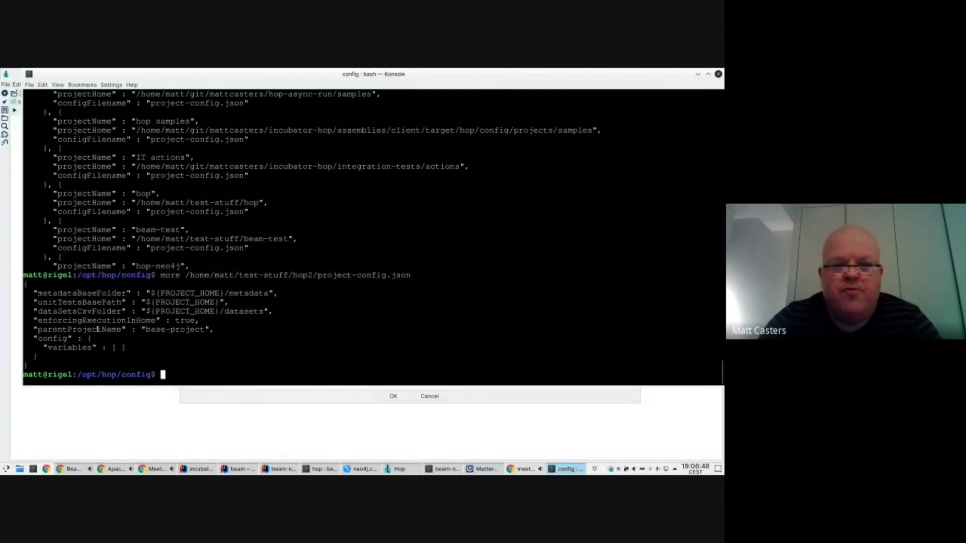
drag(41, 338, 67, 356)
click(124, 340)
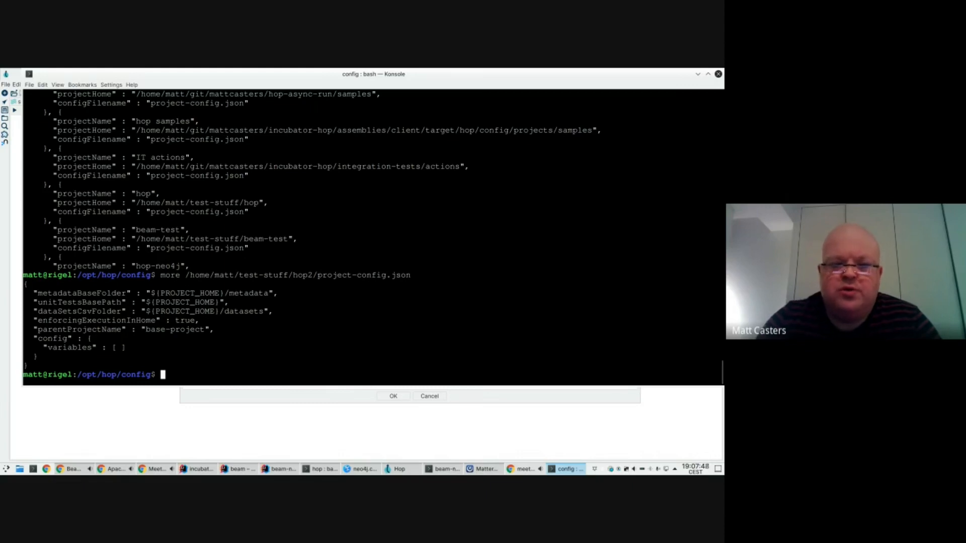
Return to Hop, dismiss hop2's project properties and switch the active project to async samples
click(399, 469)
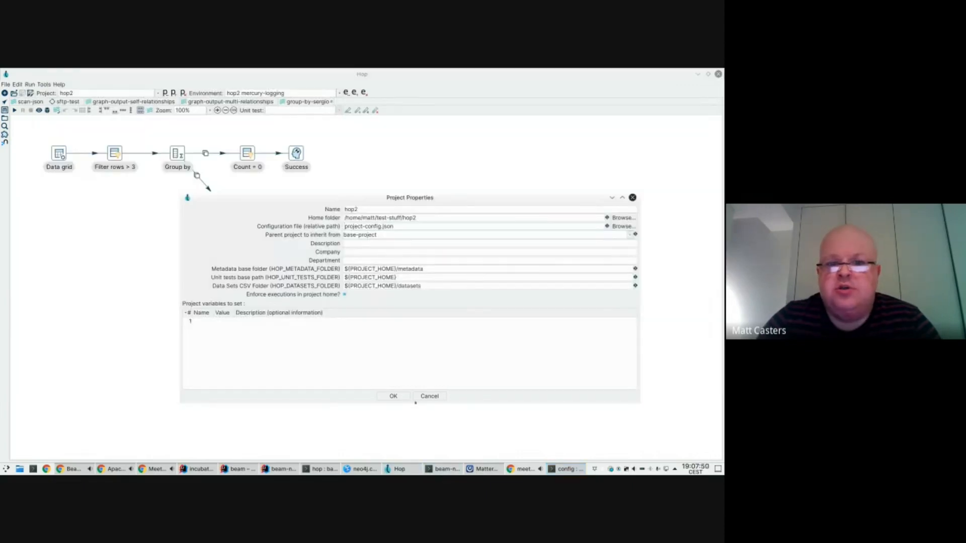
click(415, 402)
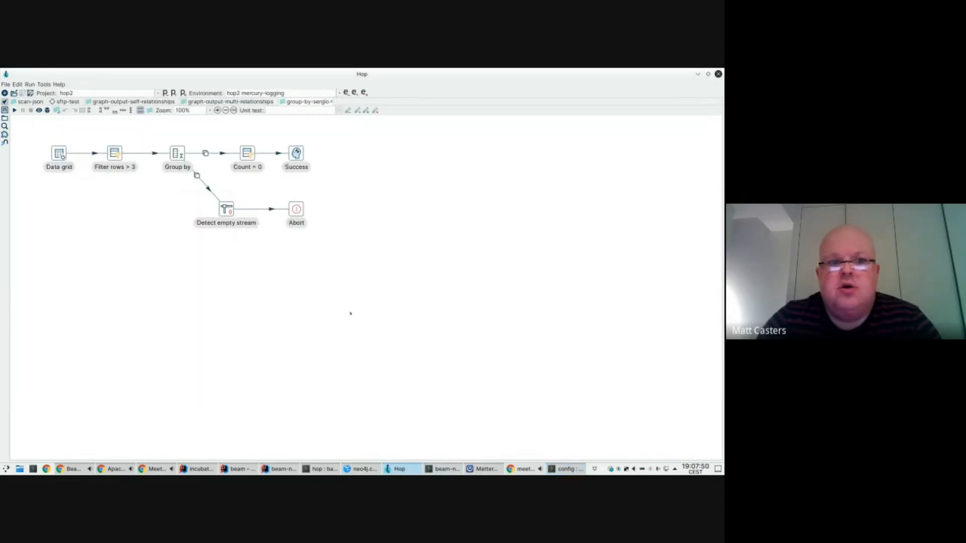
click(158, 94)
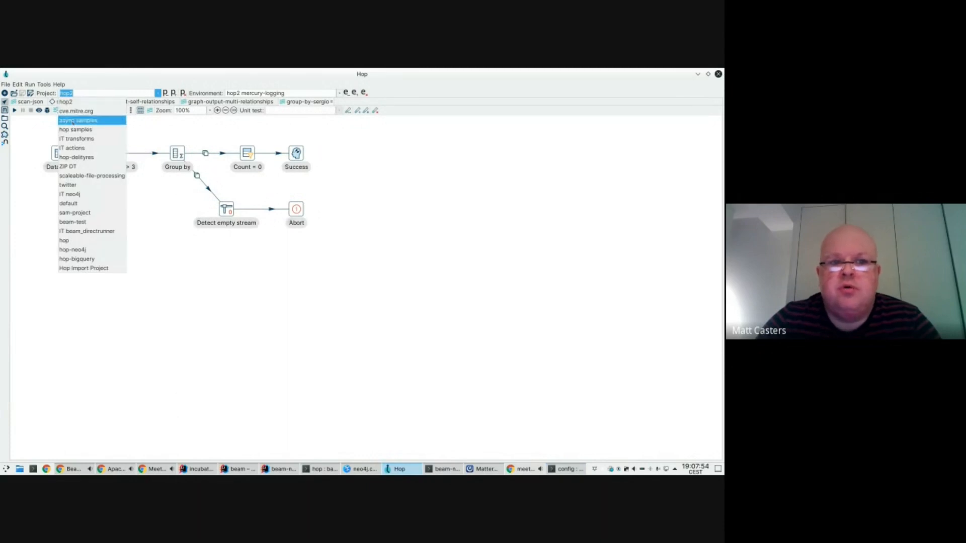
click(73, 121)
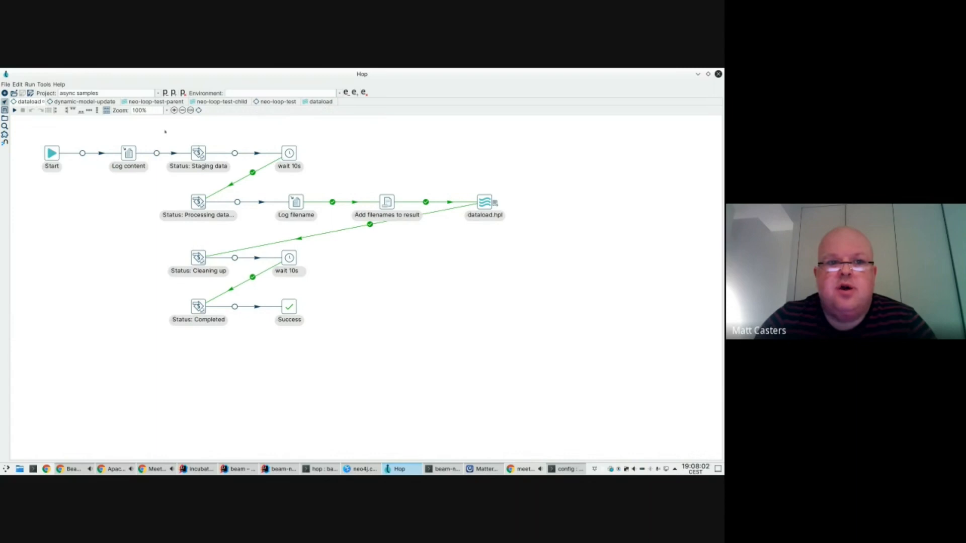
Zoom the dataload workflow to 150%, then switch the project to hop2 and back to async samples
click(164, 110)
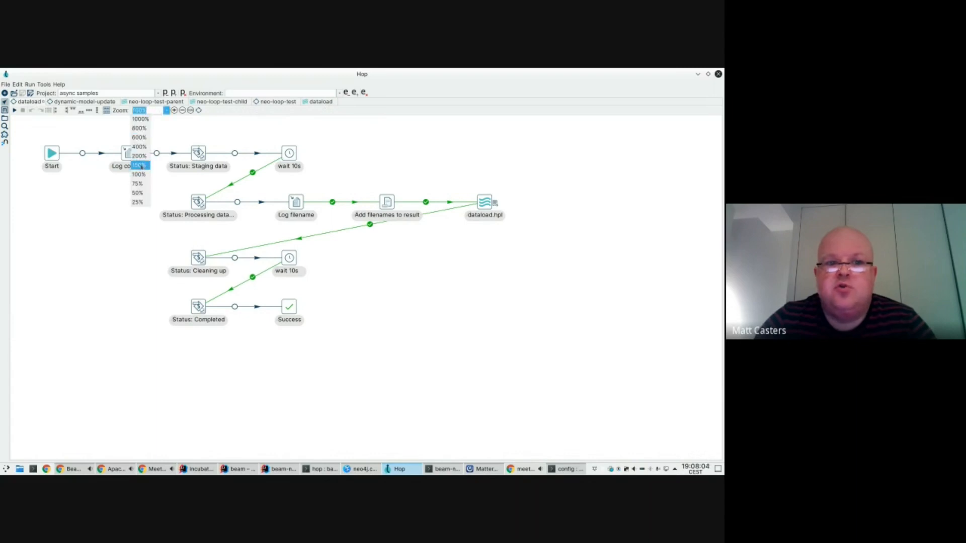
click(142, 167)
click(157, 93)
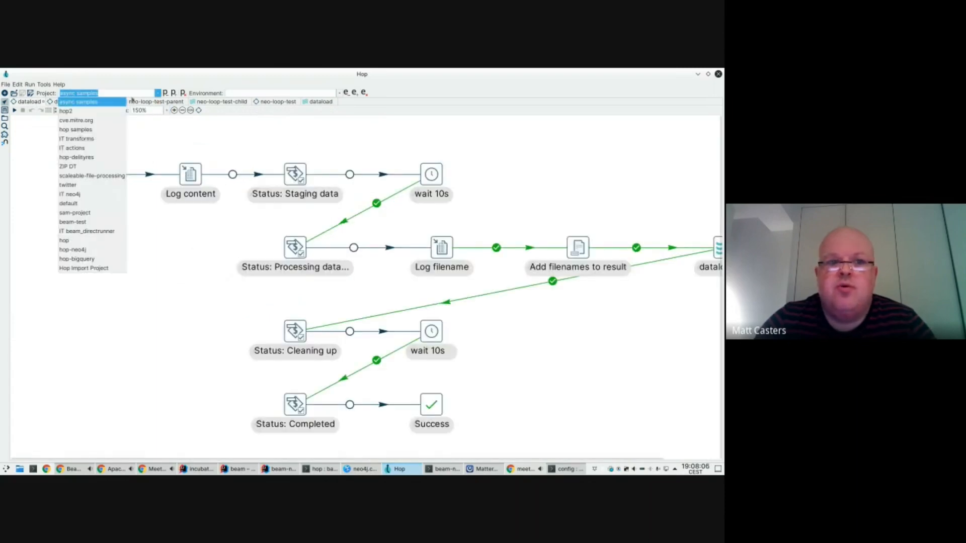
click(90, 110)
click(157, 93)
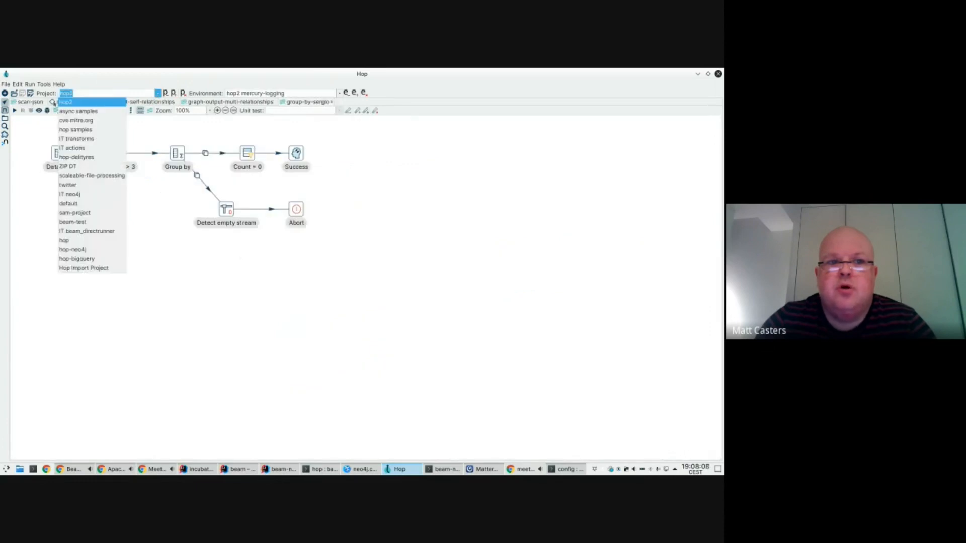
click(63, 111)
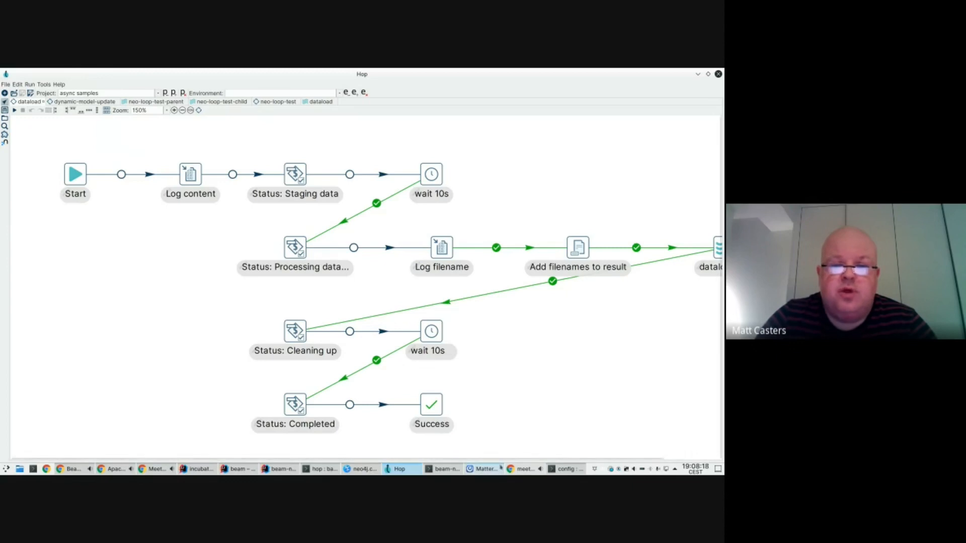
Switch to the terminal and list the HOP_ environment variables with set|grep HOP_
click(565, 469)
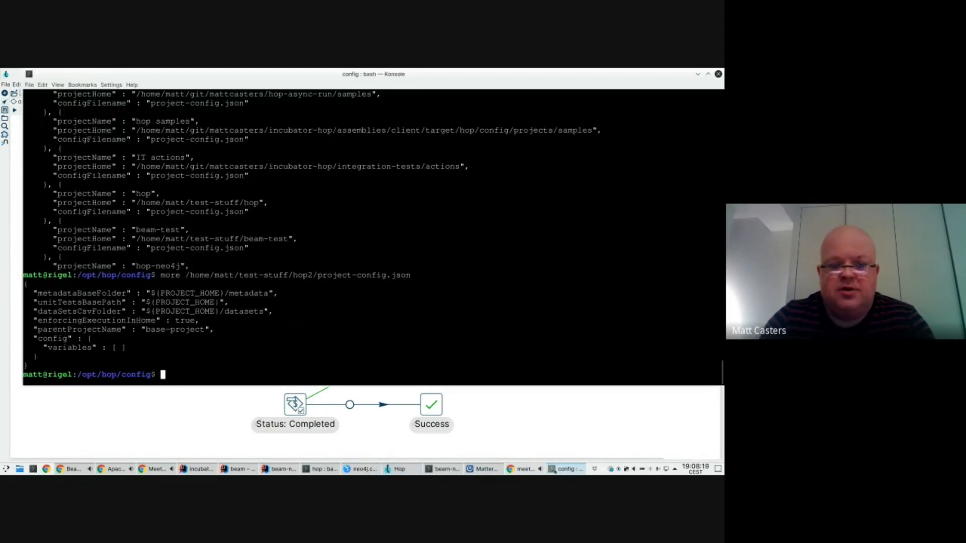
text(set|grep HOP_)
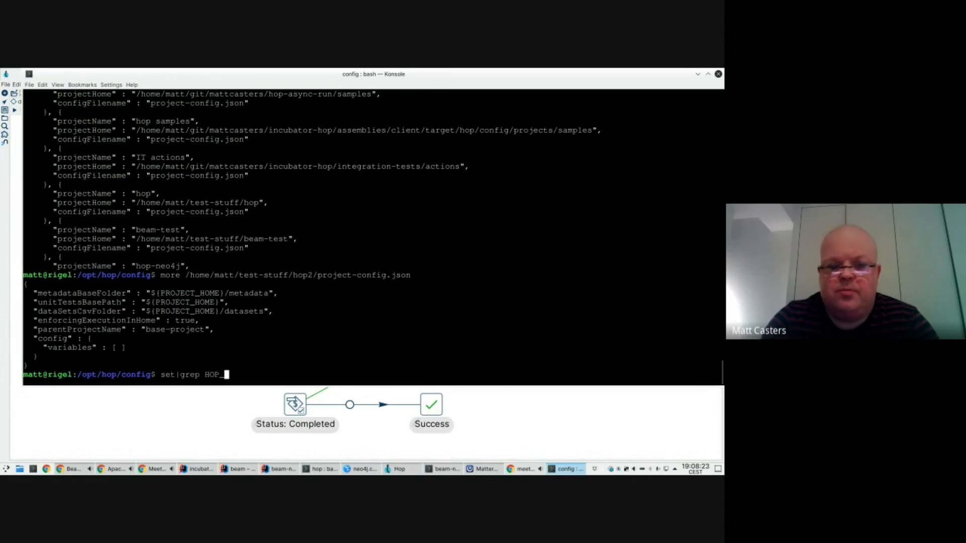
key(Return)
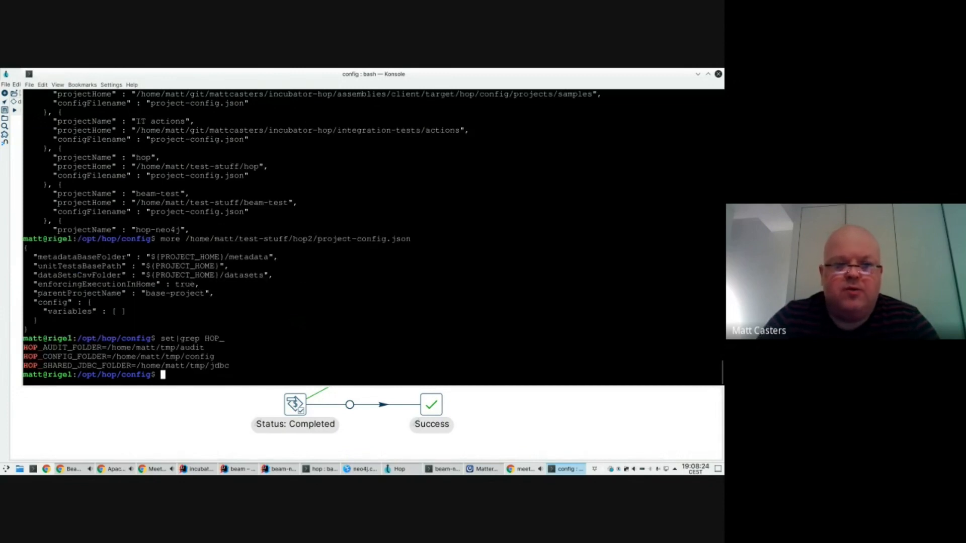
Examine the HOP_AUDIT_FOLDER variable, highlighting its name and the folder path it points to
double_click(58, 347)
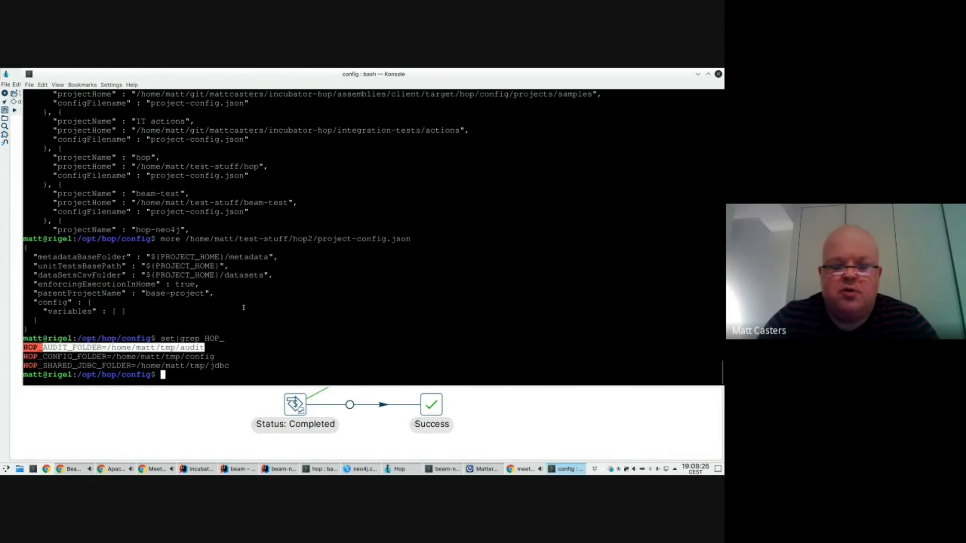
click(107, 348)
drag(24, 348, 104, 348)
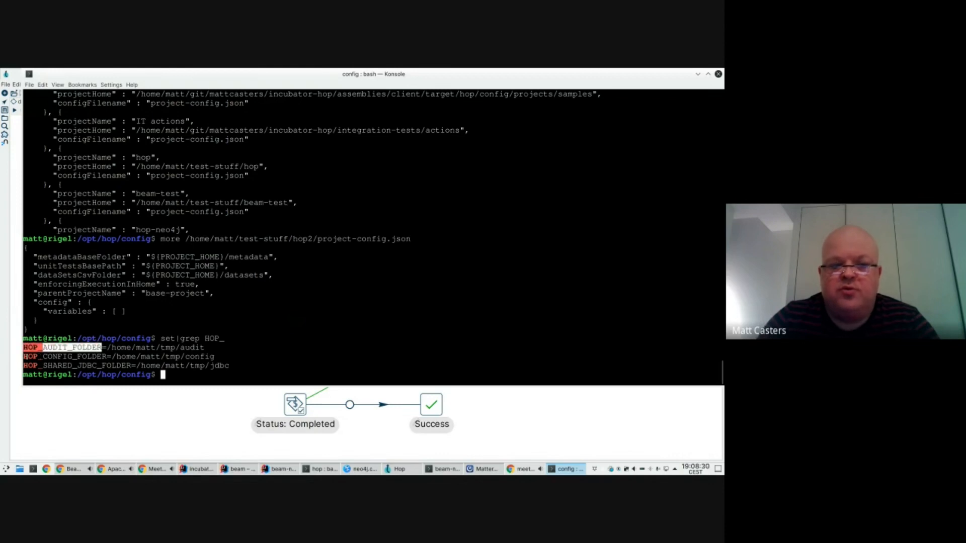
click(24, 347)
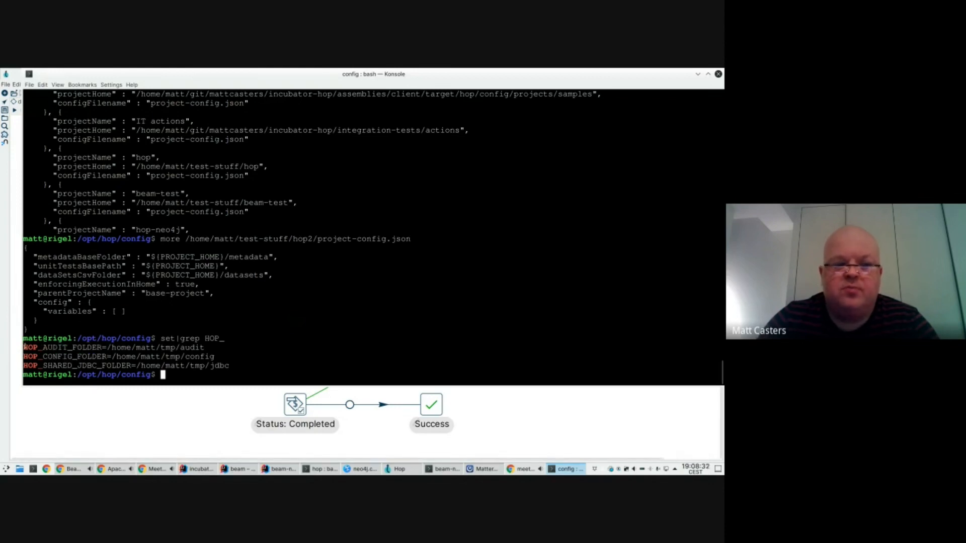
drag(25, 348, 219, 348)
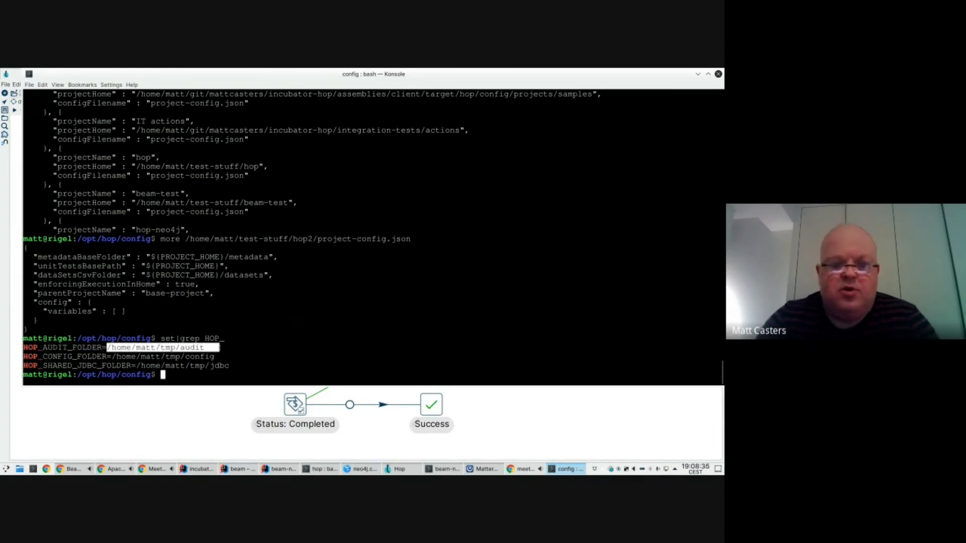
Change to the directory set in HOP_AUDIT_FOLDER and list its contents
text(cd)
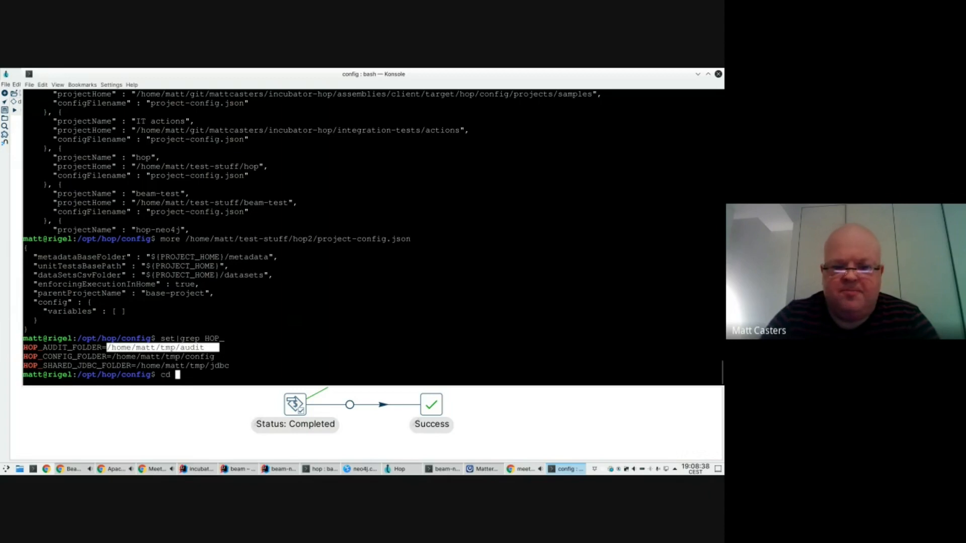
middle_click(206, 347)
key(Return)
key(Return)
key(Return)
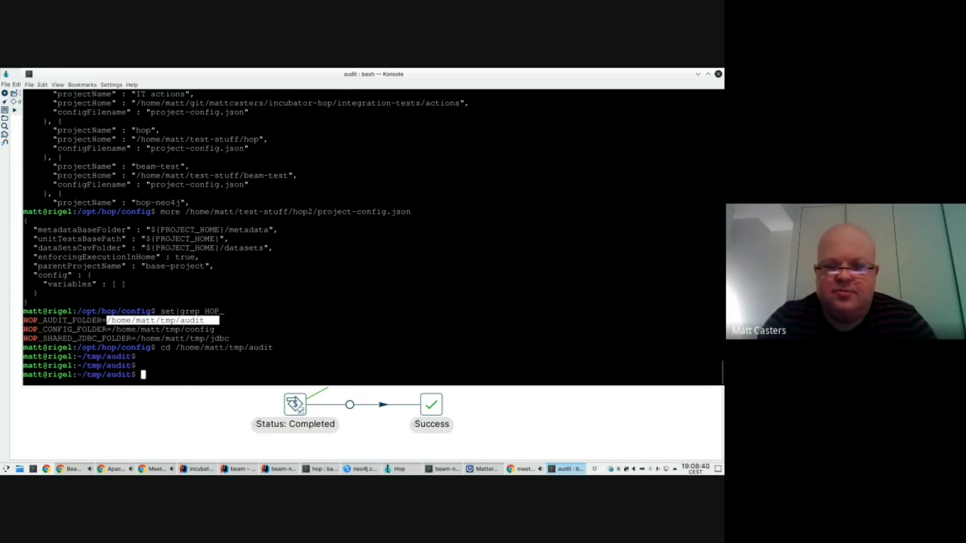
text(ls)
key(Return)
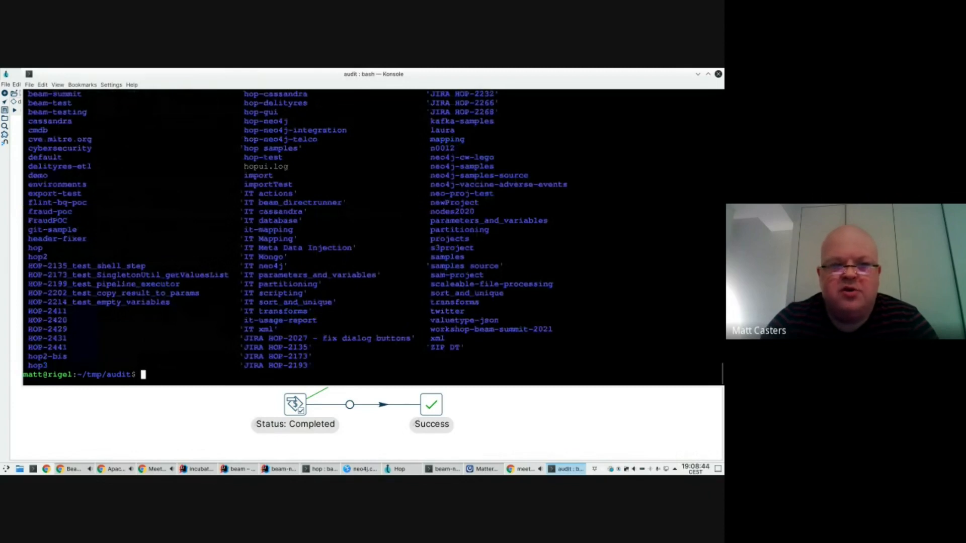
Change into the hop2 subfolder of the audit directory and list its files
text(cd hop2)
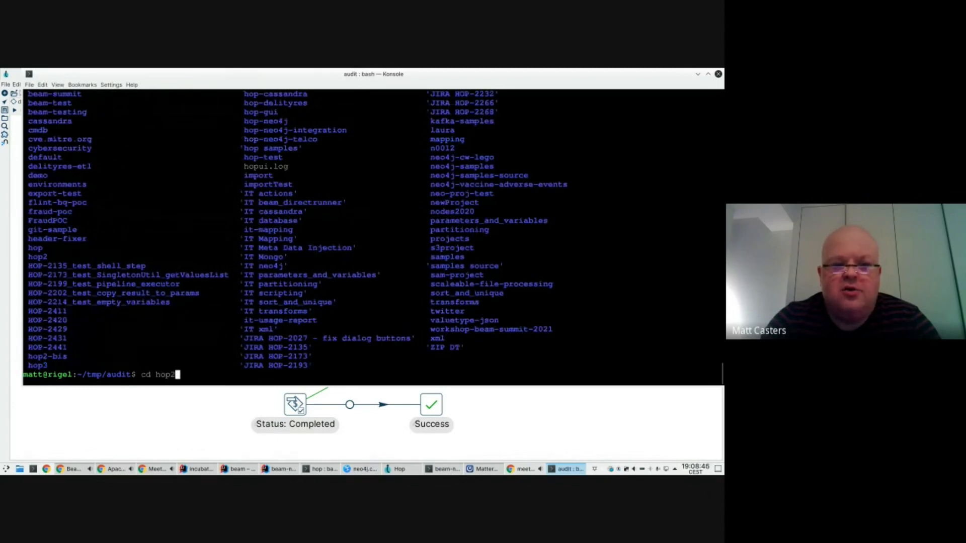
key(Return)
text(ls)
key(Return)
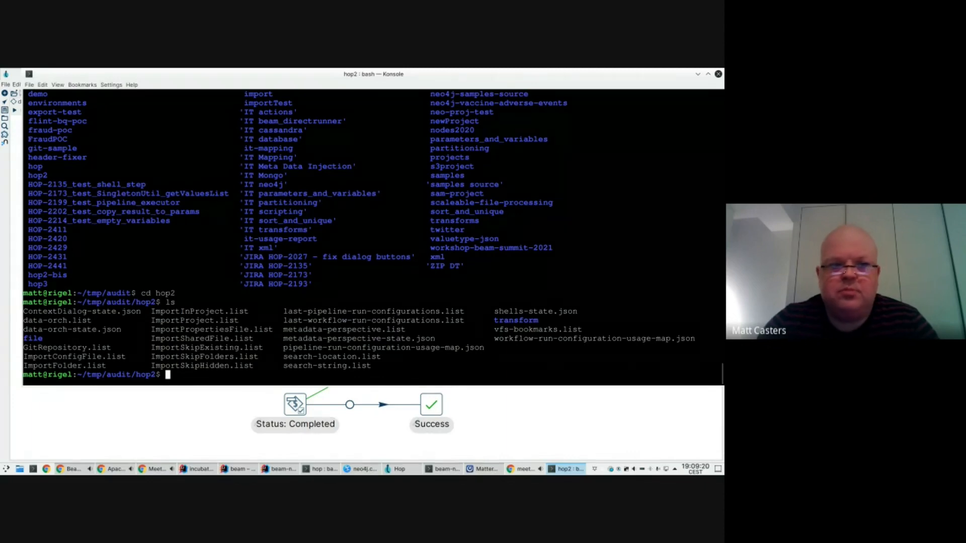
List the HOP_ environment variables again with set|grep HOP_ and highlight the HOP_SHARED_JDBC_FOLDER variable name
key(Up)
key(Up)
key(Up)
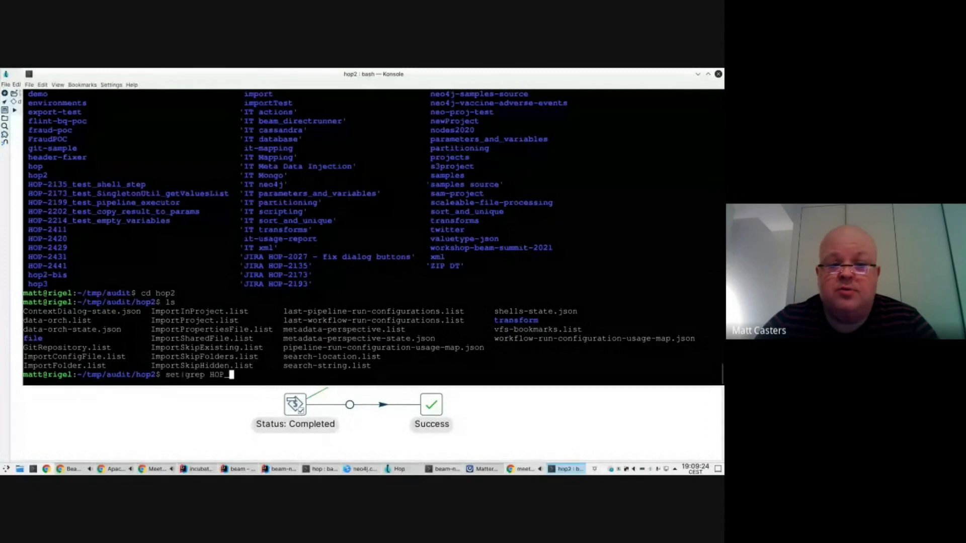
key(Return)
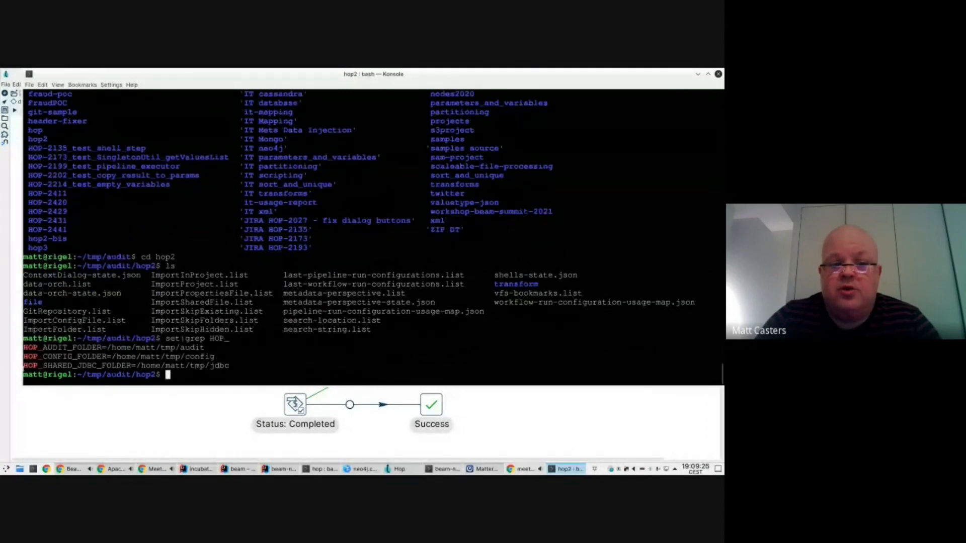
drag(24, 366, 131, 366)
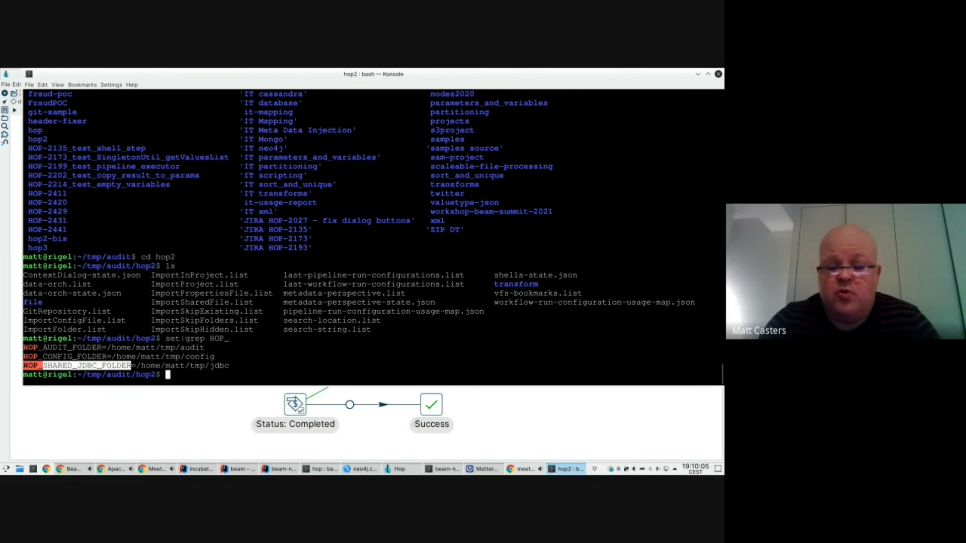
Change to the /opt/hop/ directory
text(cd /opt/)
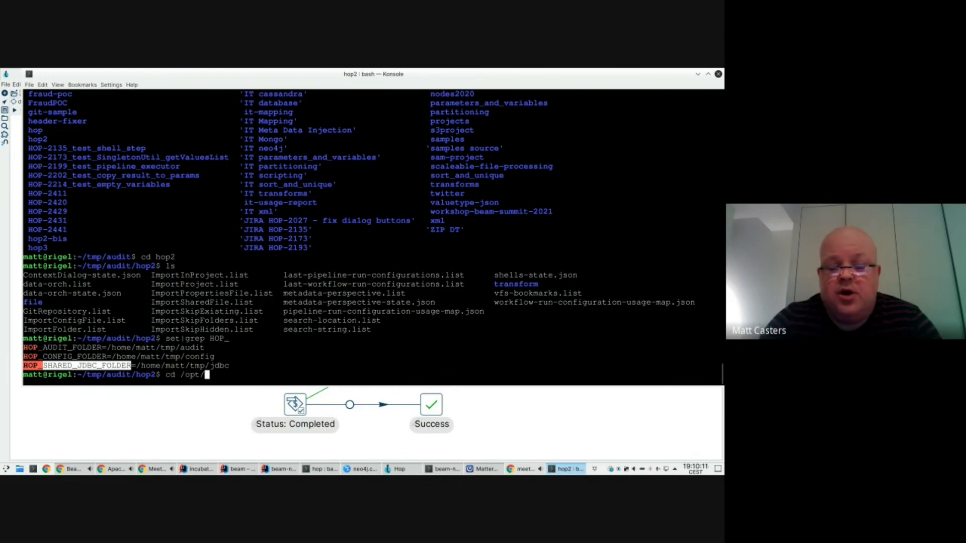
text(hop/)
key(Return)
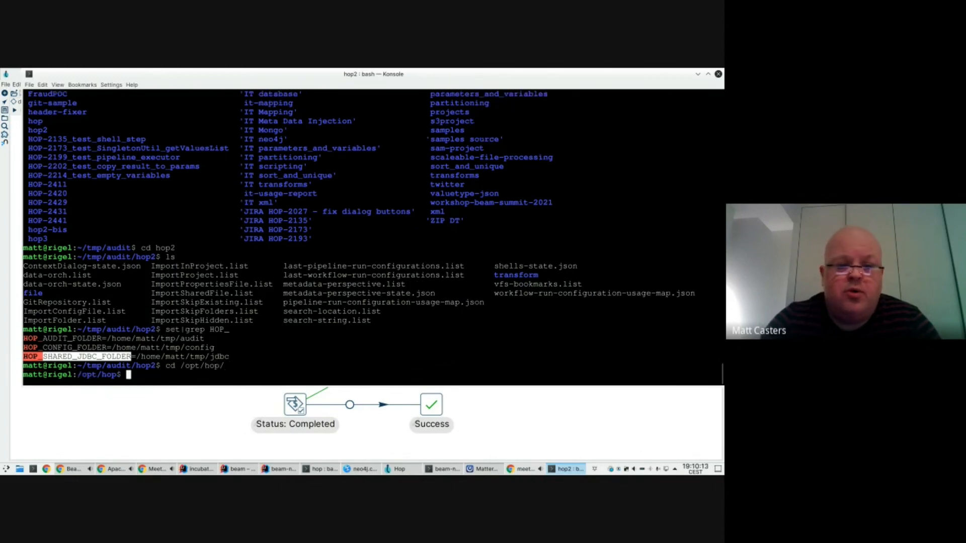
Display hop-run.sh with more and page down to the "Settings for all OSses" section
text(more )
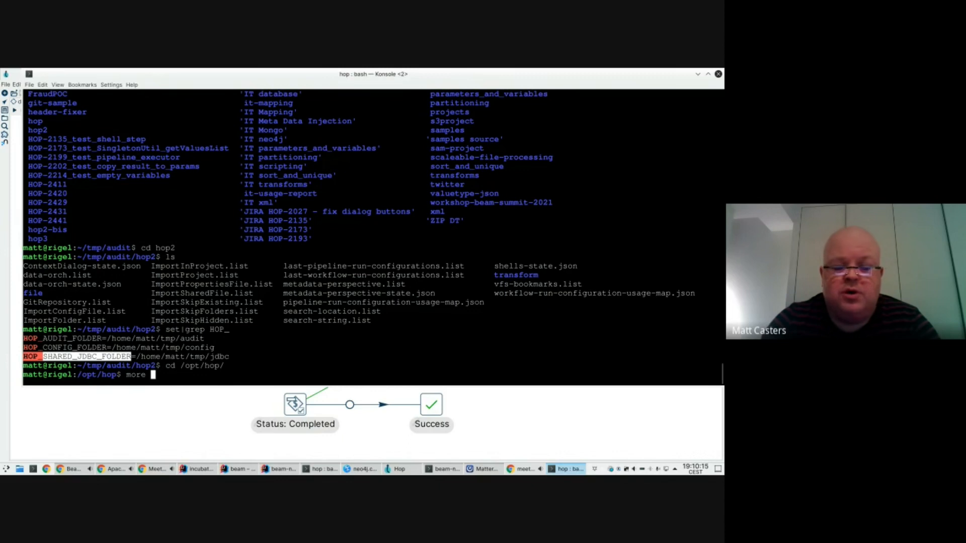
text(hop-run.sh)
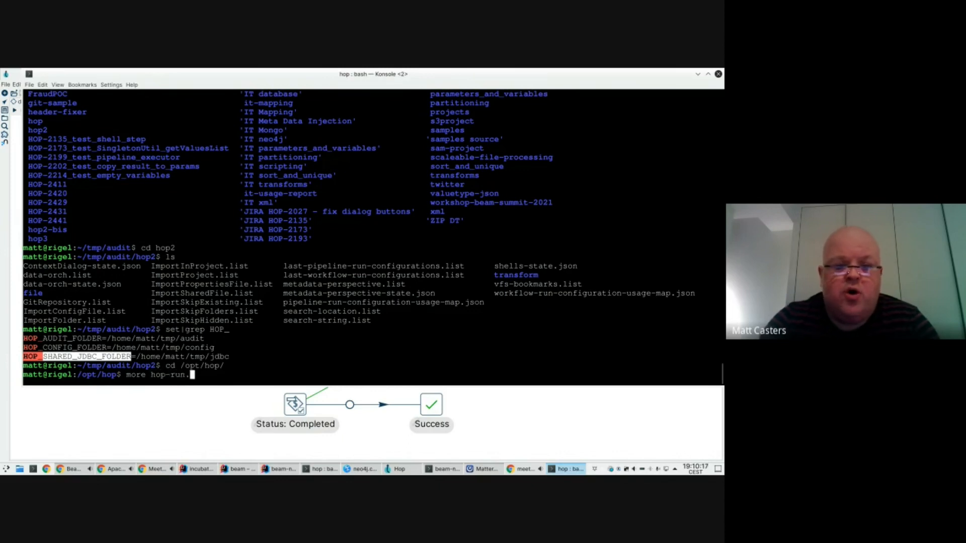
key(Return)
key(Return)
key(Return)
key(Return)
key(Return)
key(Return)
key(Return)
key(Return)
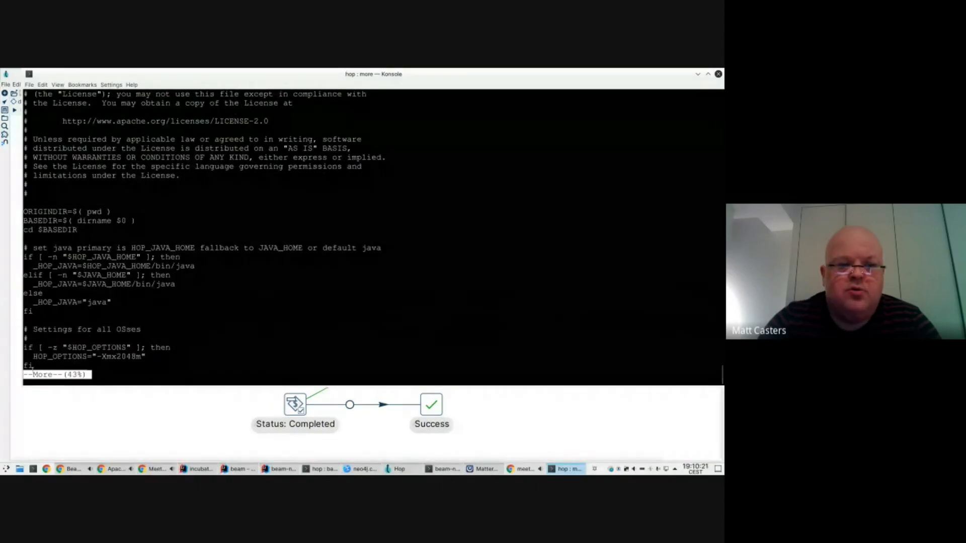
Examine the HOP_OPTIONS check and its default -Xmx2048m in the script by highlighting each, and leave the pager
drag(72, 347, 127, 347)
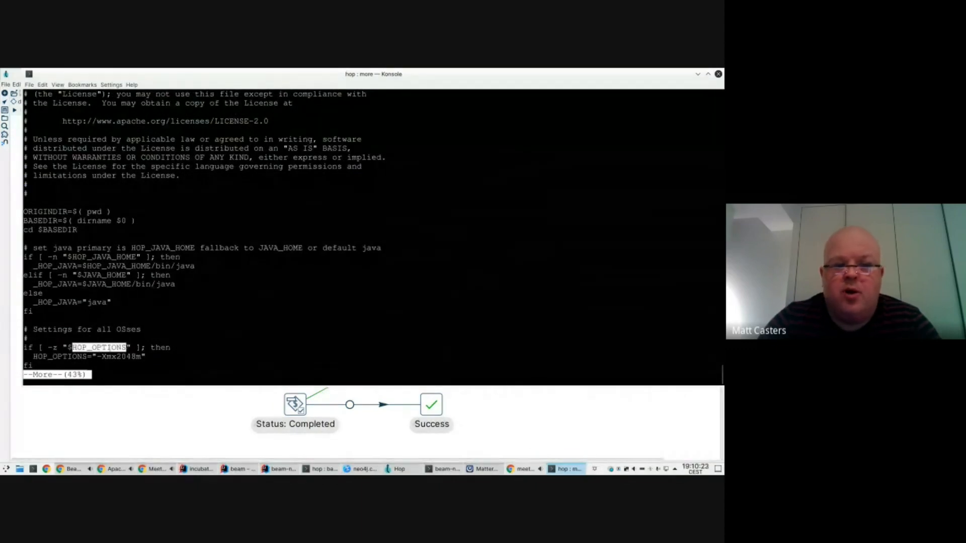
key(q)
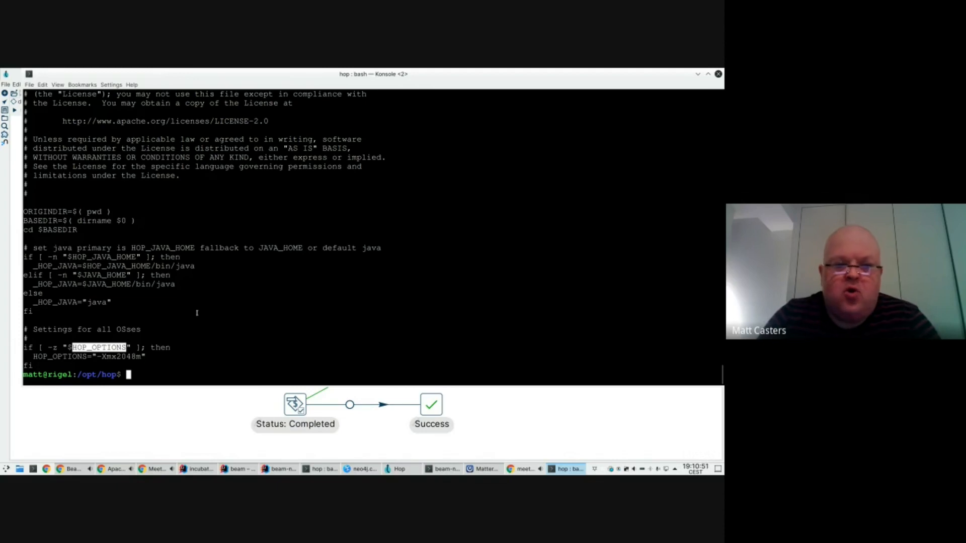
drag(97, 356, 143, 356)
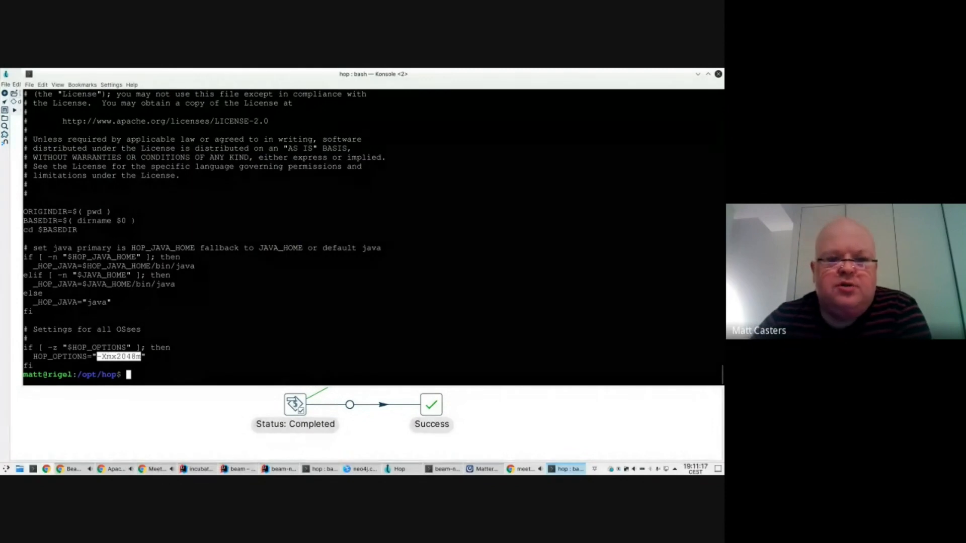
click(143, 325)
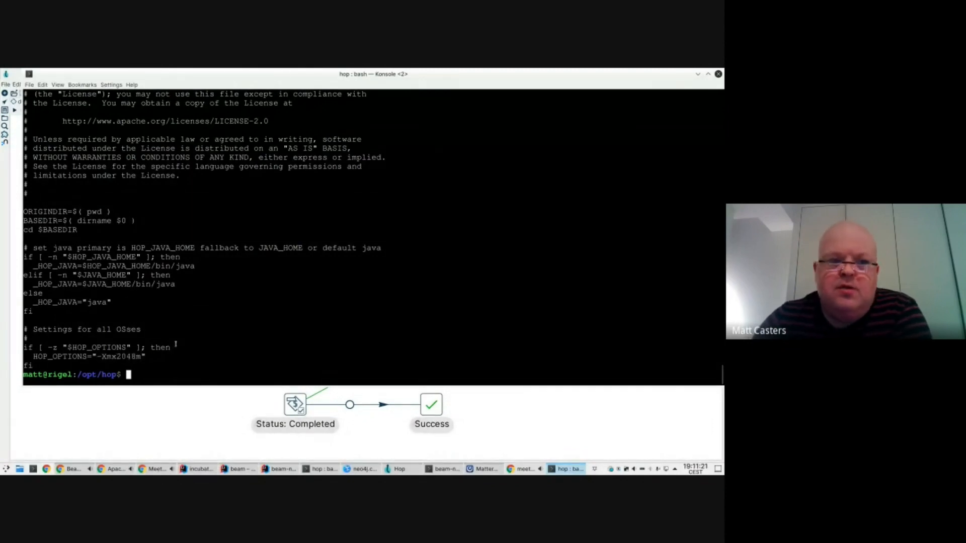
Switch back to Hop, dismiss the action selection dialog, load the hop-delityres project and show its export workflow
click(194, 408)
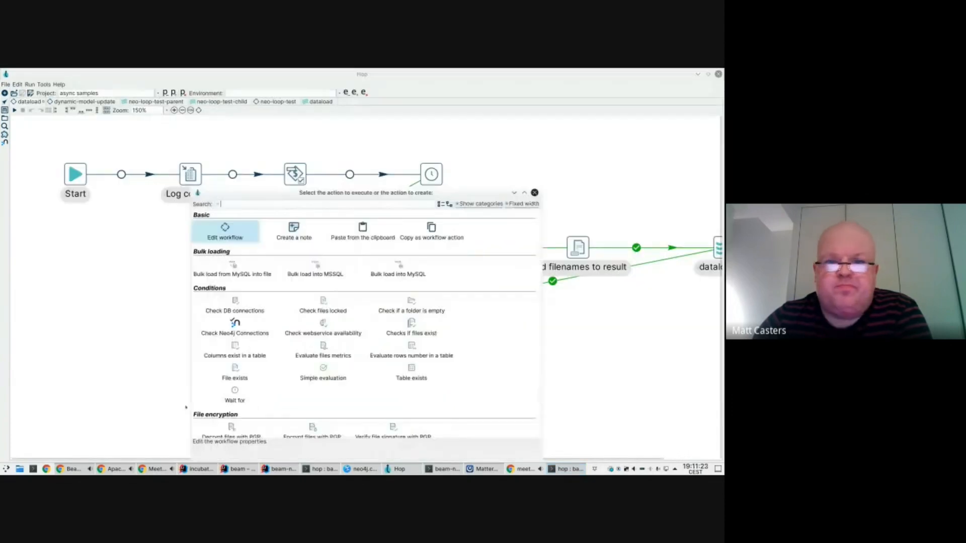
key(Escape)
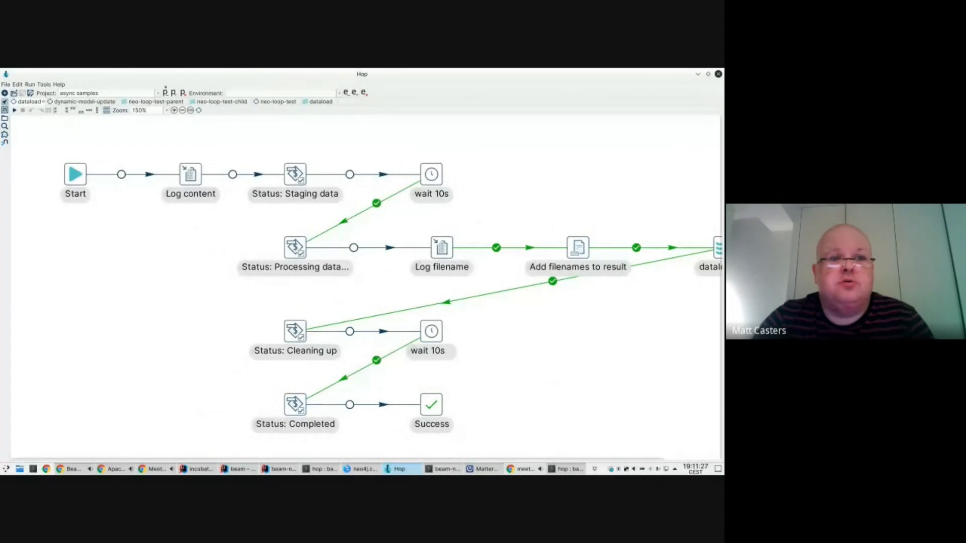
click(158, 93)
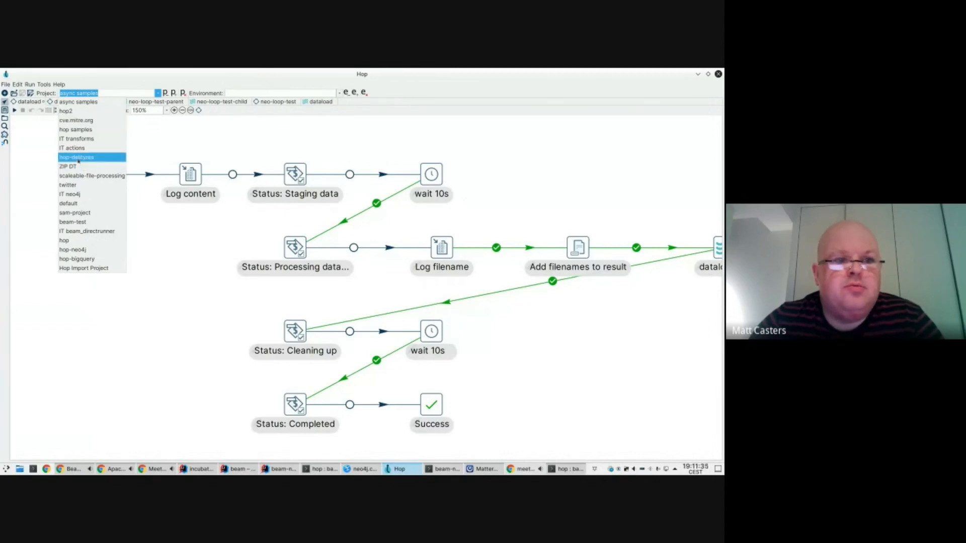
click(87, 158)
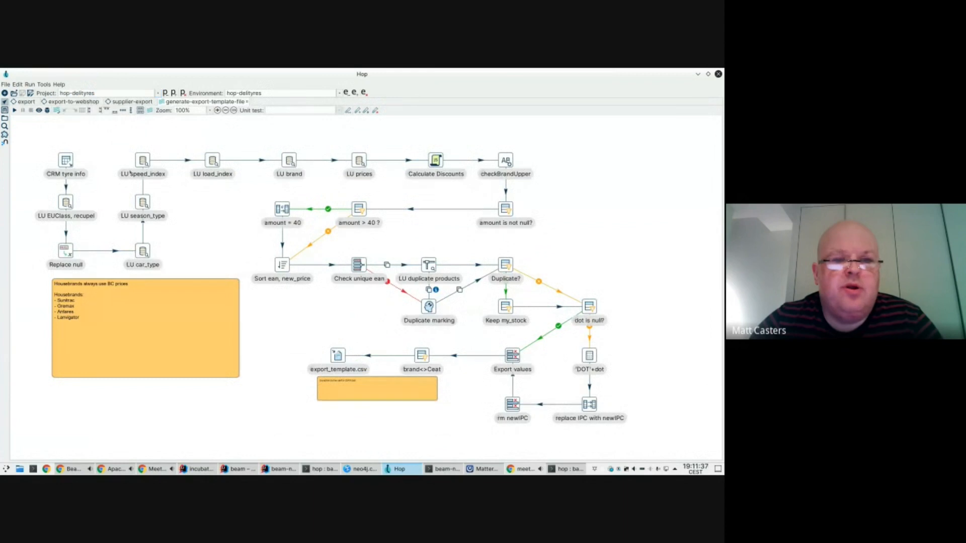
click(28, 102)
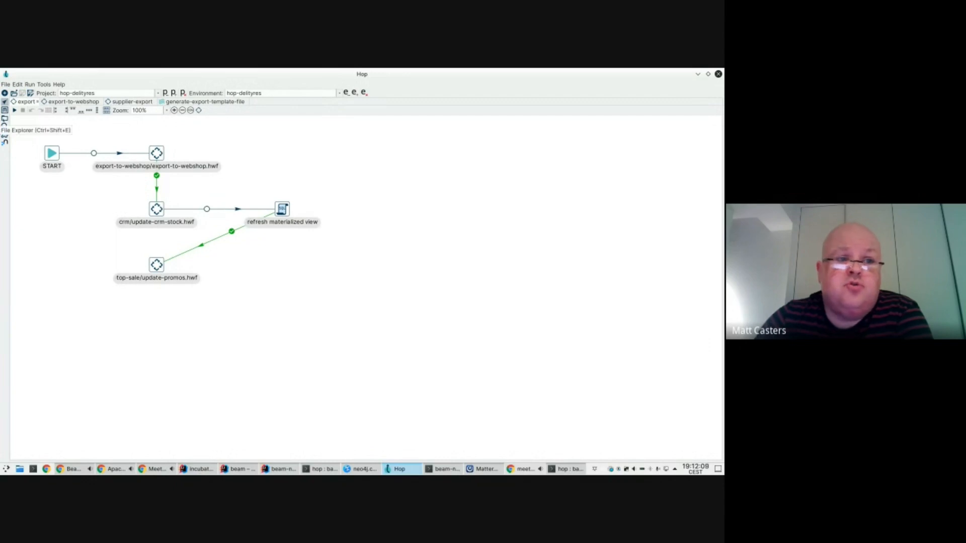
Examine the project root's Git history in the File Explorer, including the "Megatyres migration & cleanup" revision and its changed file megatyres/Update Megatyres Stock.hwf
click(4, 119)
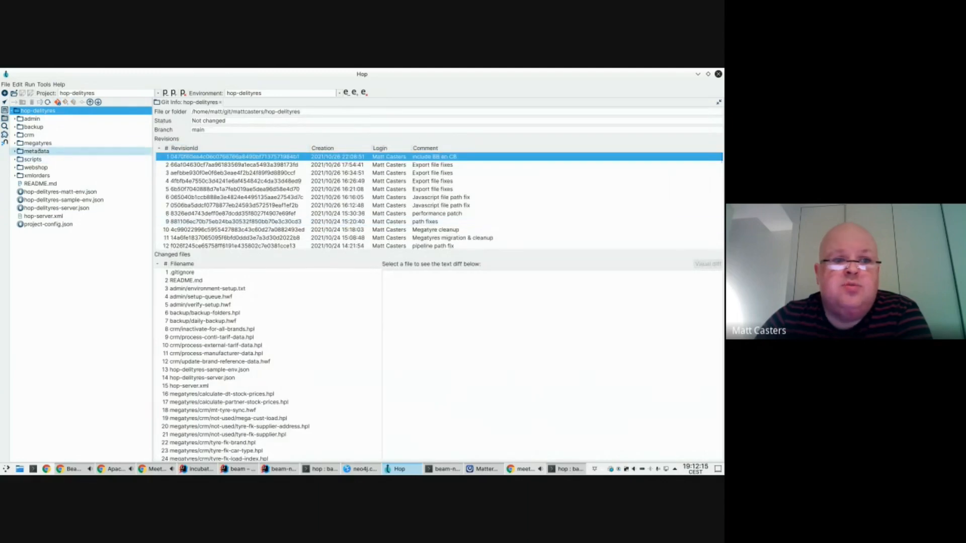
click(23, 110)
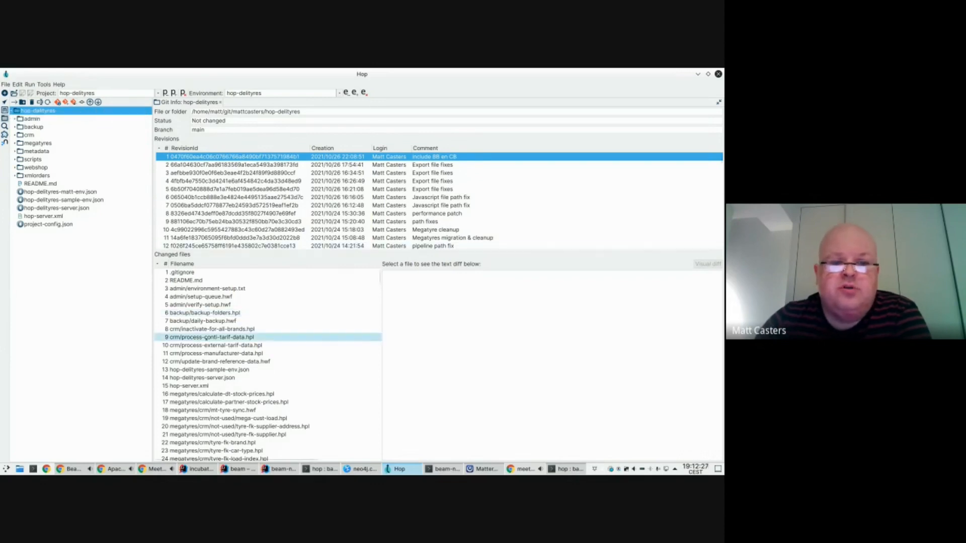
click(212, 354)
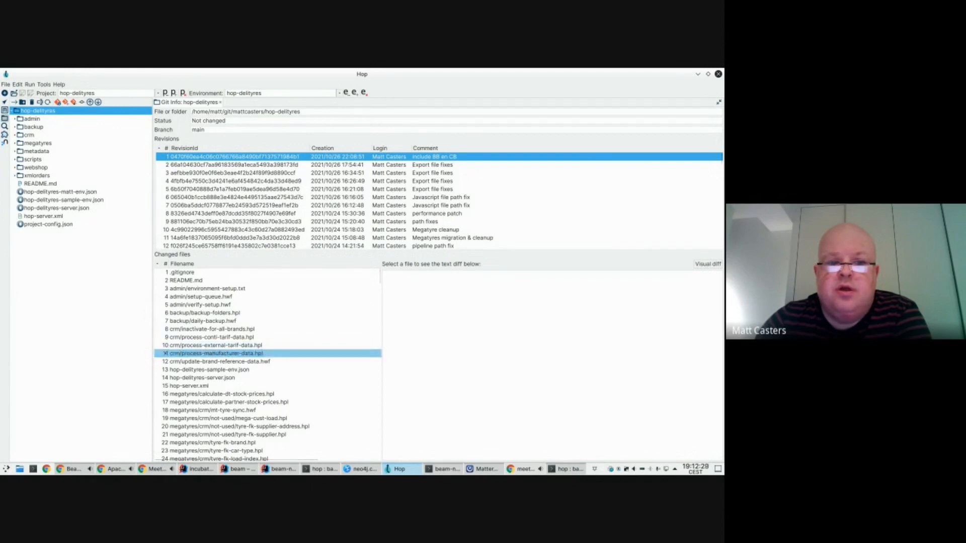
click(163, 198)
scroll(164, 201, down, 1)
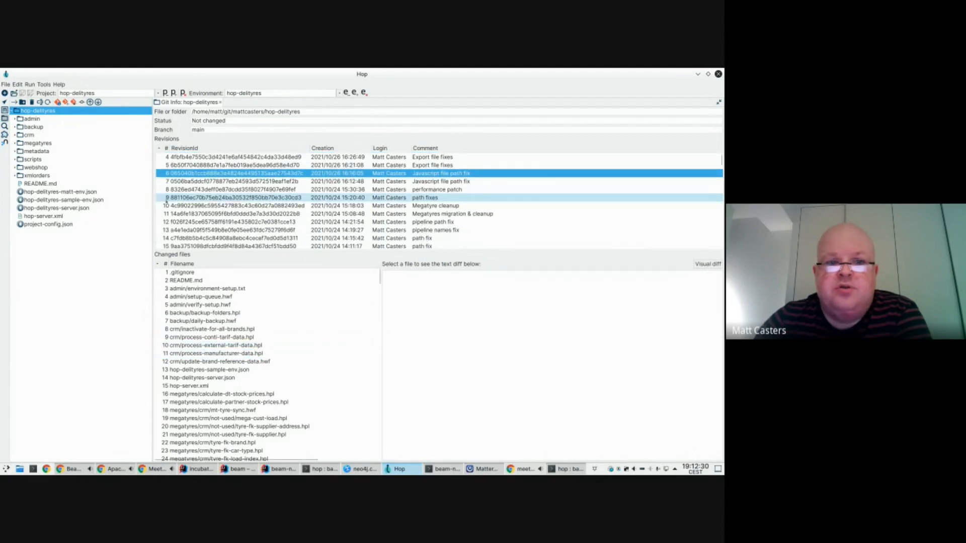
click(166, 214)
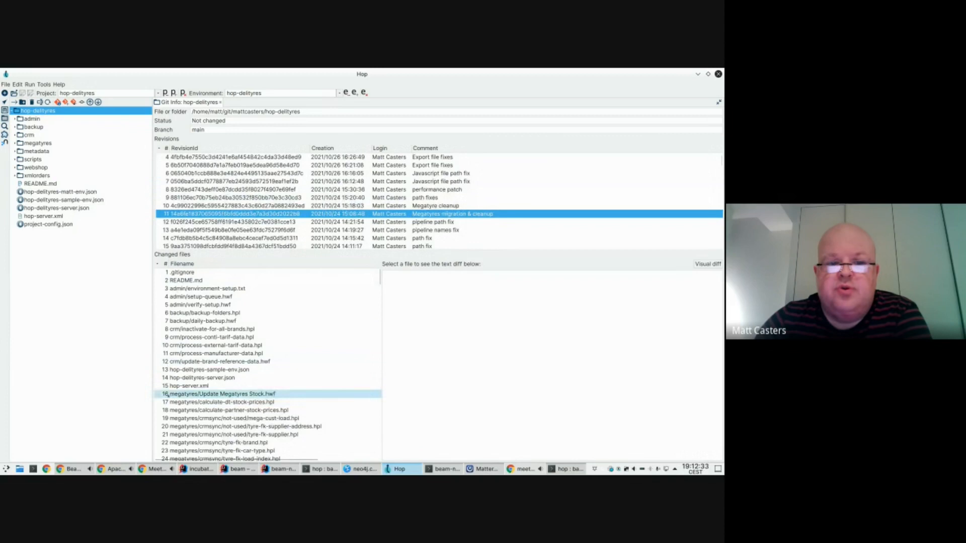
click(168, 395)
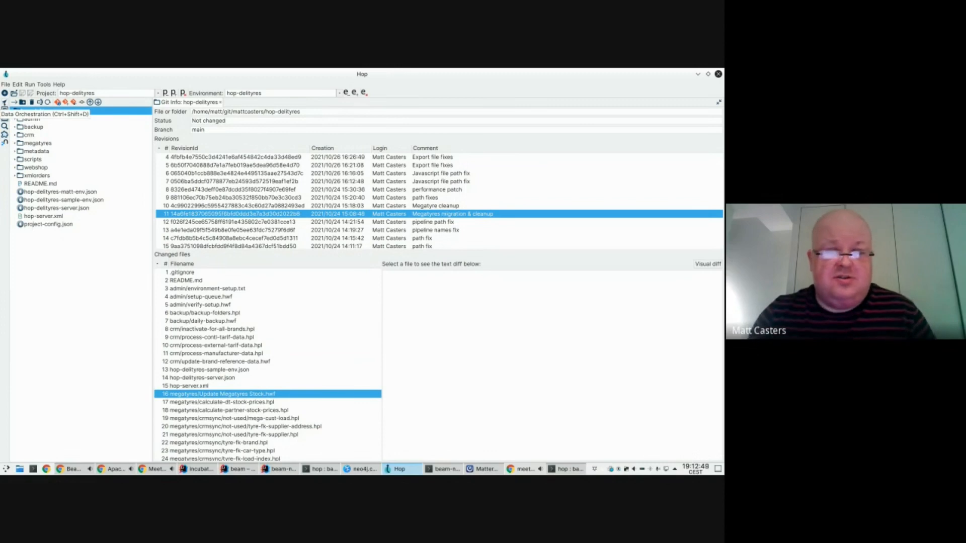
Switch to the Data Orchestration perspective and back to the File Explorer, selecting the hop-delityres root folder
click(4, 102)
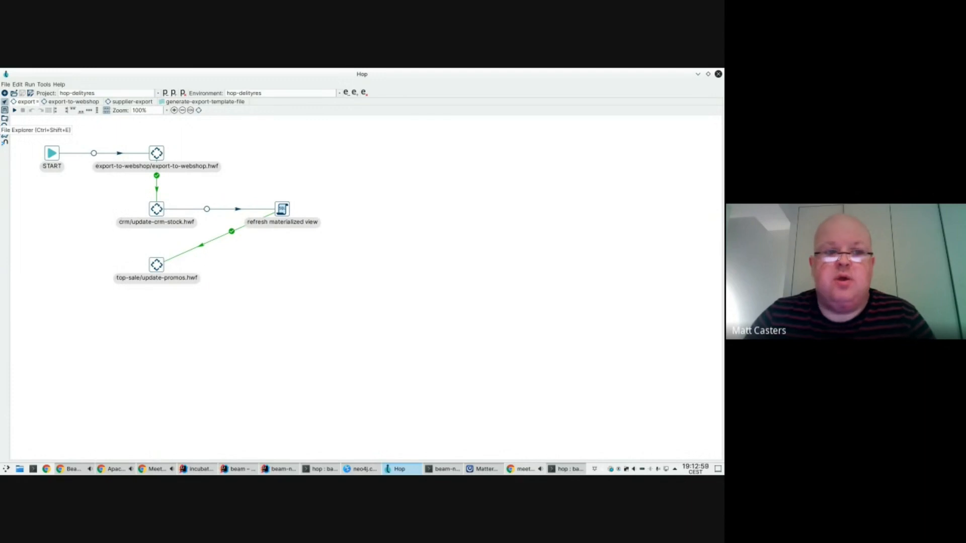
click(5, 118)
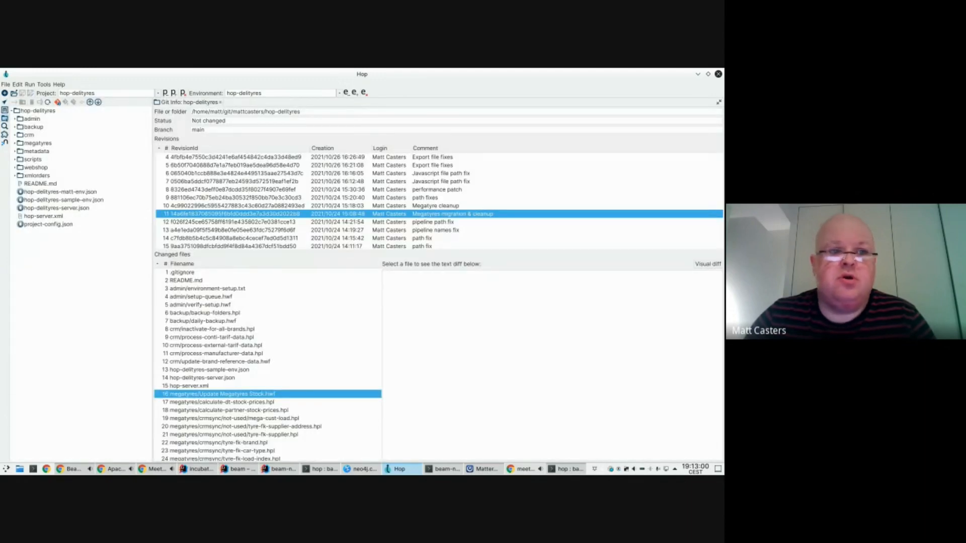
click(24, 111)
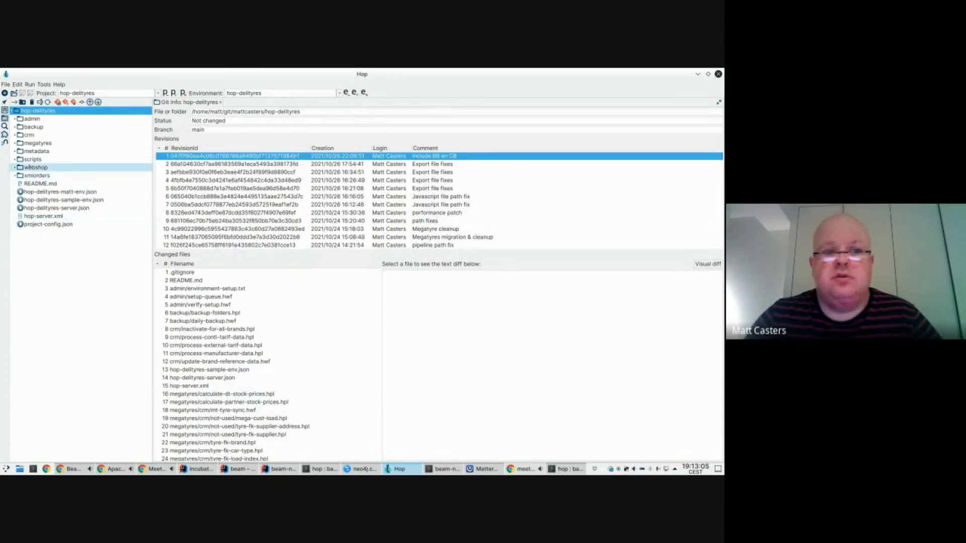
Dismiss the prompt to change the git info location and expand the scripts folder in the project tree
click(30, 160)
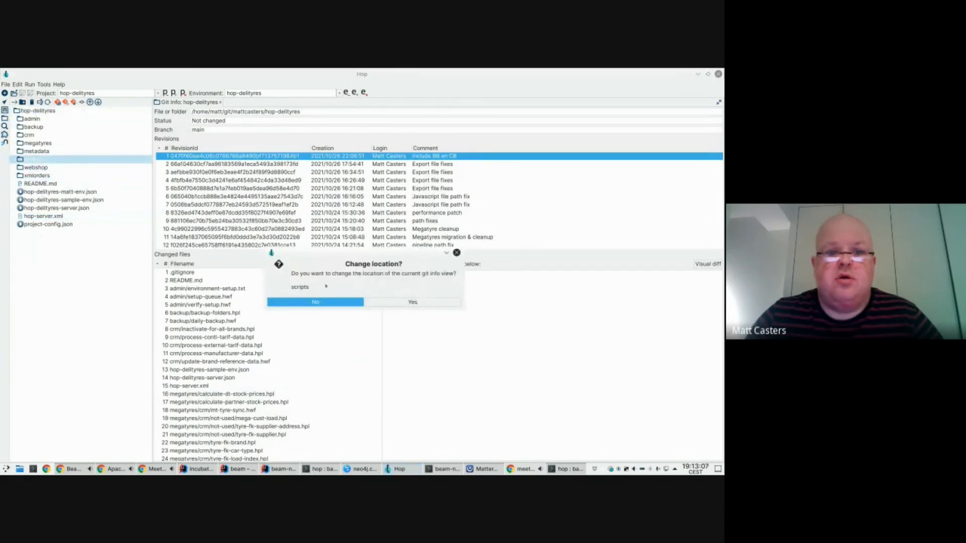
key(Return)
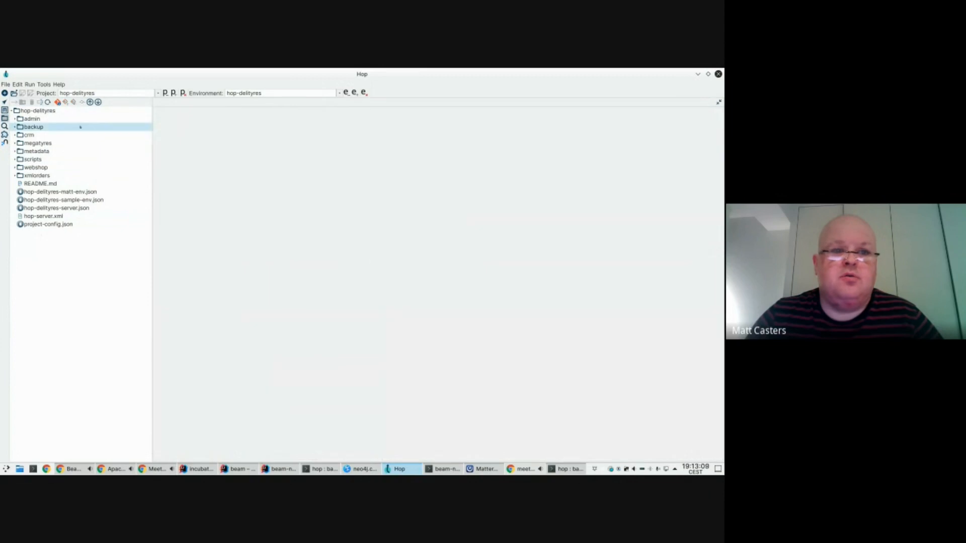
double_click(44, 160)
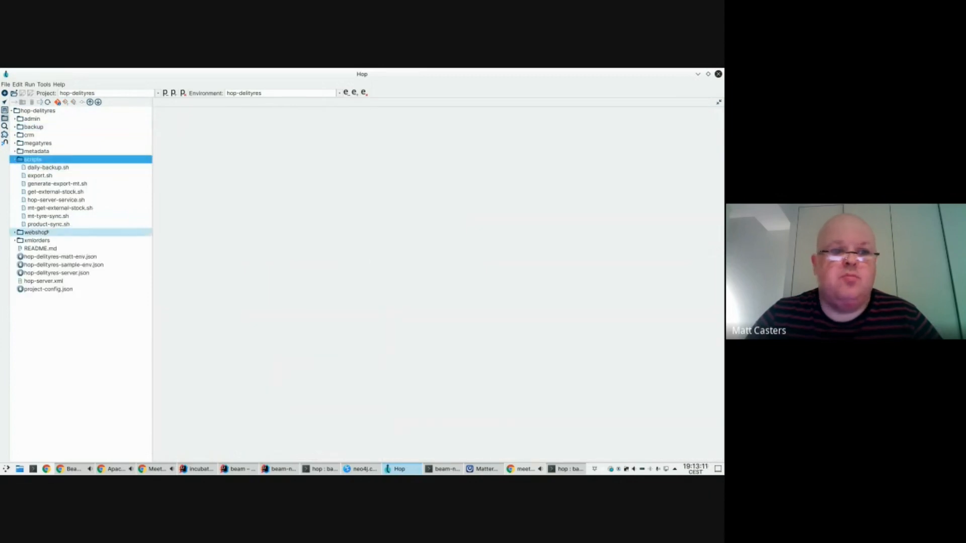
Return to Data Orchestration, examine the variables in the hop-delityres environment's configuration file, and close the environment properties
click(5, 102)
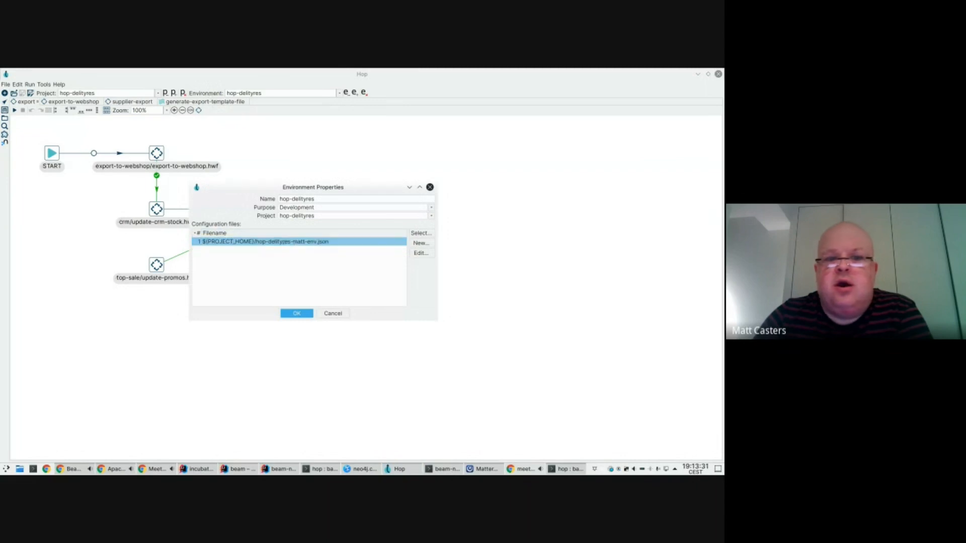
click(420, 253)
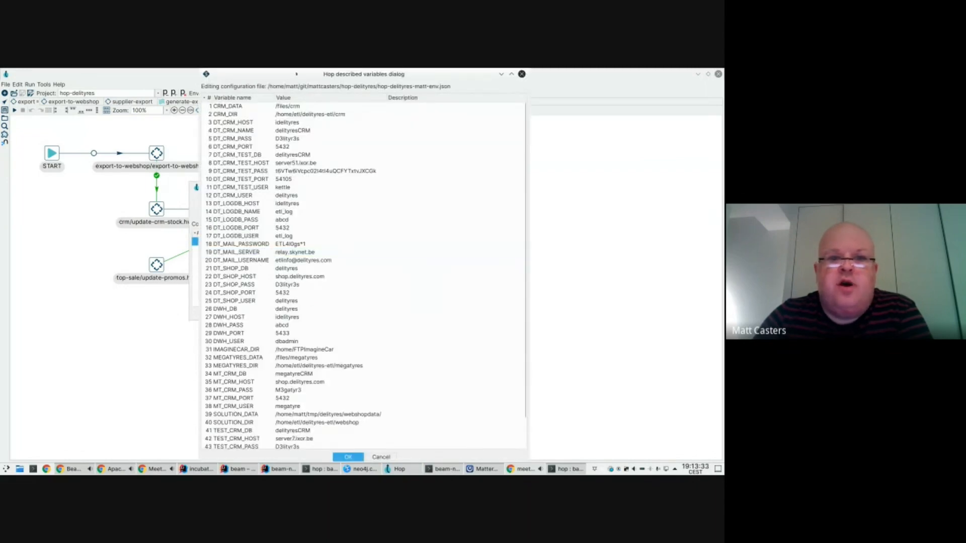
click(372, 455)
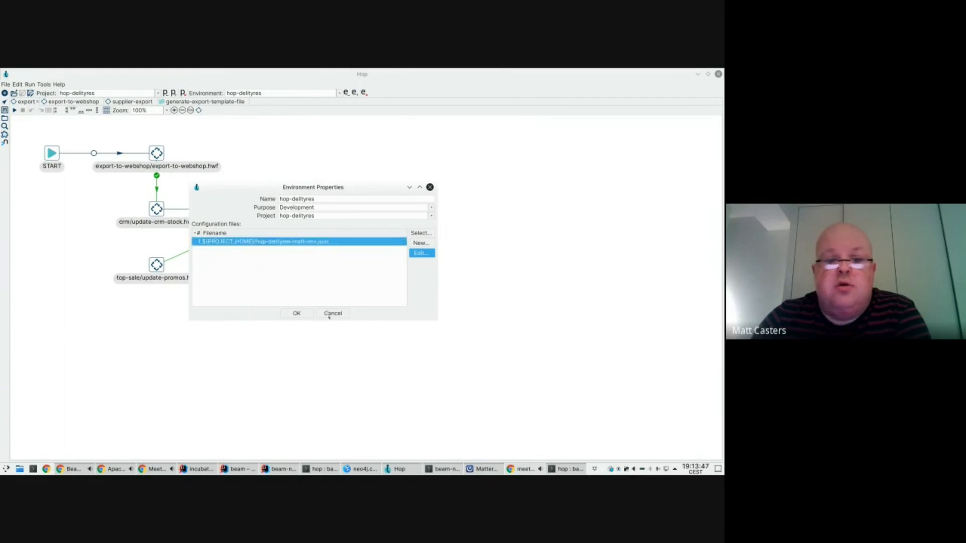
click(296, 313)
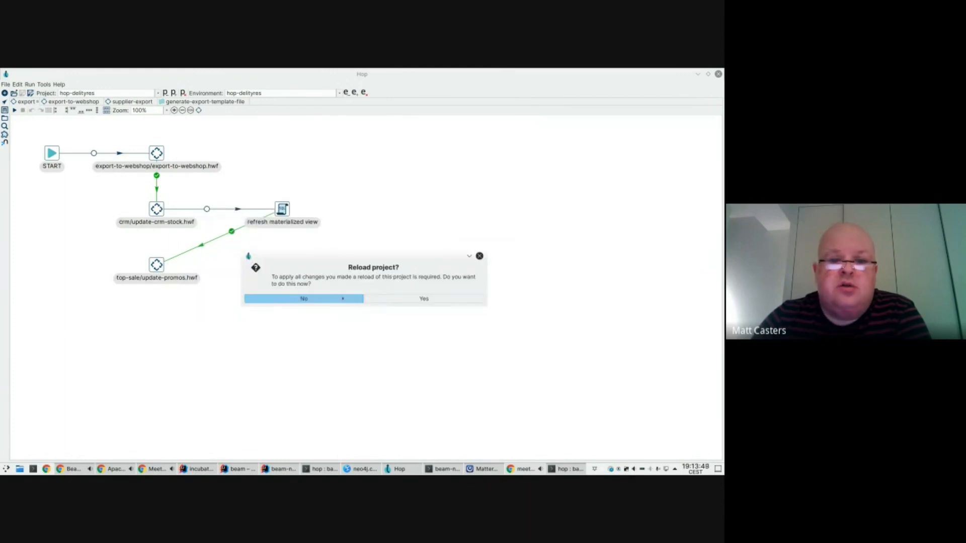
click(384, 301)
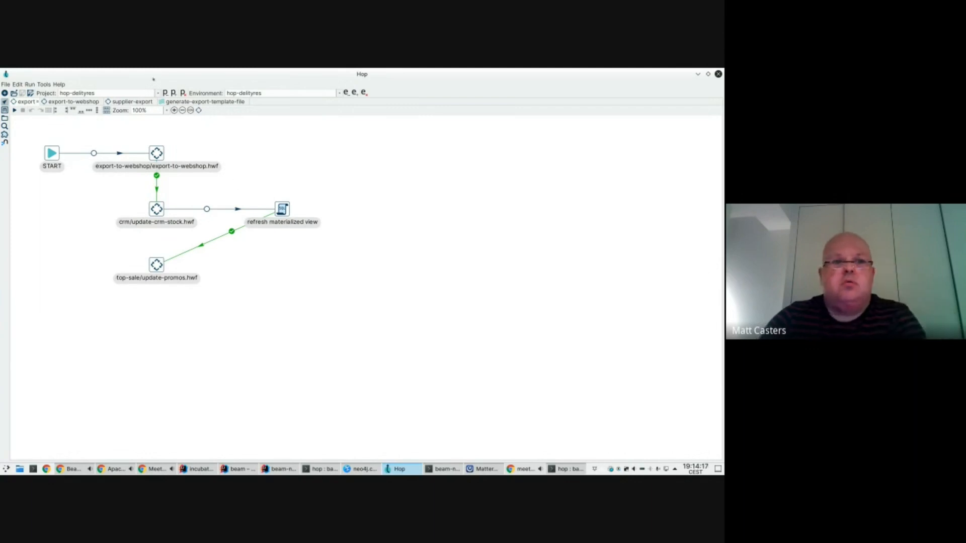
Switch the active project to cve.mitre.org
click(158, 94)
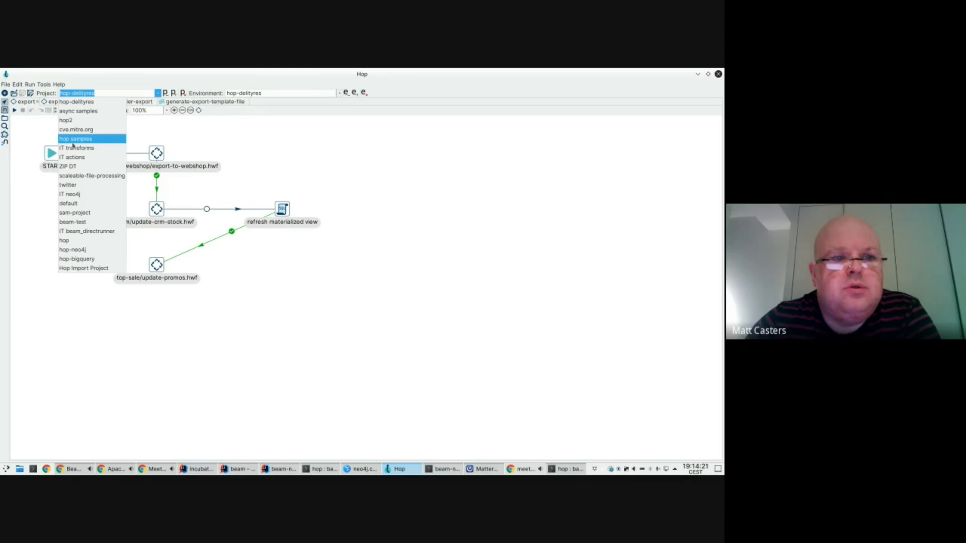
click(180, 136)
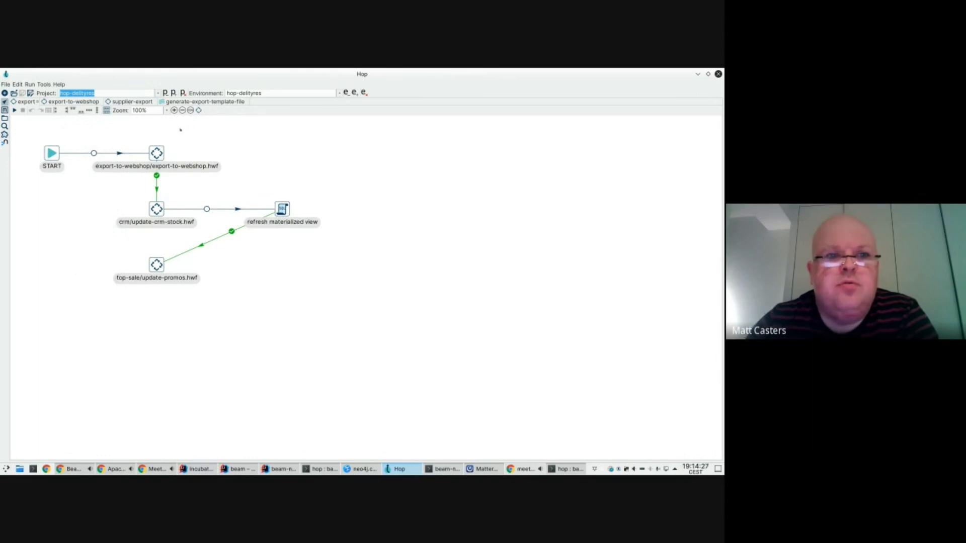
click(148, 94)
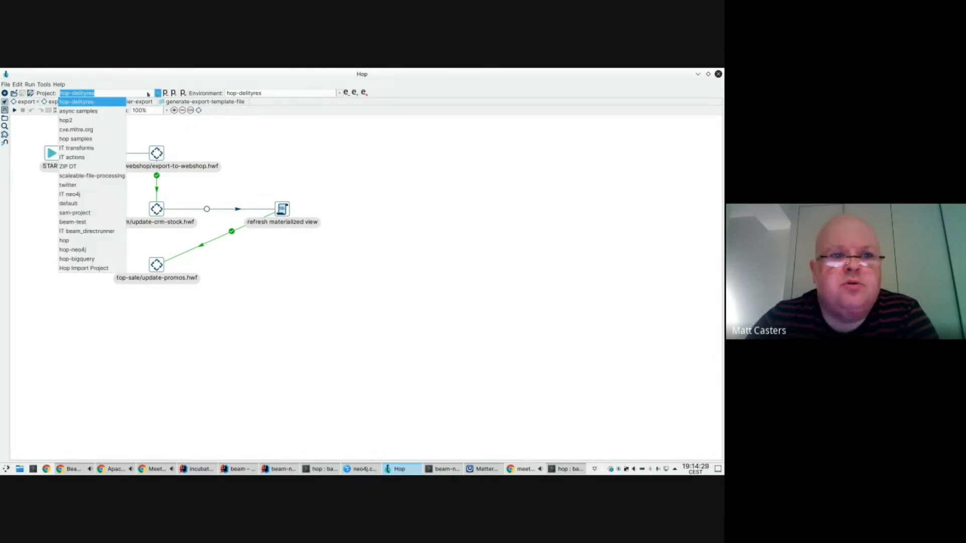
click(87, 131)
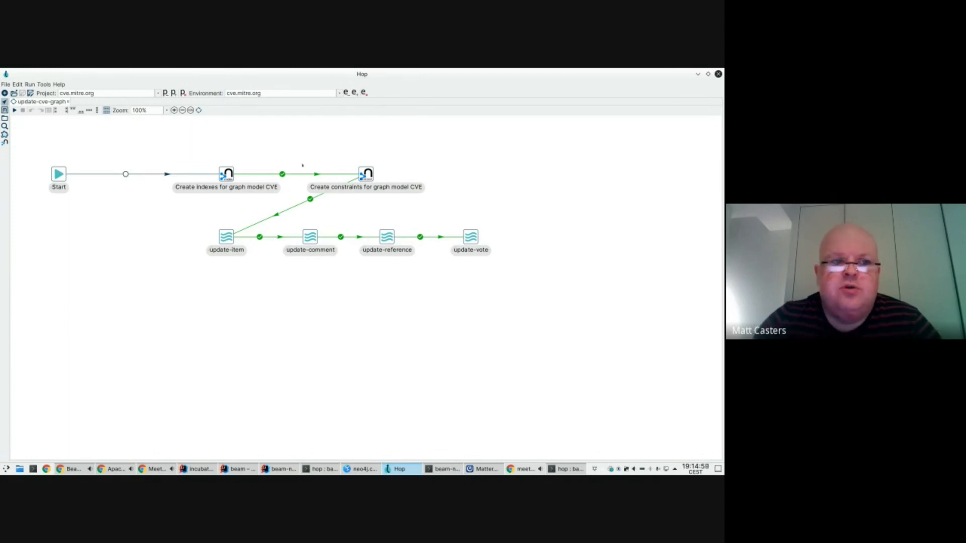
Examine the cve.mitre.org project's files in the File Explorer, including files/allitems.xml, and return to Data Orchestration
key(ctrl+shift+e)
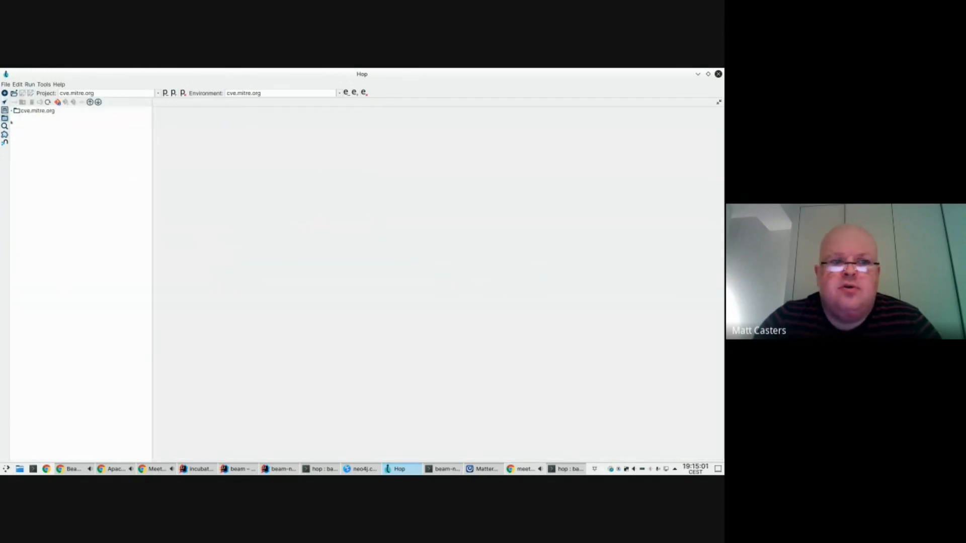
click(15, 119)
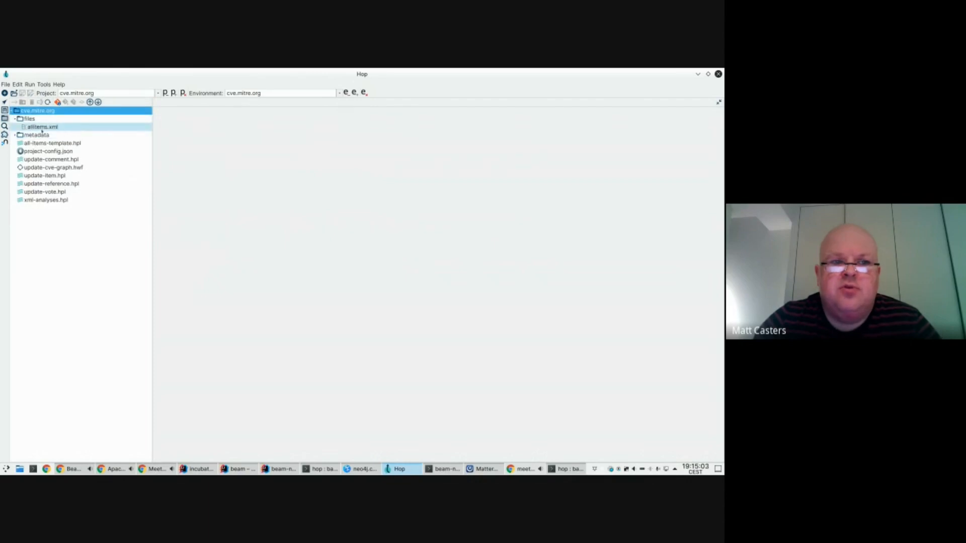
click(43, 126)
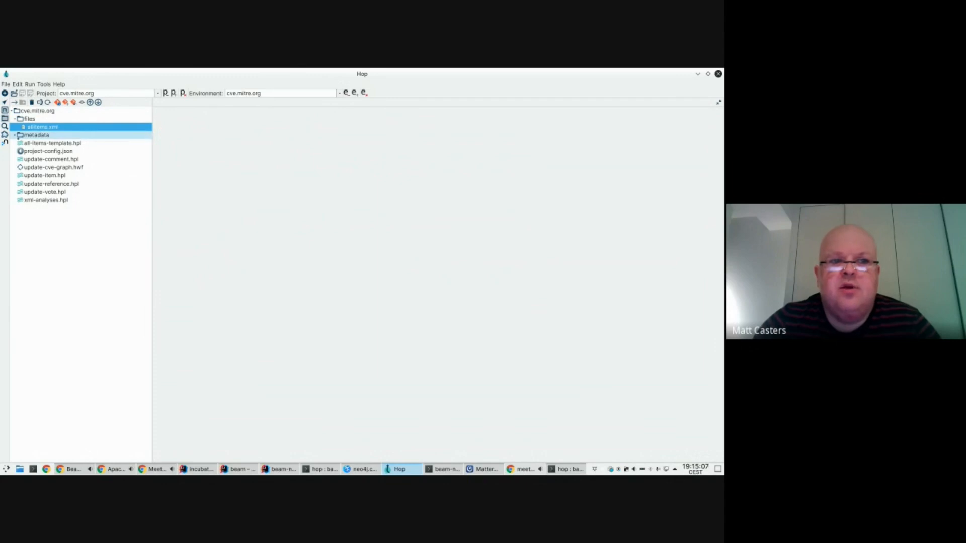
click(4, 102)
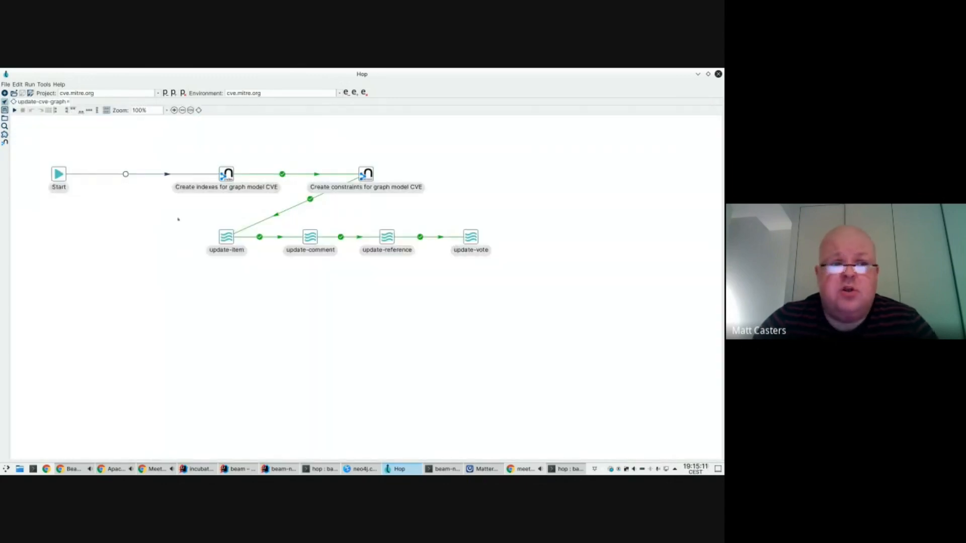
Open the CVE graph model and the cve-graph Neo4j connection in the metadata, and examine the connection's server and database name variables
click(4, 110)
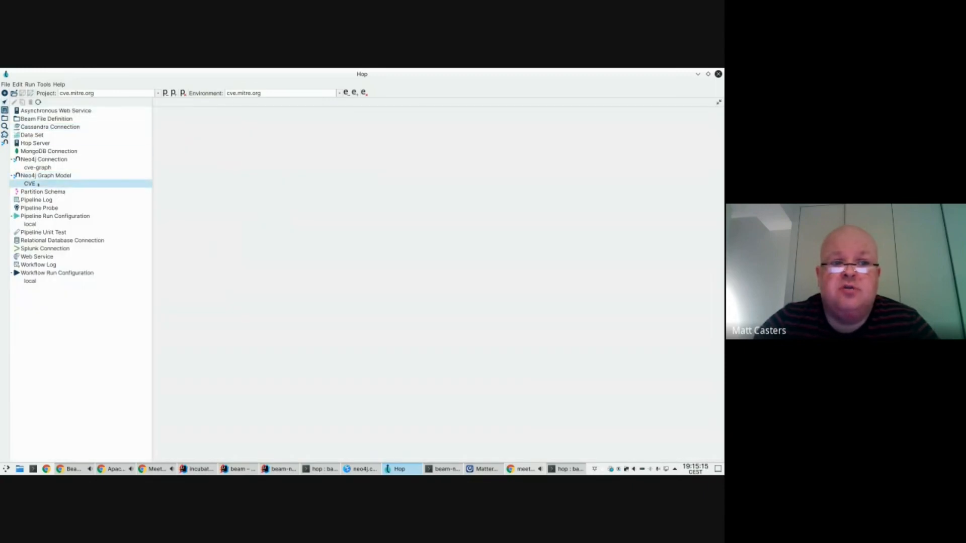
click(31, 185)
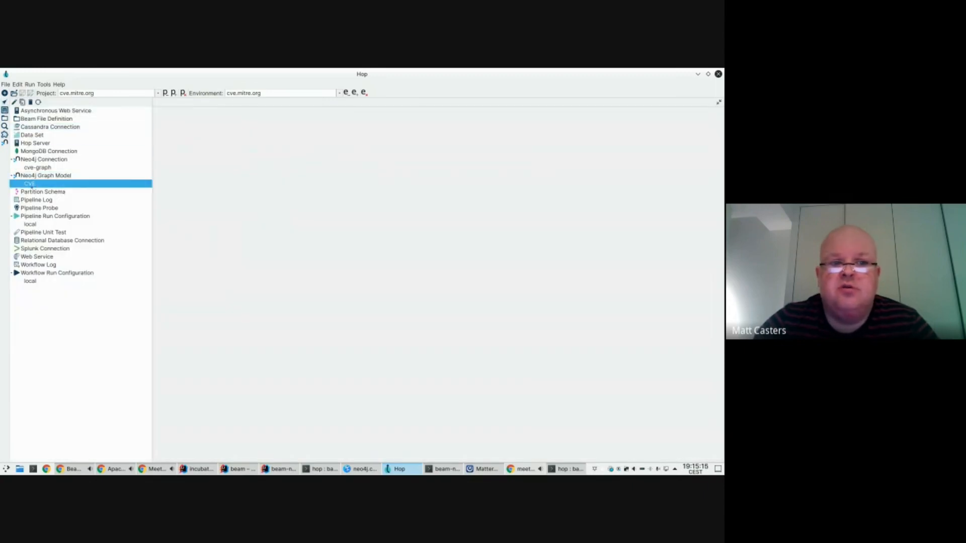
double_click(42, 184)
double_click(40, 168)
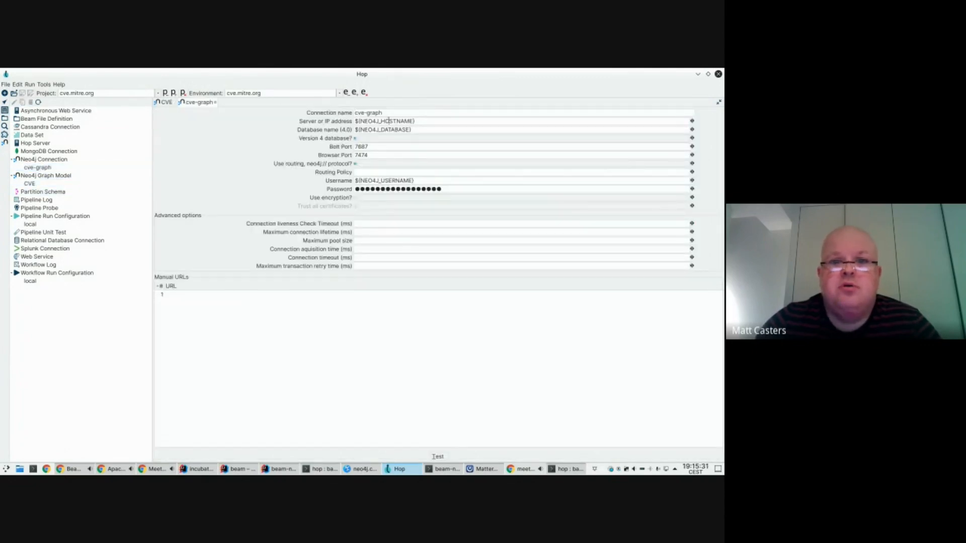
drag(417, 121, 353, 121)
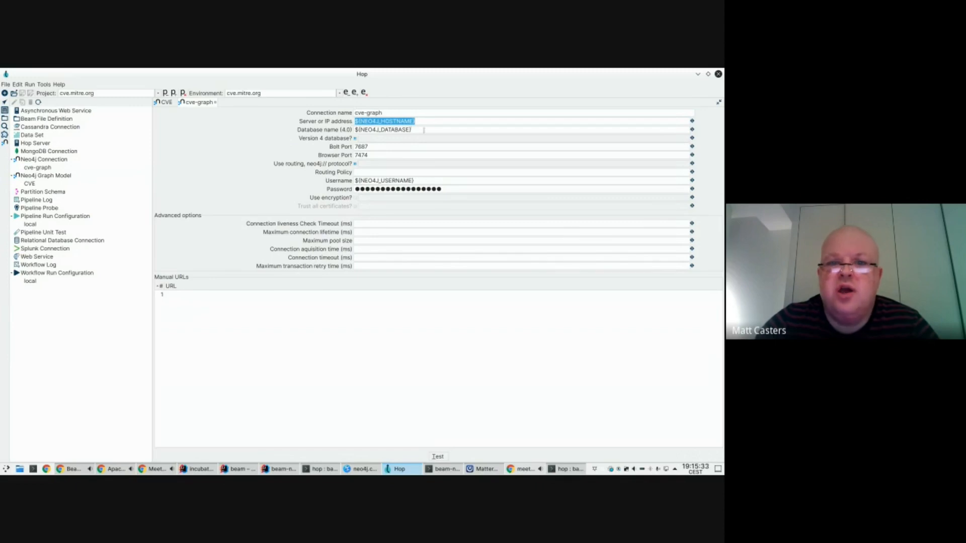
key(Tab)
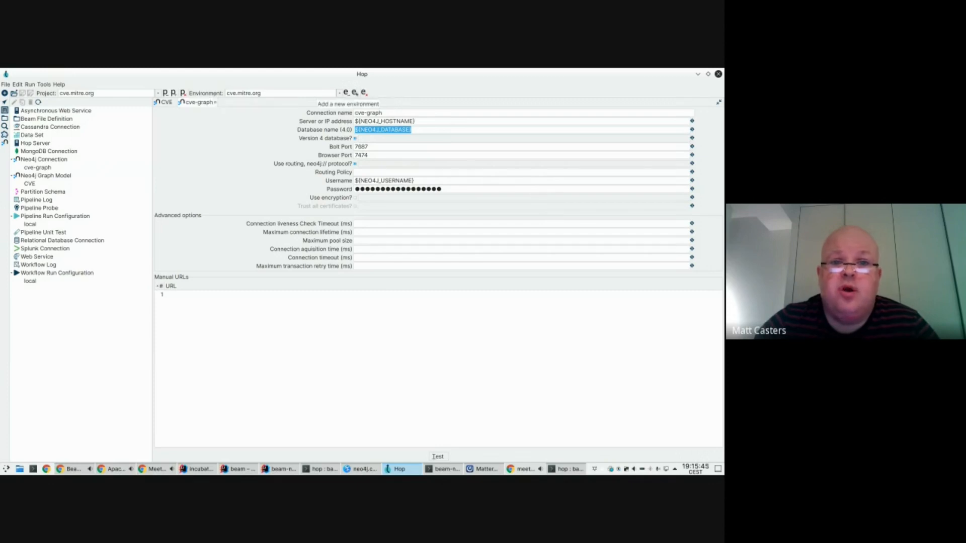
Start a new environment named "cve.mitre.org local" with purpose Development for the cve.mitre.org project
click(346, 92)
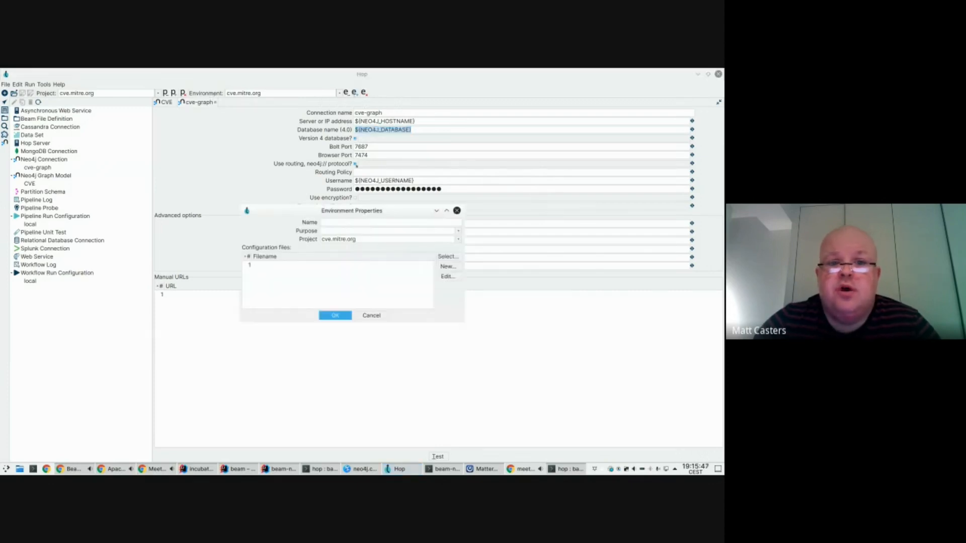
middle_click(344, 222)
text(lo)
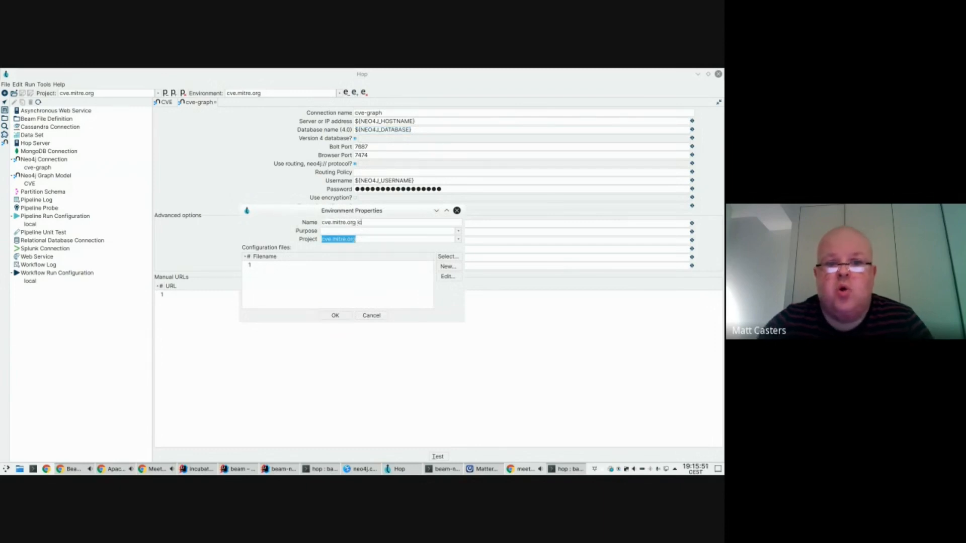
text(cal)
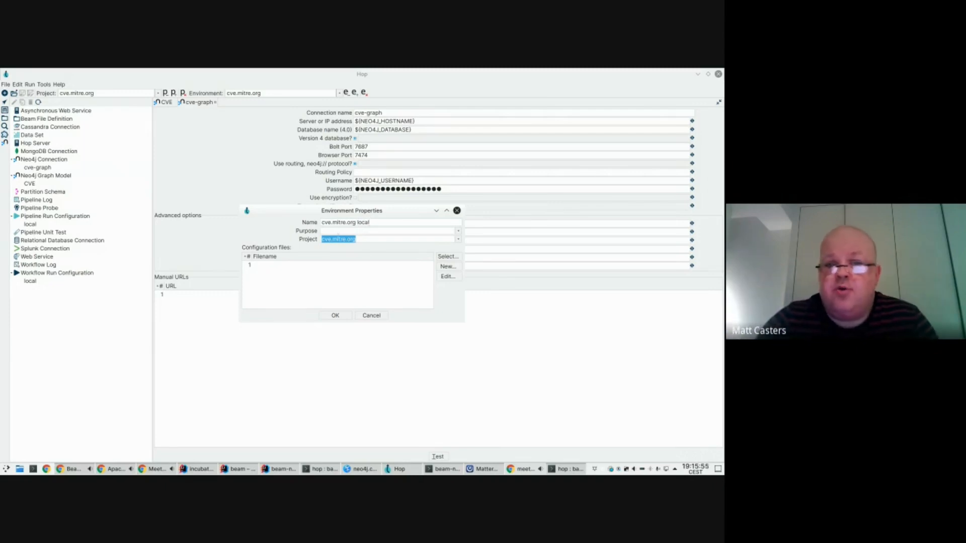
click(458, 231)
click(338, 239)
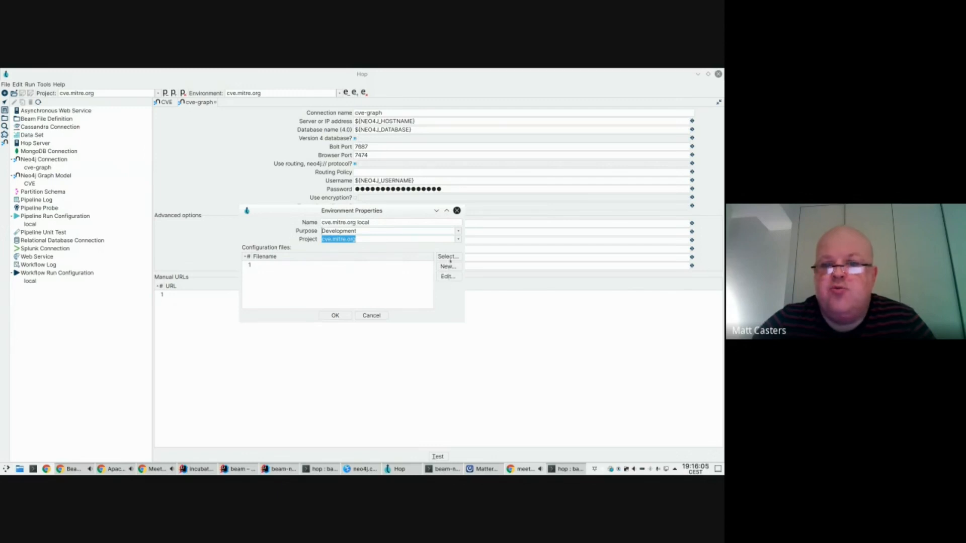
Add cve.mitre.org-local-config.json in the test-stuff folder as the environment's configuration file and create the missing file
click(448, 267)
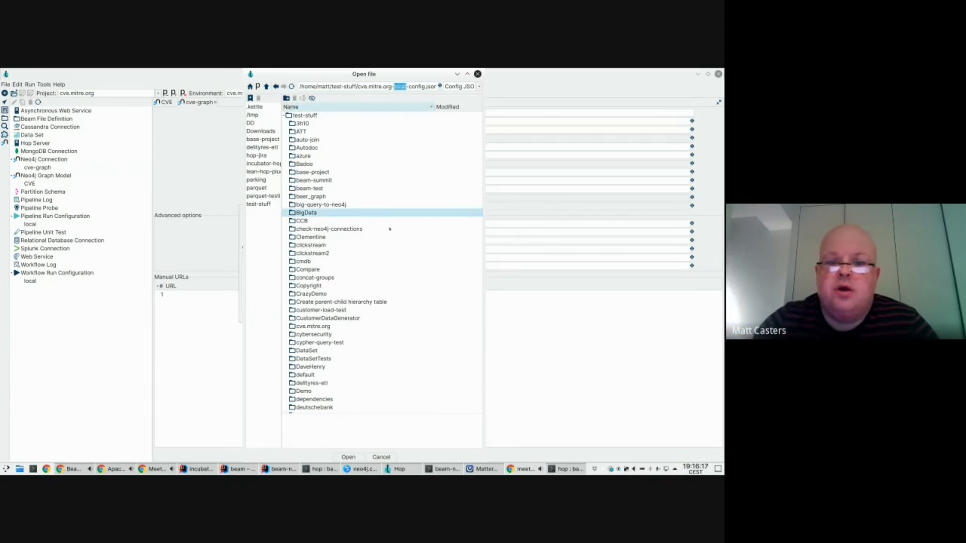
click(349, 457)
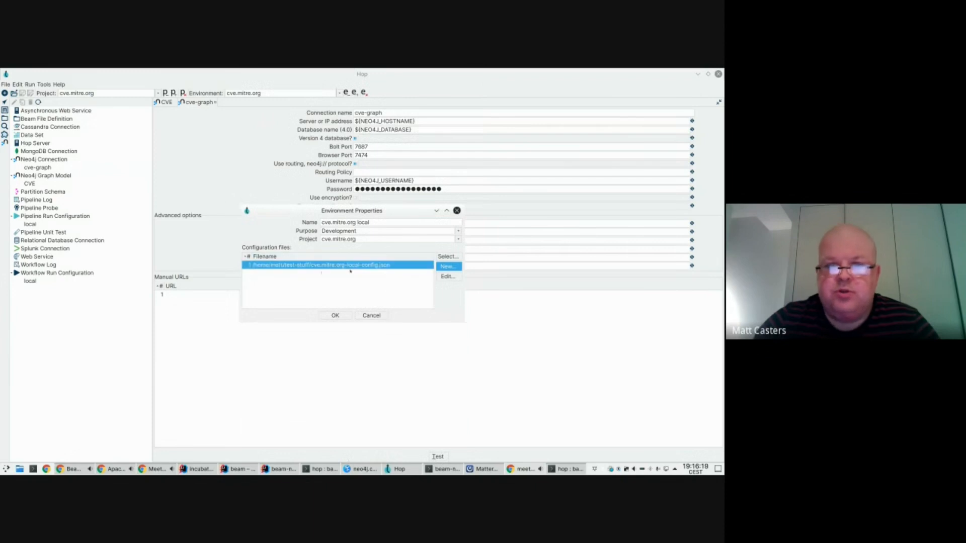
click(438, 275)
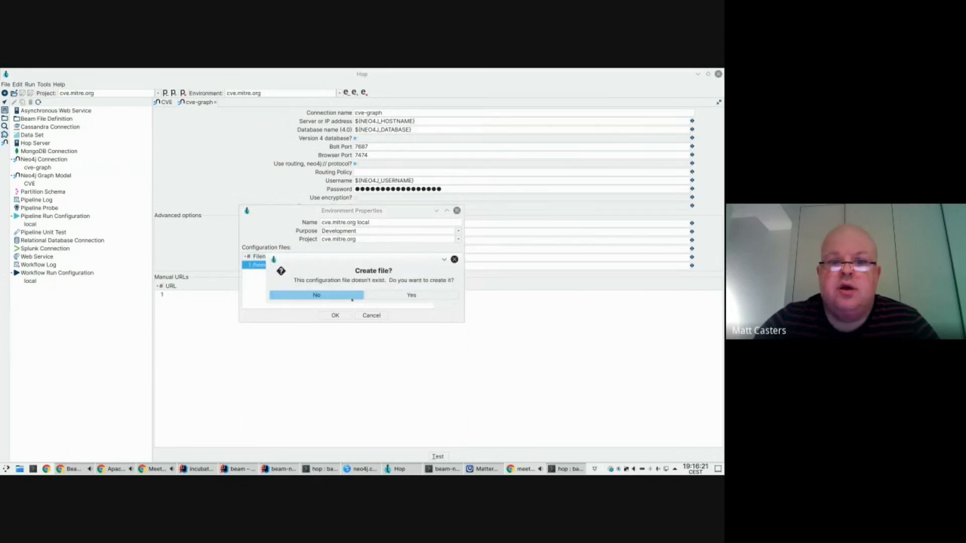
click(395, 296)
Define the variable NEO4J_HOSTNAME with value localhost and description "The hostname" in the configuration file, and save the new environment
click(292, 281)
text(NEO)
text(4J_HOSTNAME)
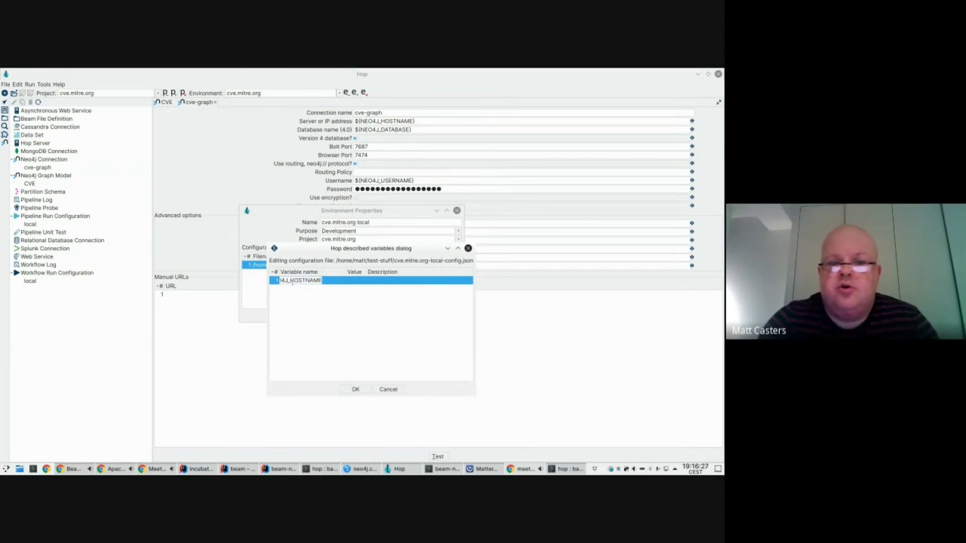
key(Tab)
text(localhost)
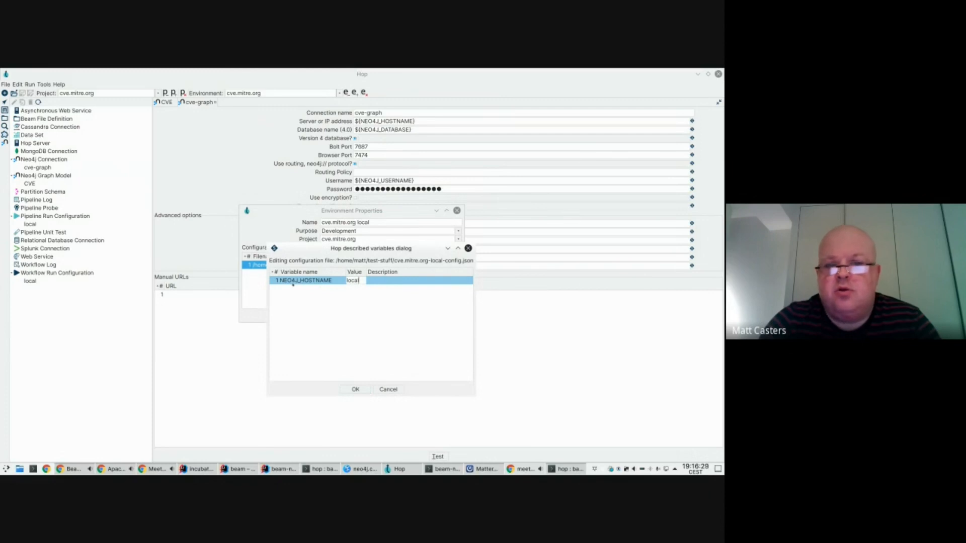
key(Tab)
text(The hostname)
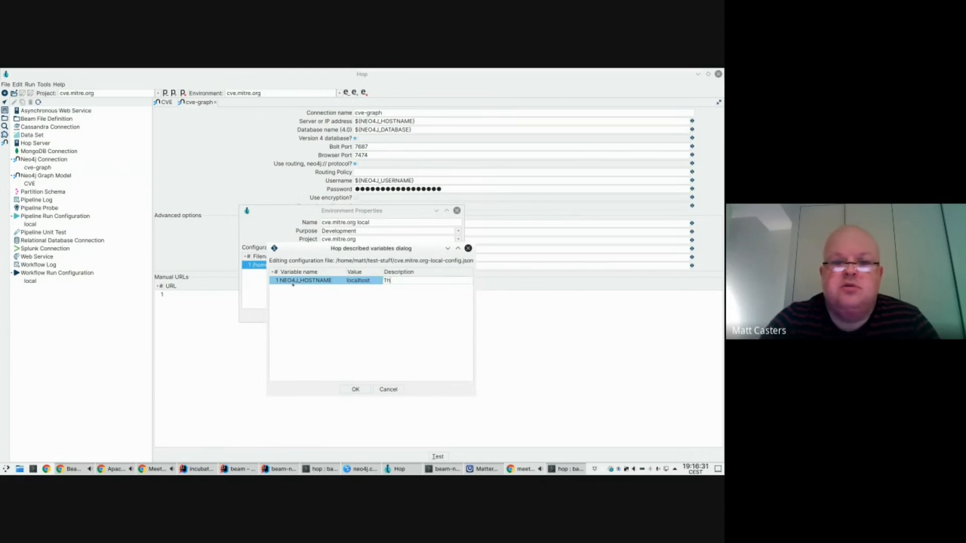
key(Tab)
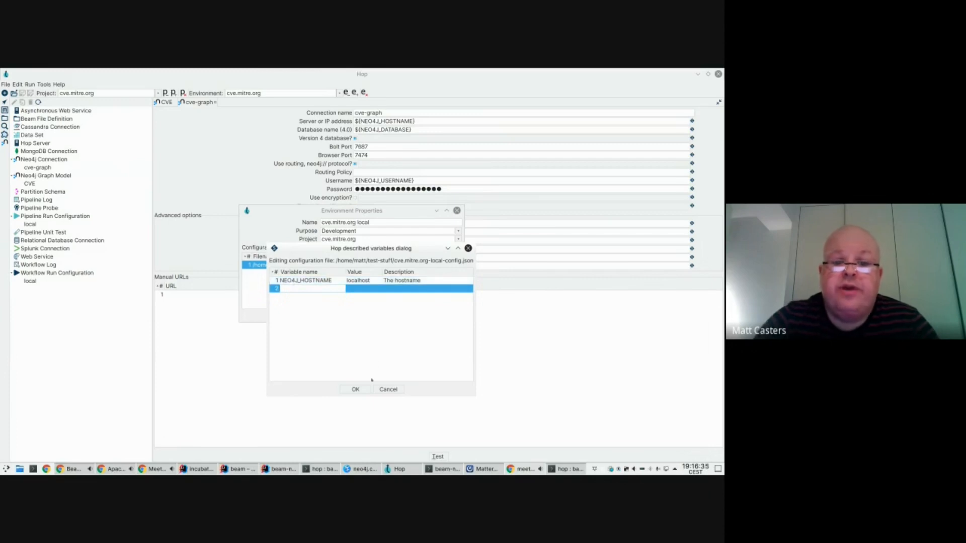
click(355, 390)
click(346, 316)
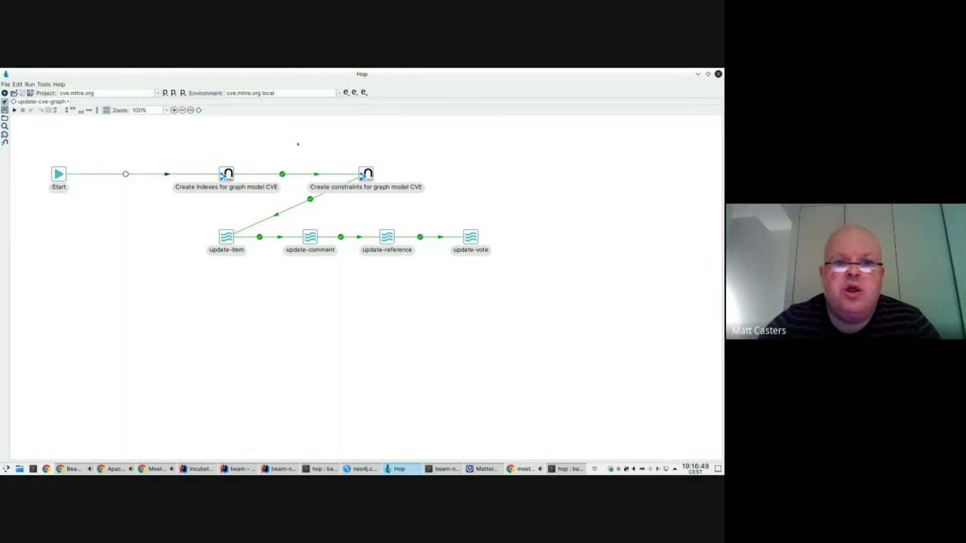
Switch back to the cve.mitre.org environment and examine the variables in its configuration file, reloading the project after closing the properties
click(339, 92)
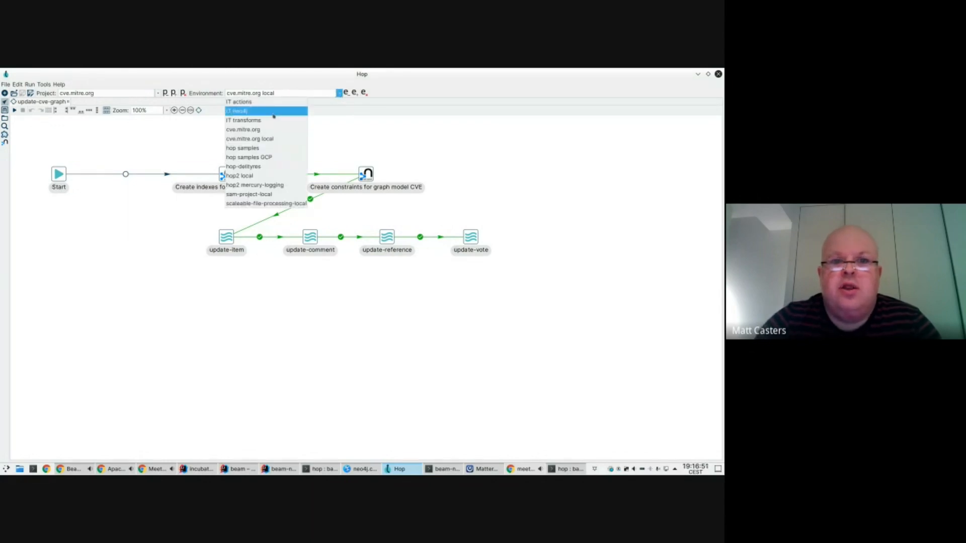
click(255, 130)
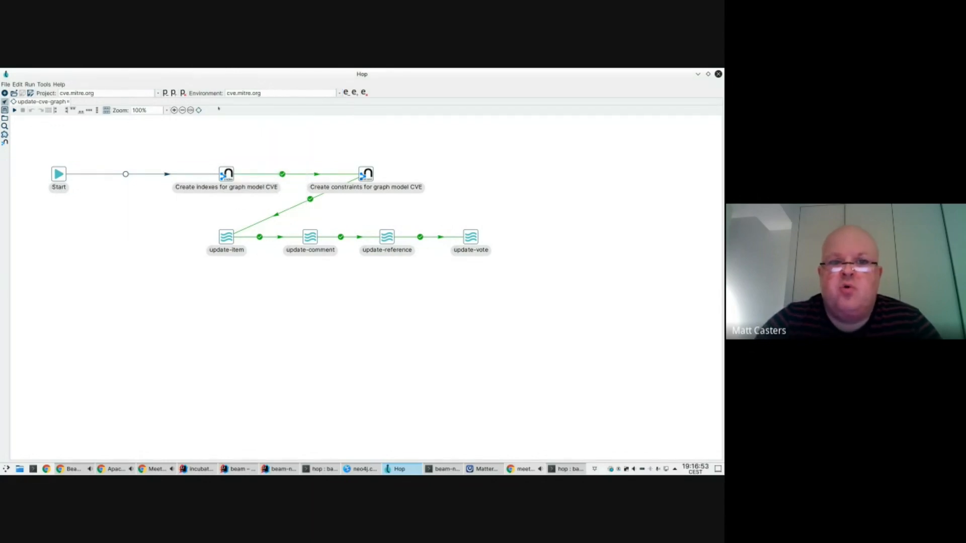
click(353, 93)
click(449, 276)
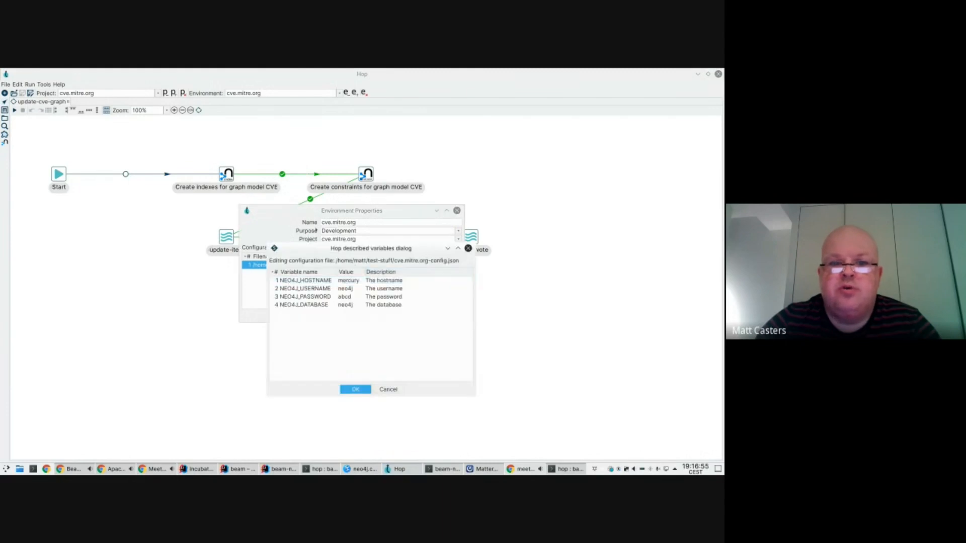
click(391, 386)
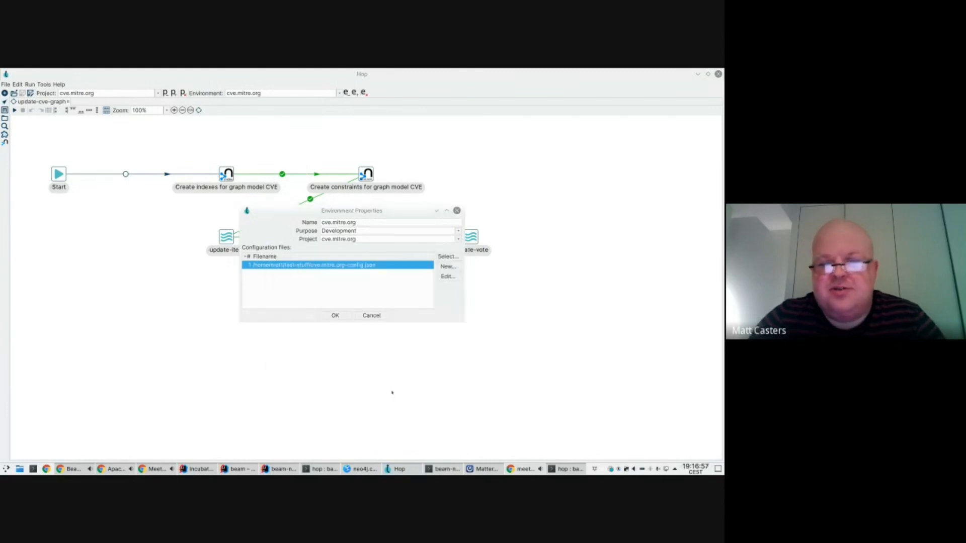
click(372, 318)
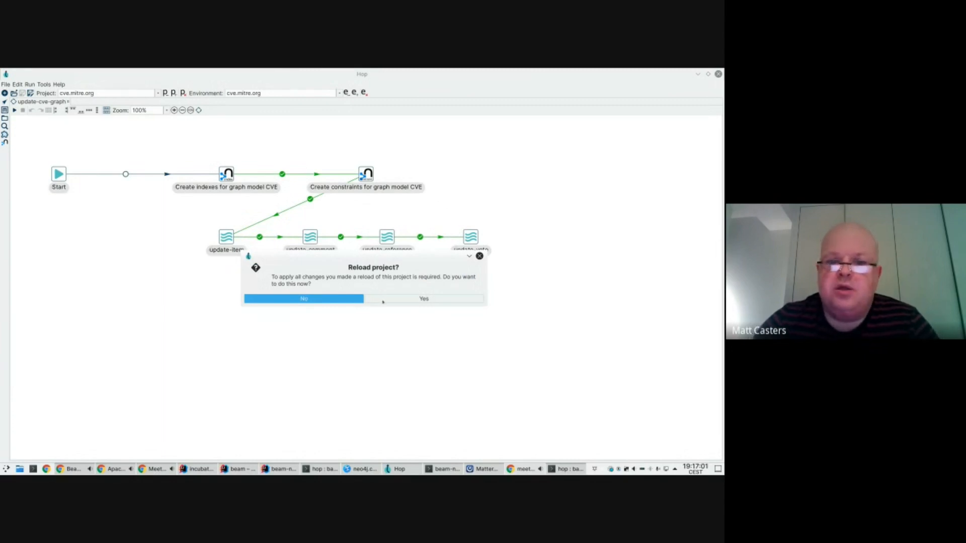
click(383, 302)
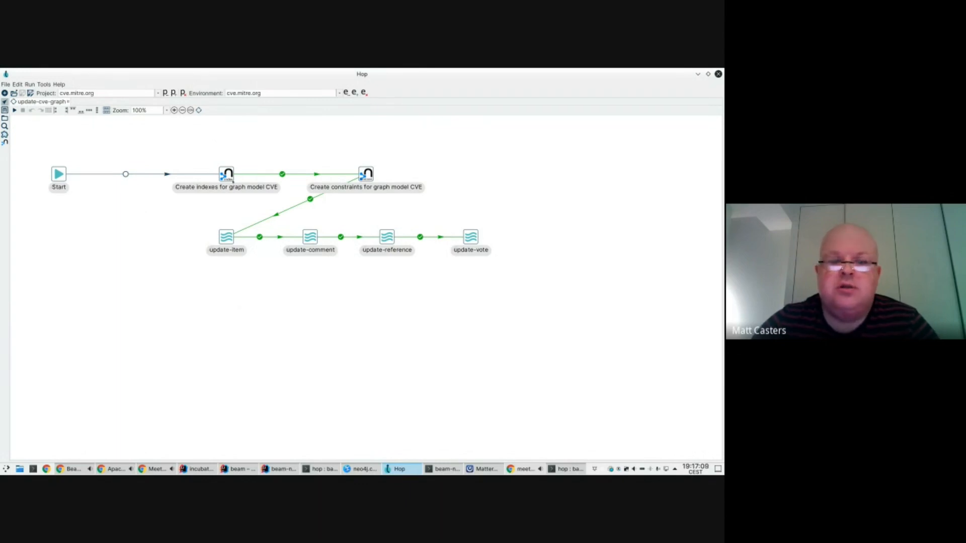
Test the cve-graph Neo4j connection in the metadata and dismiss the result
key(ctrl+shift+m)
click(438, 457)
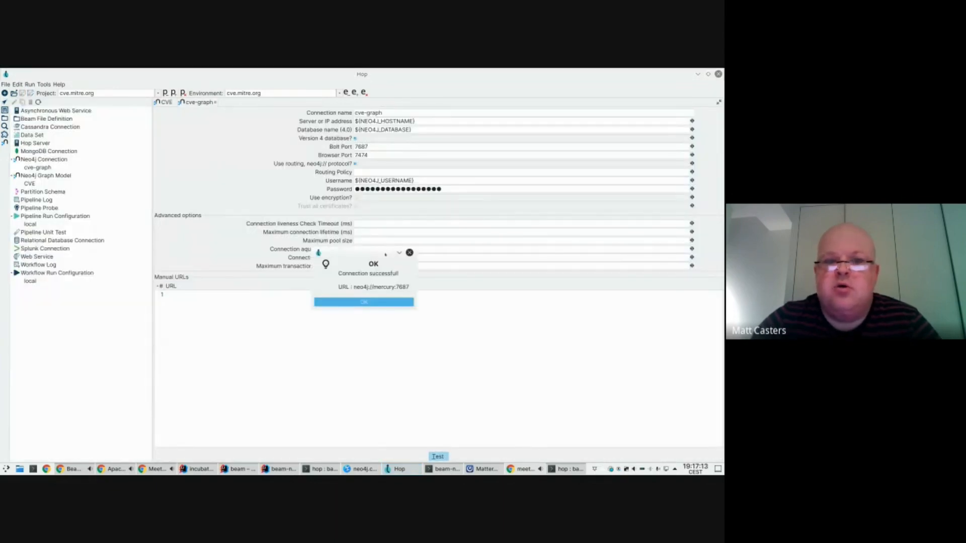
click(369, 302)
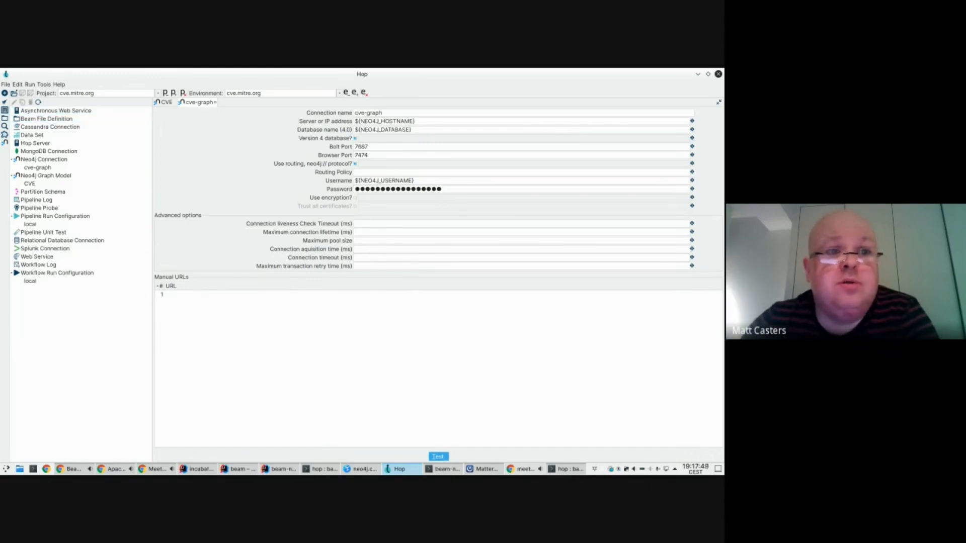
Return to the update-cve-graph workflow, view and accept the cve.mitre.org environment properties, and reload the project
key(ctrl+shift+d)
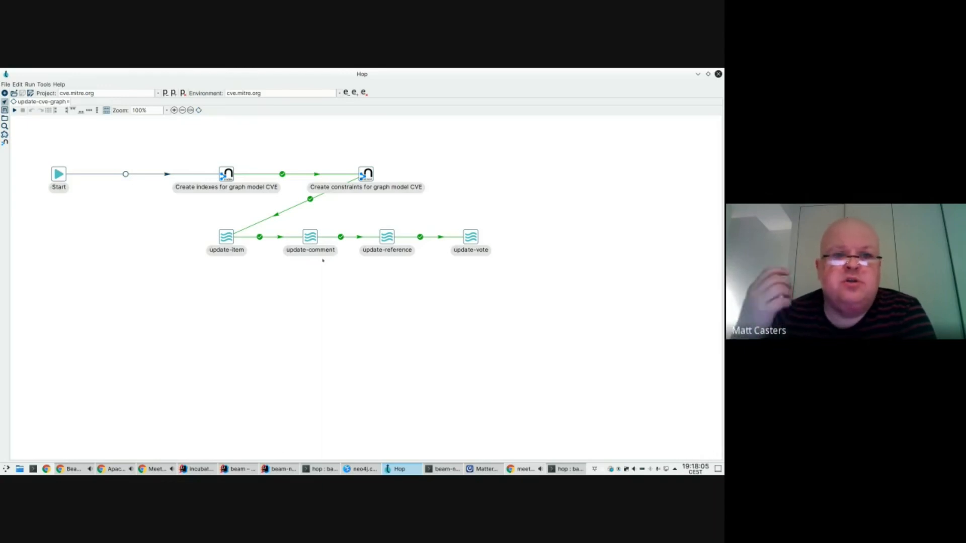
click(205, 94)
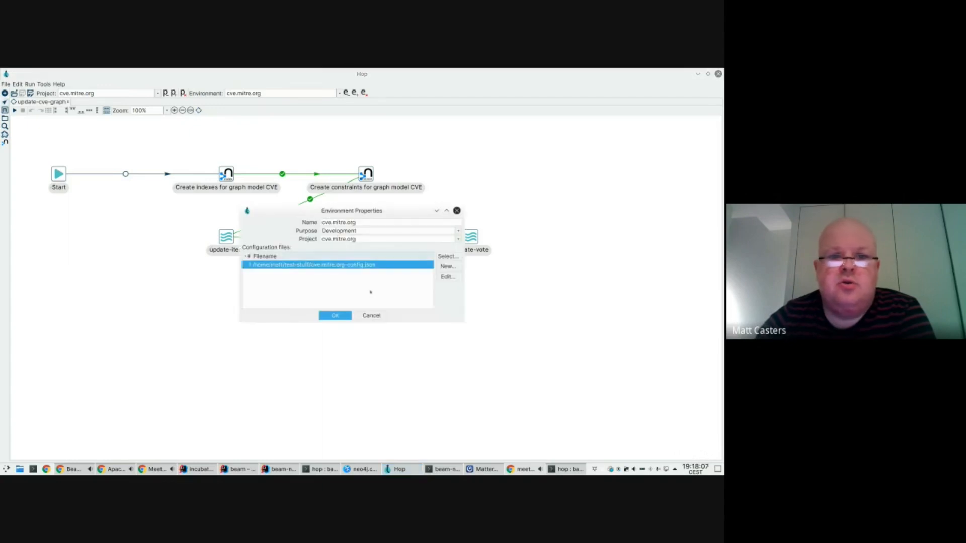
key(Return)
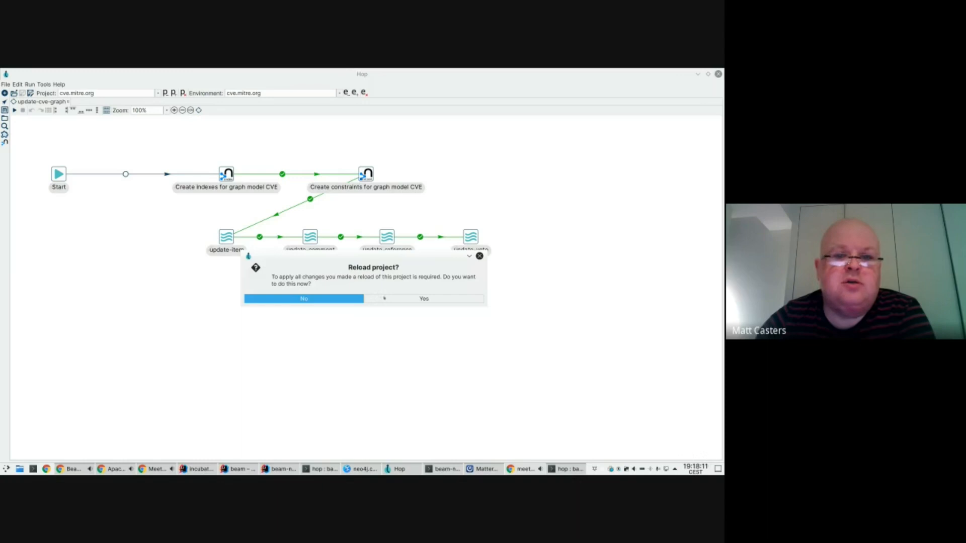
click(384, 298)
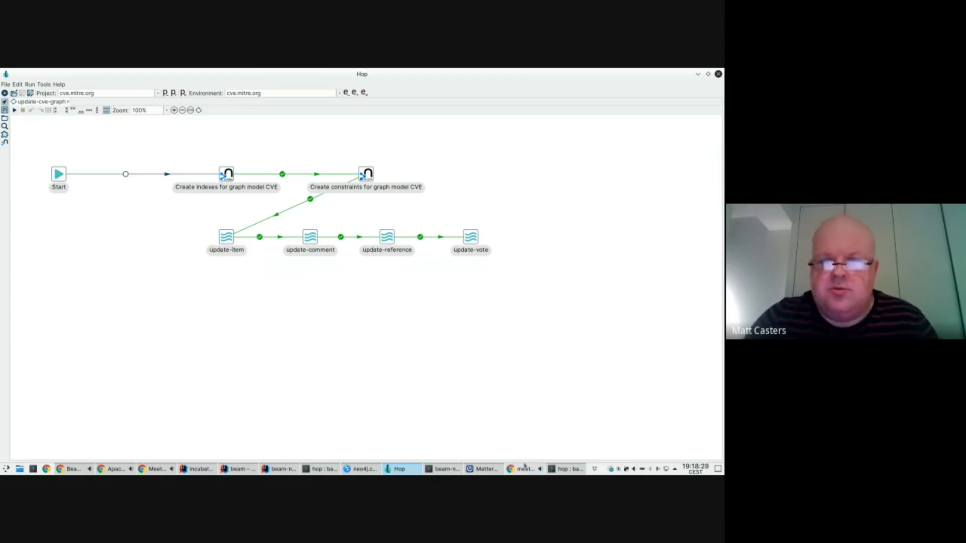
mouse_move(522, 470)
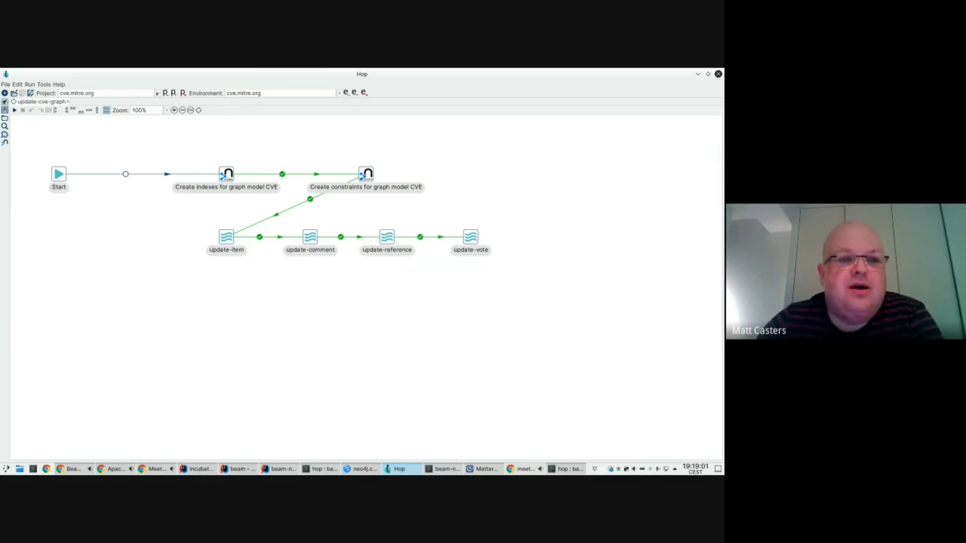
Switch to the hop-delityres project and inspect the settings of the export-to-webshop action in the export workflow
click(157, 93)
click(76, 111)
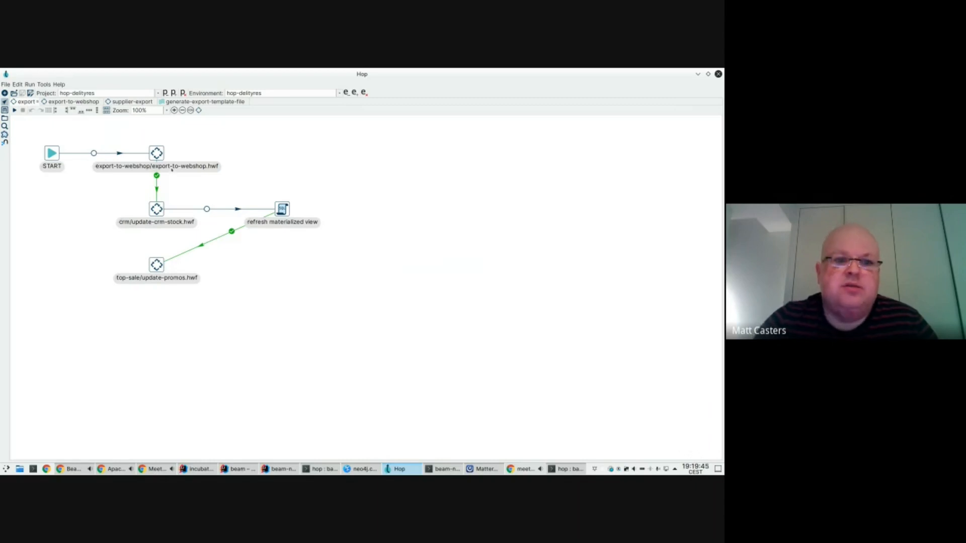
double_click(172, 167)
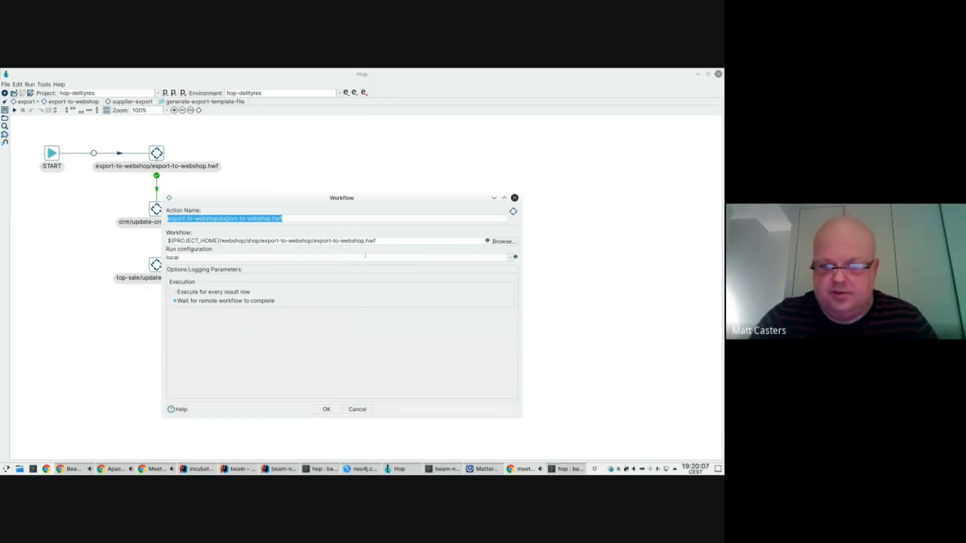
click(358, 409)
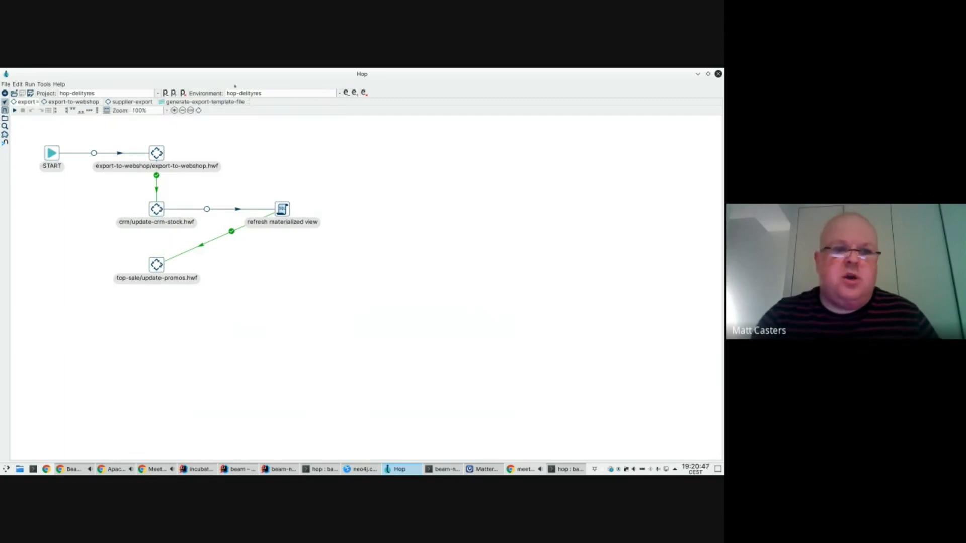
double_click(165, 167)
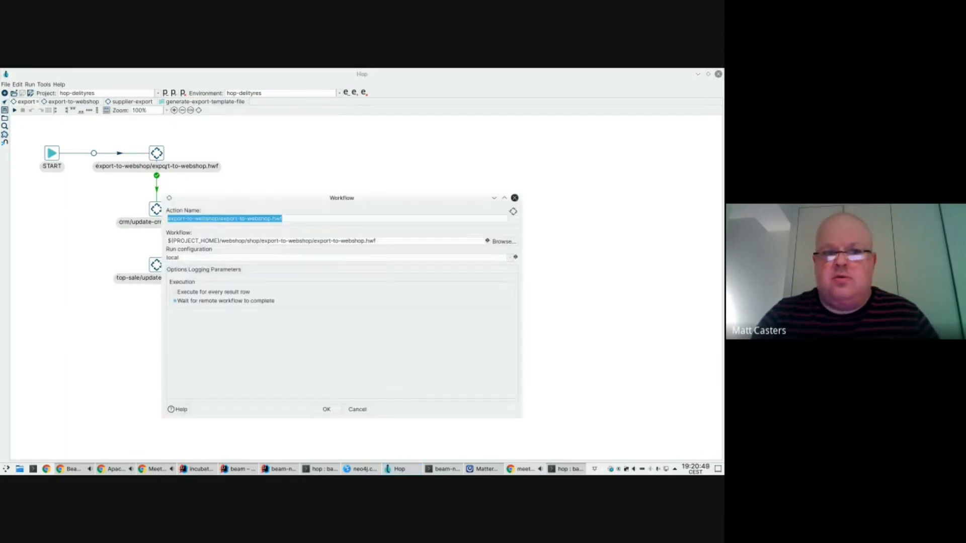
key(Escape)
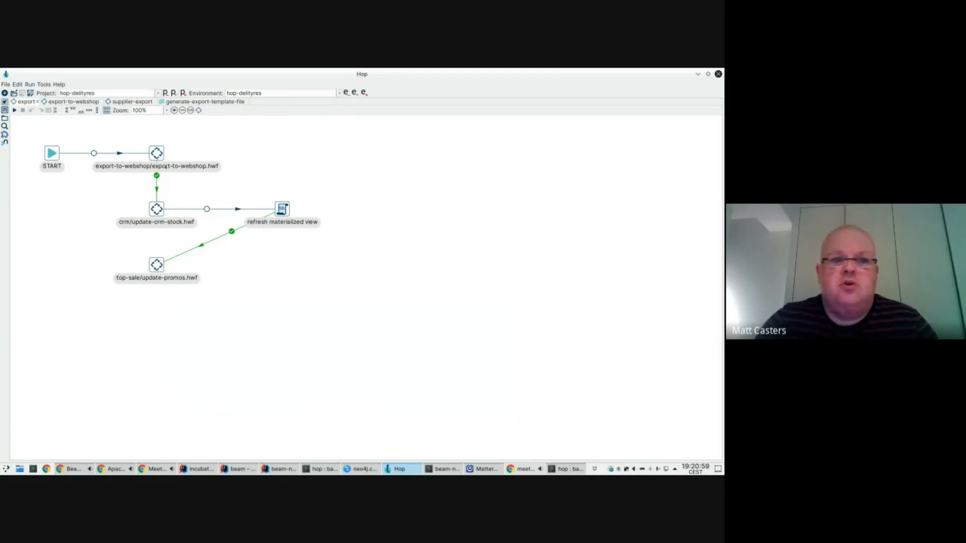
Copy the file name part /export-to-webshop.hwf from the workflow path of the export-to-webshop action and dismiss its settings
double_click(166, 167)
drag(378, 241, 168, 240)
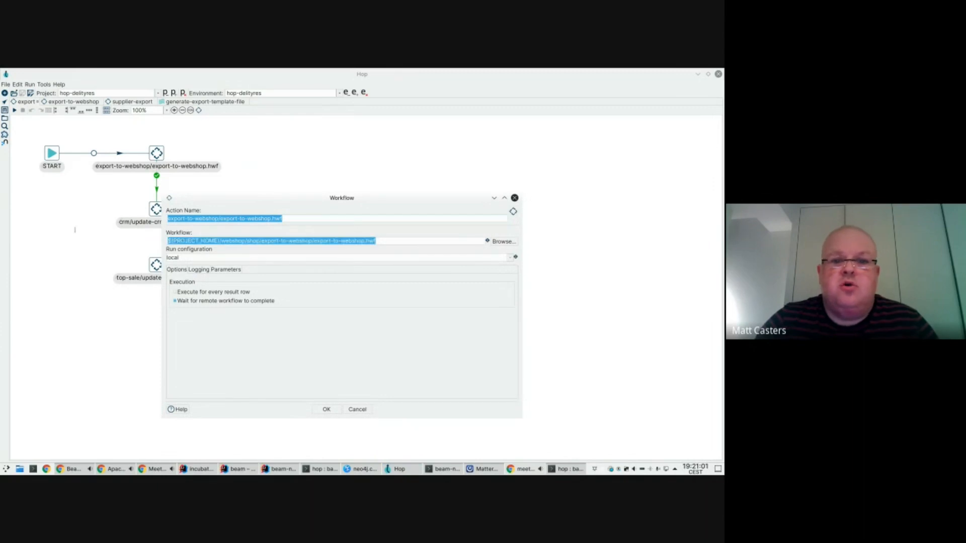
right_click(263, 245)
click(270, 254)
drag(312, 241, 376, 240)
right_click(360, 244)
click(377, 254)
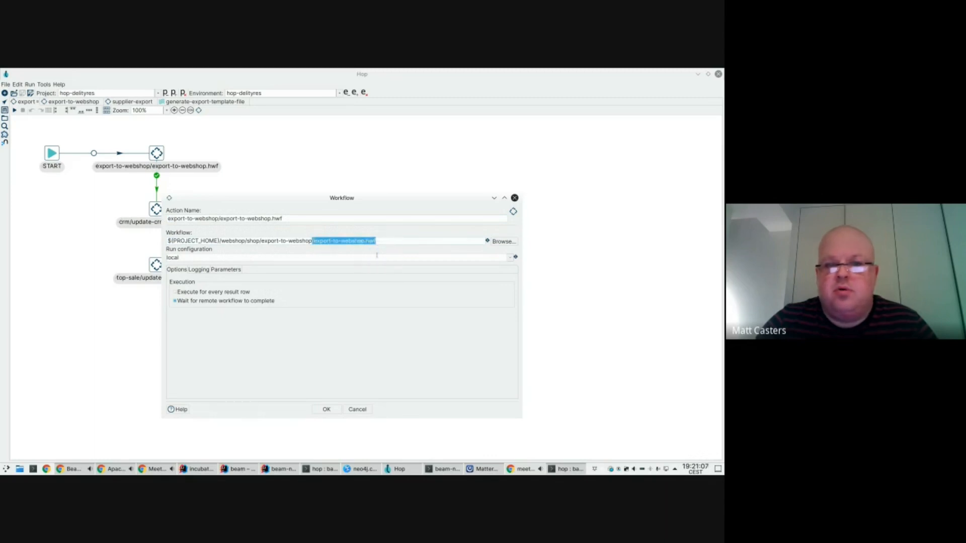
click(358, 409)
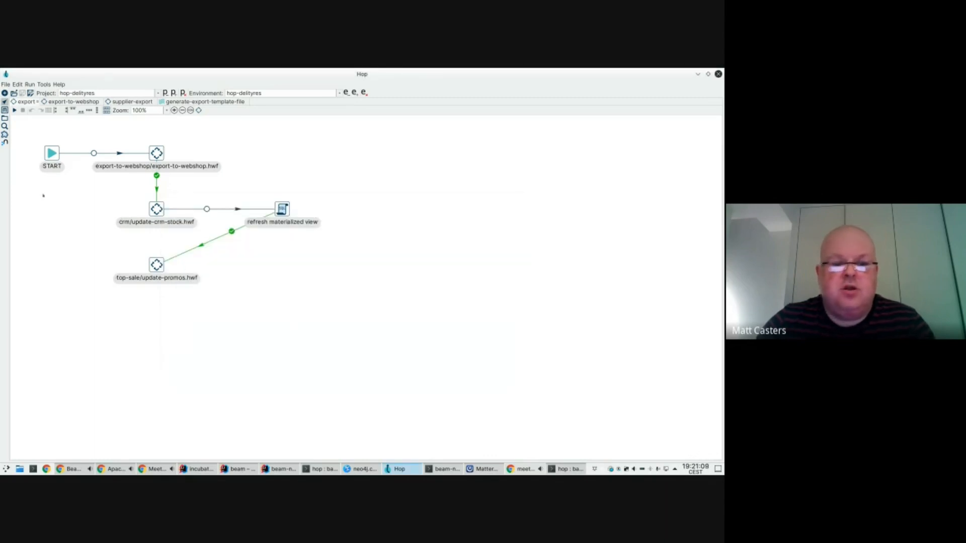
Search the hop-delityres project for the copied workflow file name
key(ctrl+shift+f)
right_click(26, 151)
click(47, 170)
click(22, 161)
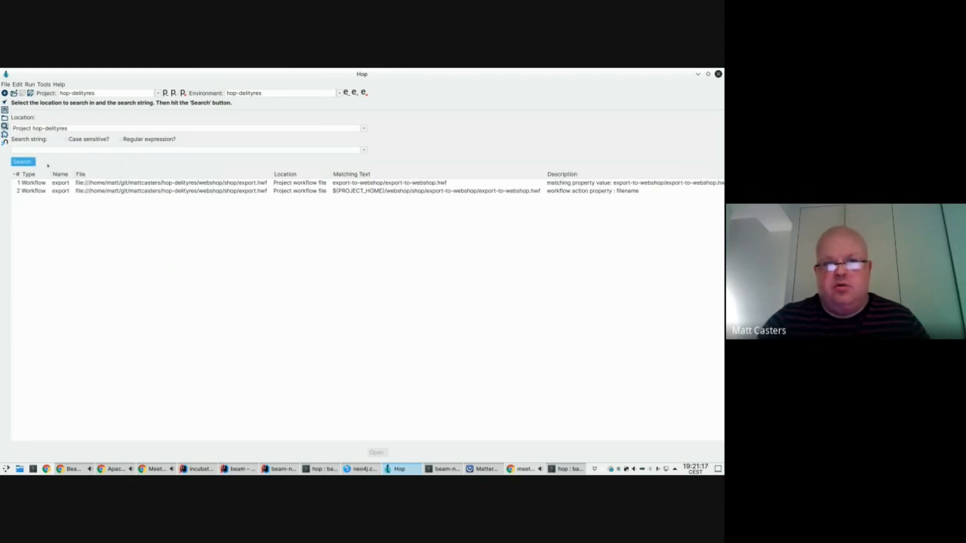
Open the first search match to view the referencing workflow action, dismiss it, and revisit the search results before returning to the workflow
click(394, 183)
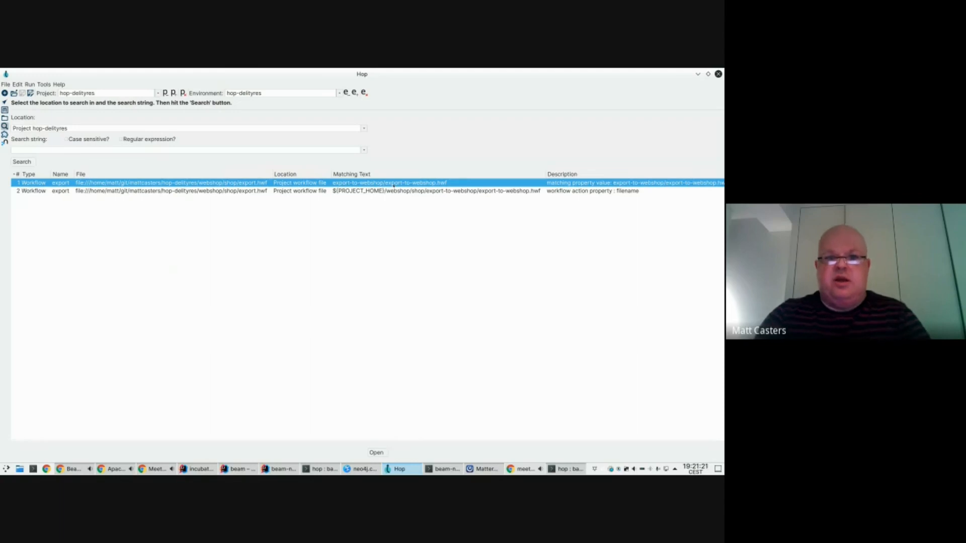
double_click(585, 185)
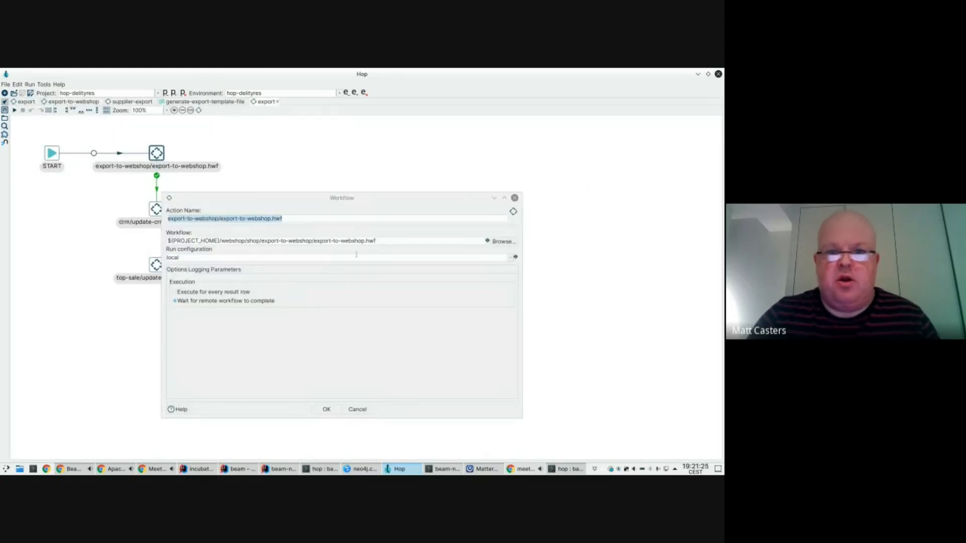
click(357, 409)
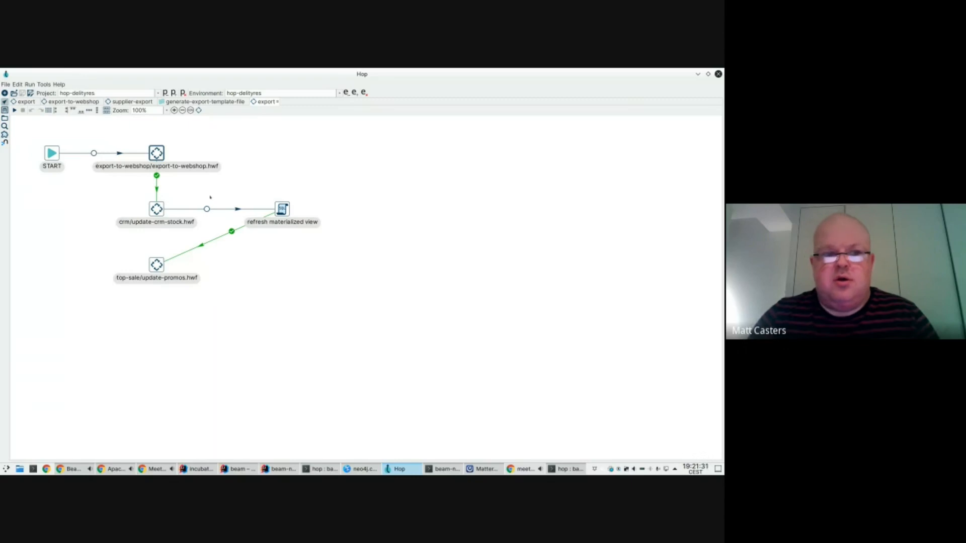
click(5, 126)
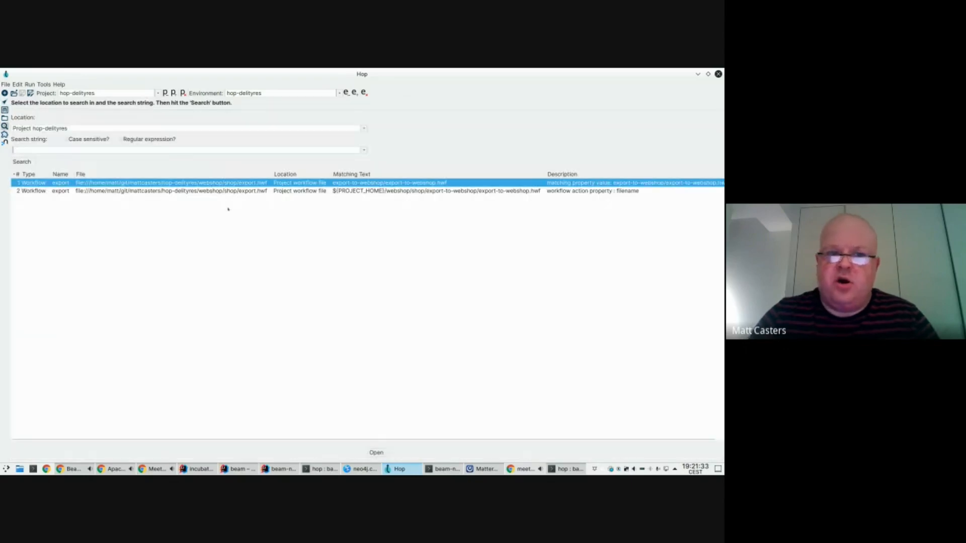
click(4, 102)
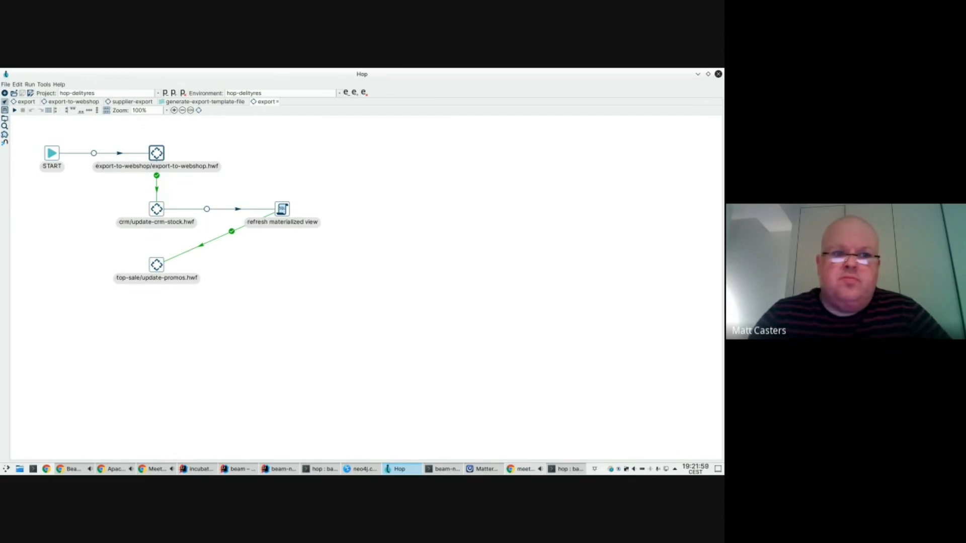
Select daily-backup.sh in the project's scripts folder, and switch to the Konsole terminal with enlarged text
click(4, 118)
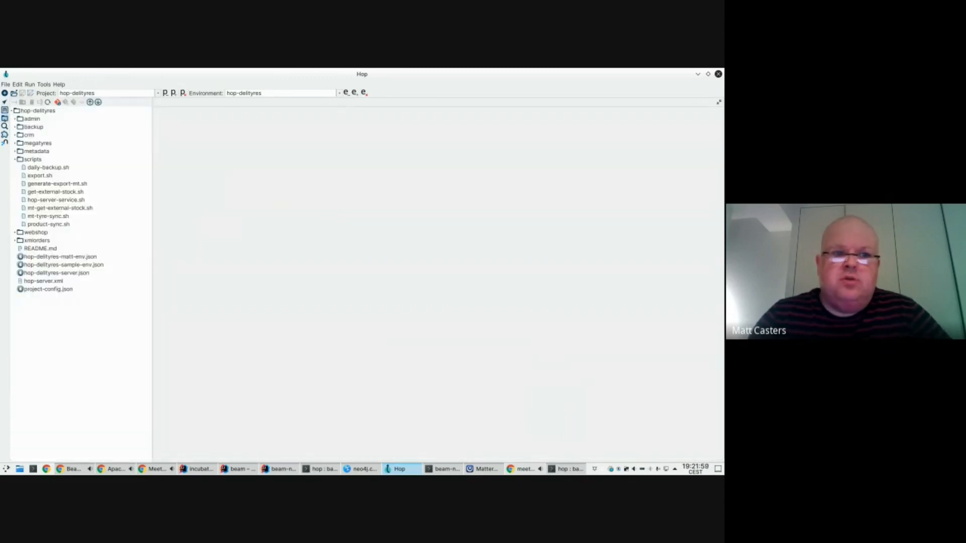
click(50, 169)
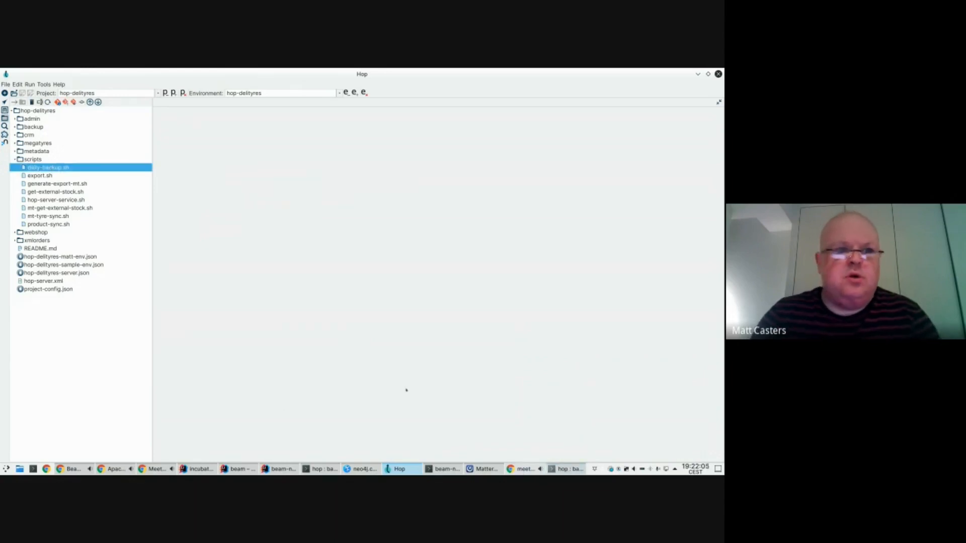
click(560, 470)
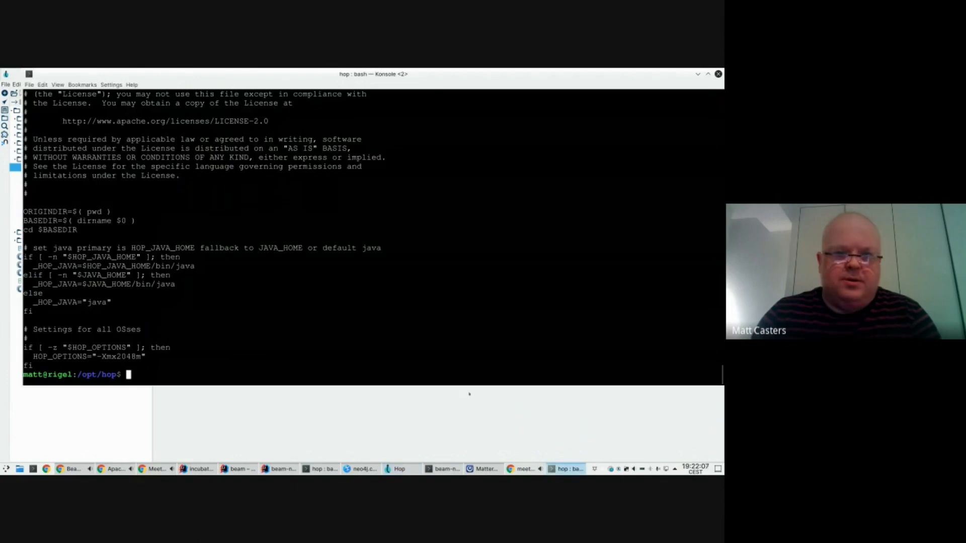
key(ctrl+plus)
key(ctrl+plus)
key(ctrl+plus)
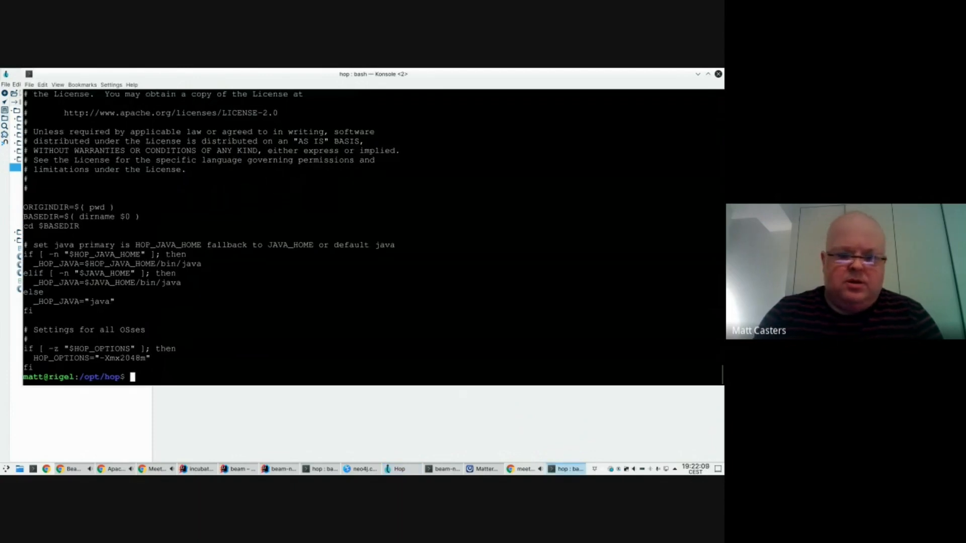
key(ctrl+plus)
key(Return)
key(Return)
key(Return)
key(Return)
Change the terminal's working directory to the scripts folder of the hop-delityres project under git in the home directory
text(cd /)
key(BackSpace)
key(Return)
text(cd git/)
text(hop)
key(BackSpace)
key(BackSpace)
key(BackSpace)
text(mattcasters/)
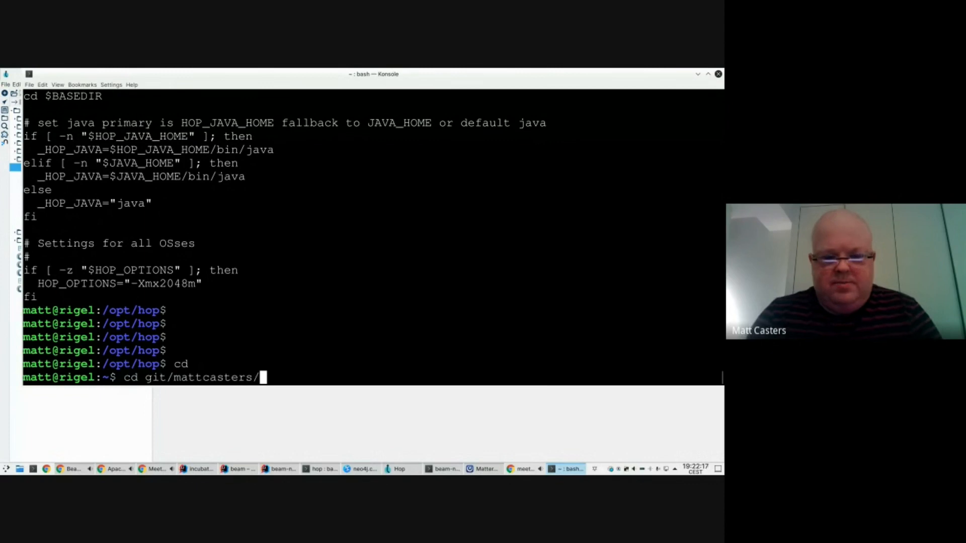
text(hop-de)
key(Tab)
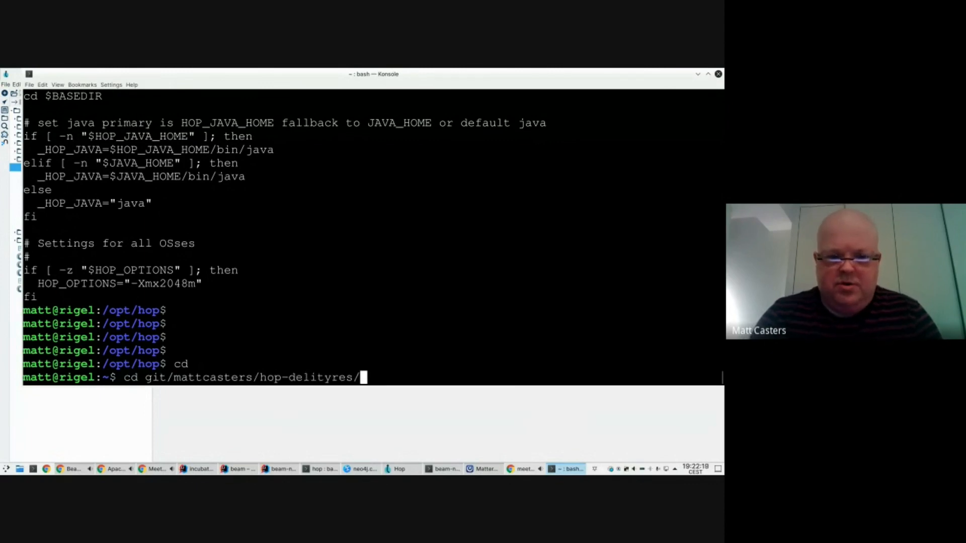
key(Return)
text(cd scripts/)
key(Tab)
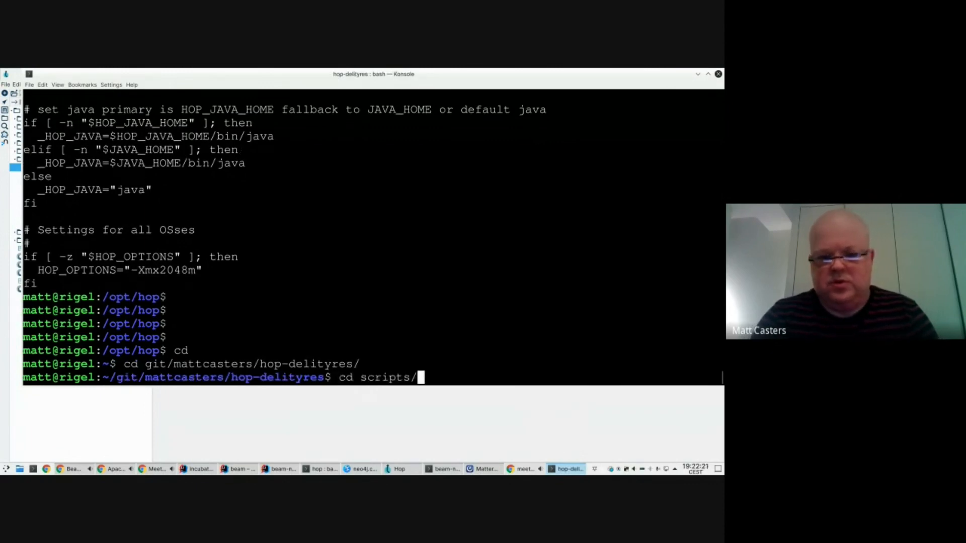
key(Return)
List the files in the scripts directory
text(more)
key(BackSpace)
key(BackSpace)
key(BackSpace)
key(BackSpace)
key(BackSpace)
text(ls)
key(Return)
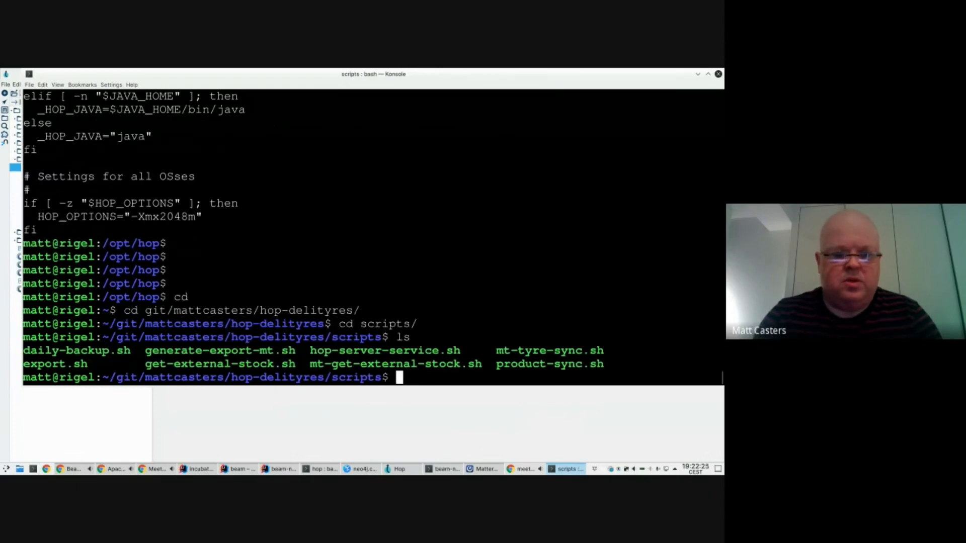
Display daily-backup.sh with more and highlight the daily-backup.hwf workflow name, the daily-backup.log name and the /files/logs/ folder
text(more )
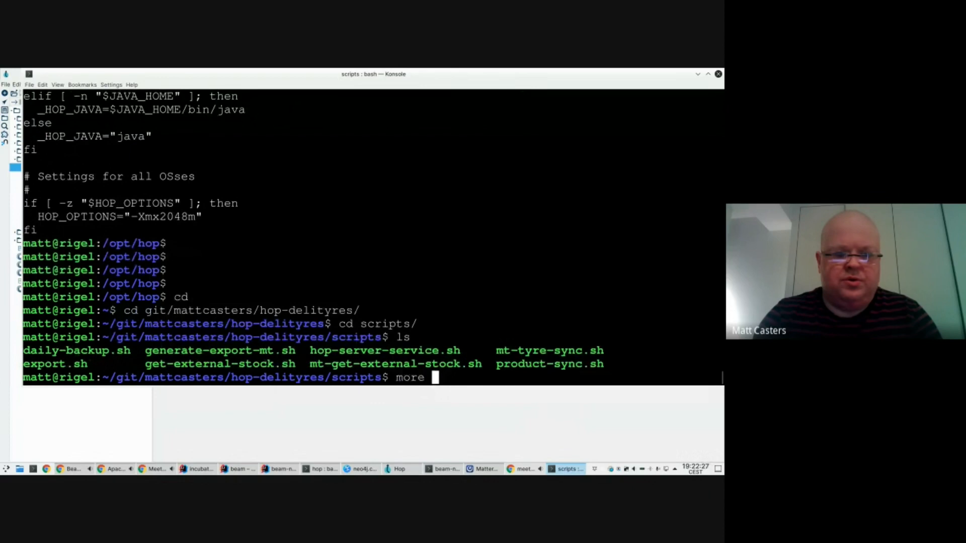
text(dail)
key(Tab)
key(Return)
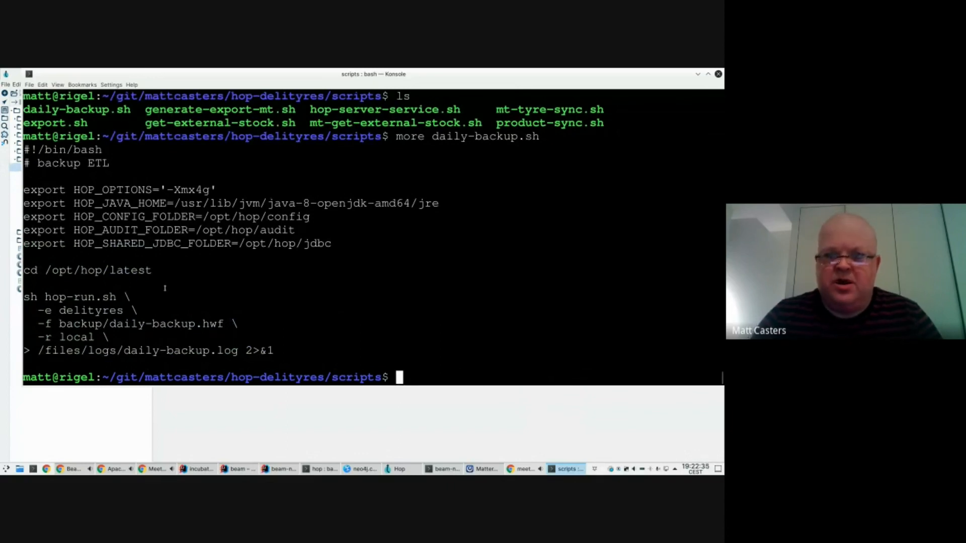
drag(109, 324, 226, 325)
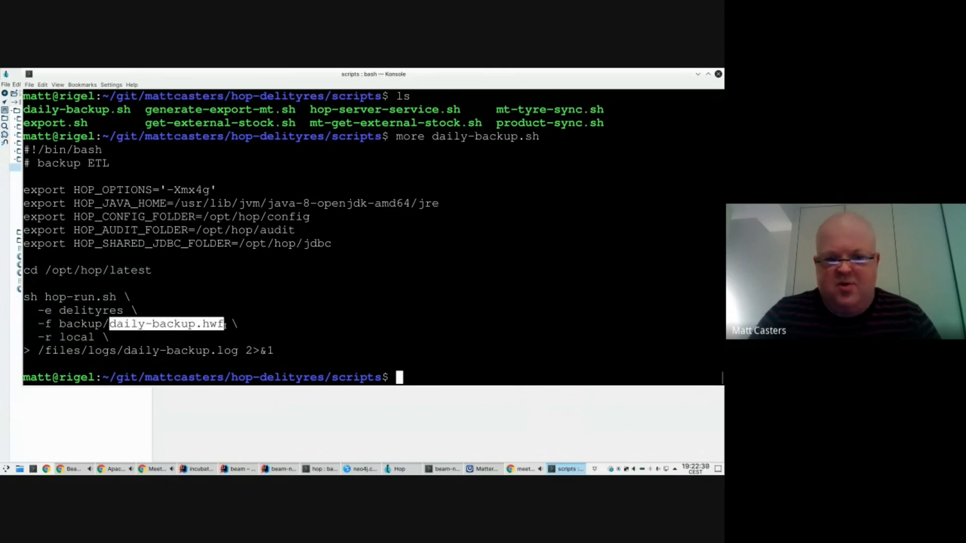
drag(125, 351, 238, 350)
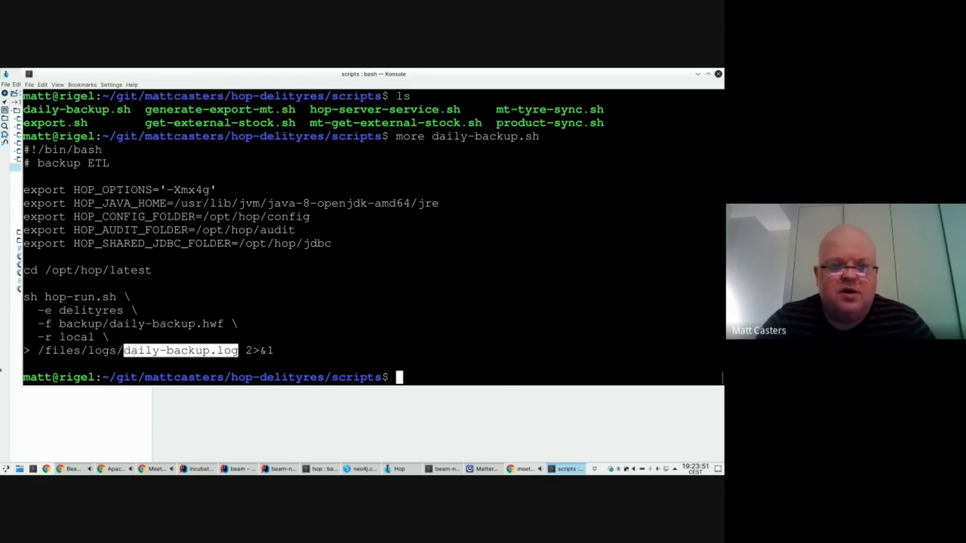
drag(40, 350, 195, 351)
click(91, 350)
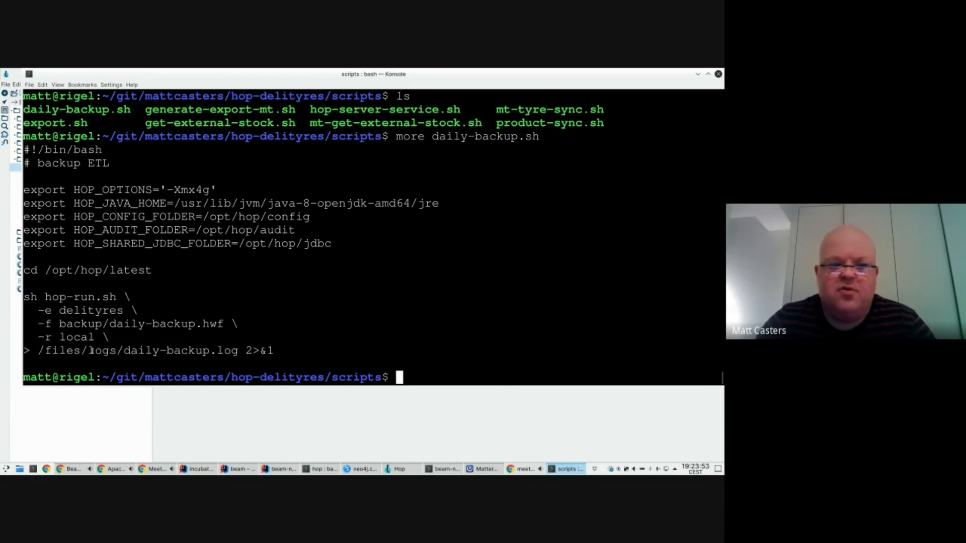
drag(40, 351, 123, 350)
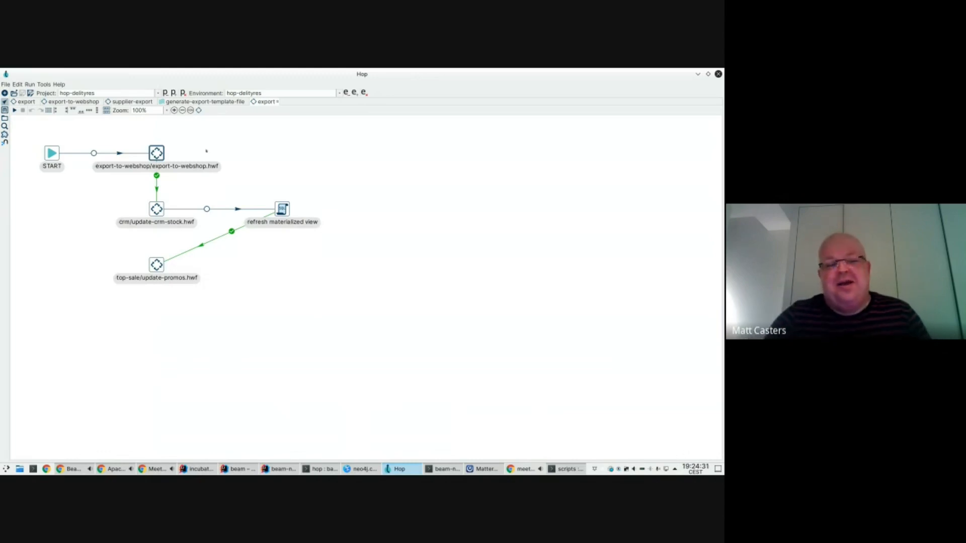
Add an Abort workflow action to the export workflow and stack refresh materialized view and top-sale/update-promos.hwf below crm/update-crm-stock.hwf
drag(283, 210, 214, 238)
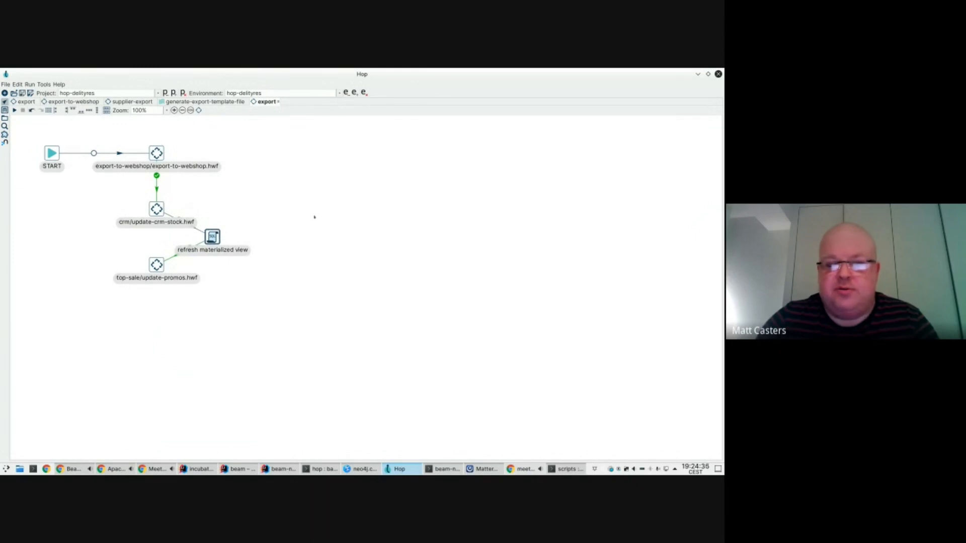
click(314, 216)
text(Abort)
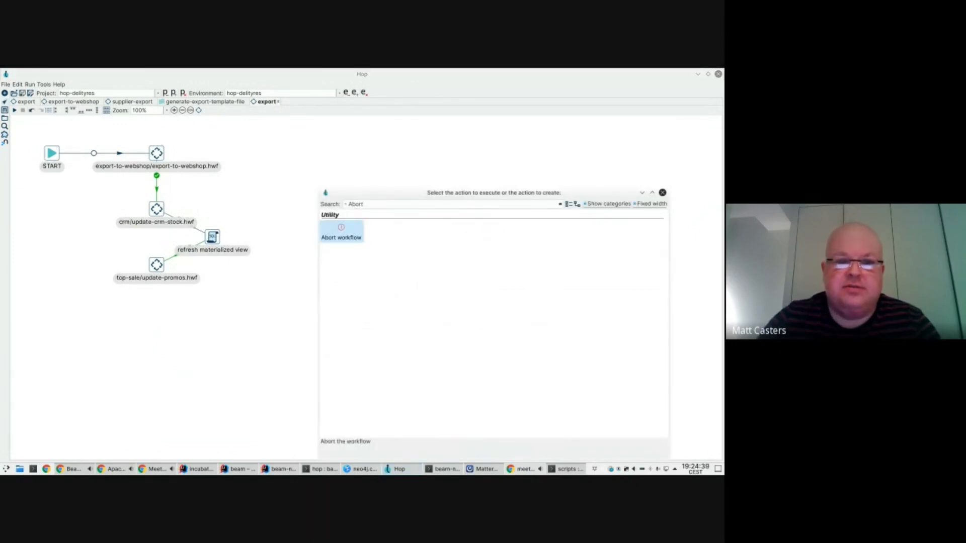
key(Return)
drag(156, 265, 157, 320)
drag(212, 237, 163, 264)
Connect the three workflow actions and refresh materialized view to Abort workflow with failure hops, and make the hop into refresh materialized view follow on success
drag(156, 152, 324, 230)
drag(157, 208, 323, 230)
drag(184, 261, 323, 231)
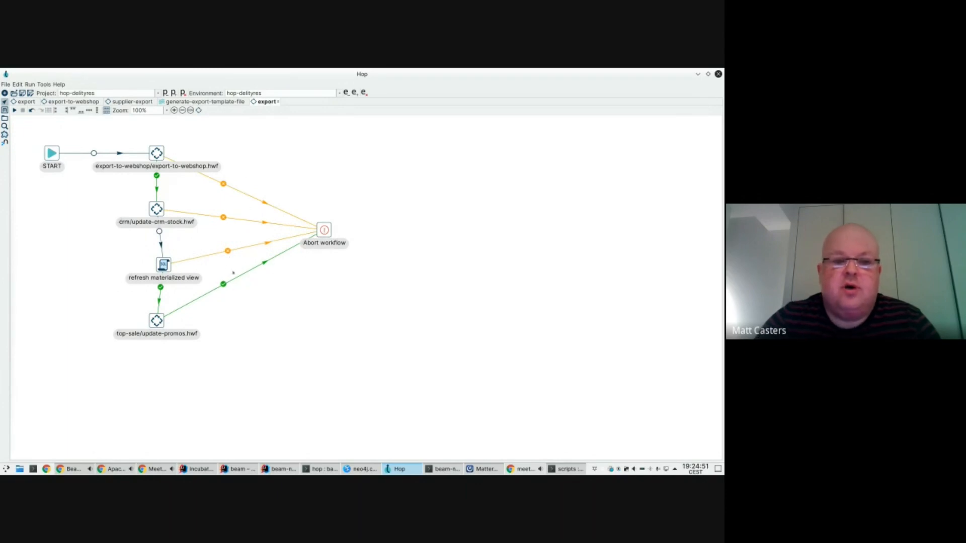
click(222, 285)
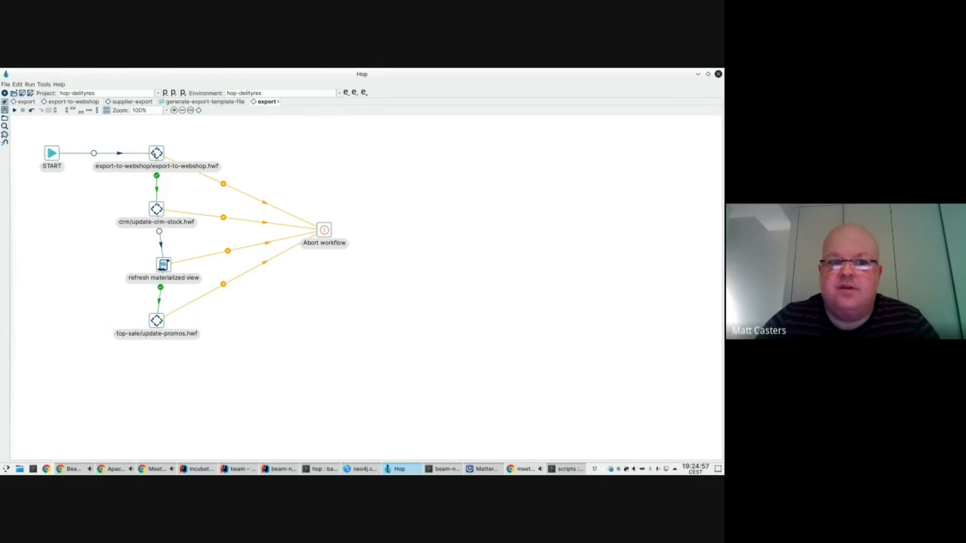
click(159, 231)
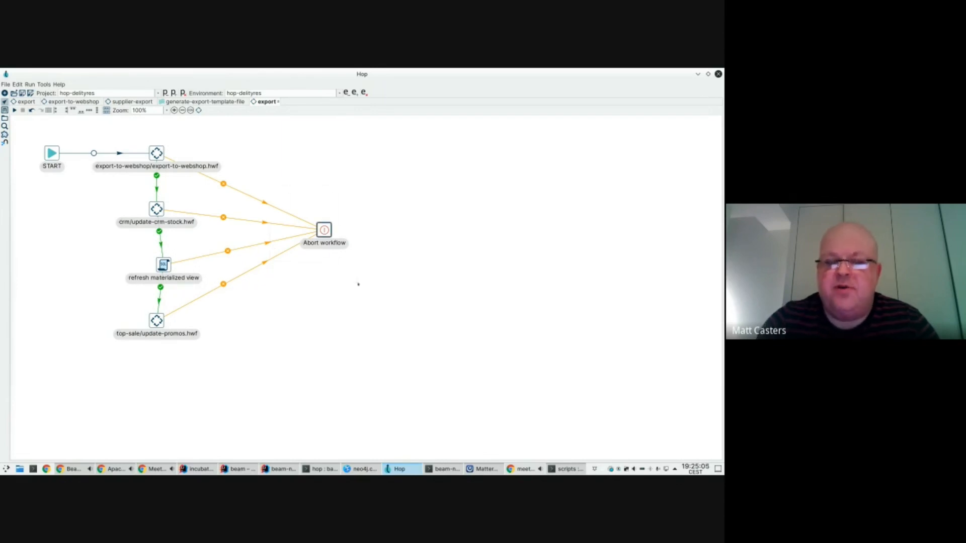
Delete the Abort workflow action, reposition refresh materialized view and top-sale/update-promos.hwf more compactly, and save the export workflow
key(Delete)
drag(160, 271, 244, 270)
drag(164, 322, 166, 295)
drag(244, 276, 199, 251)
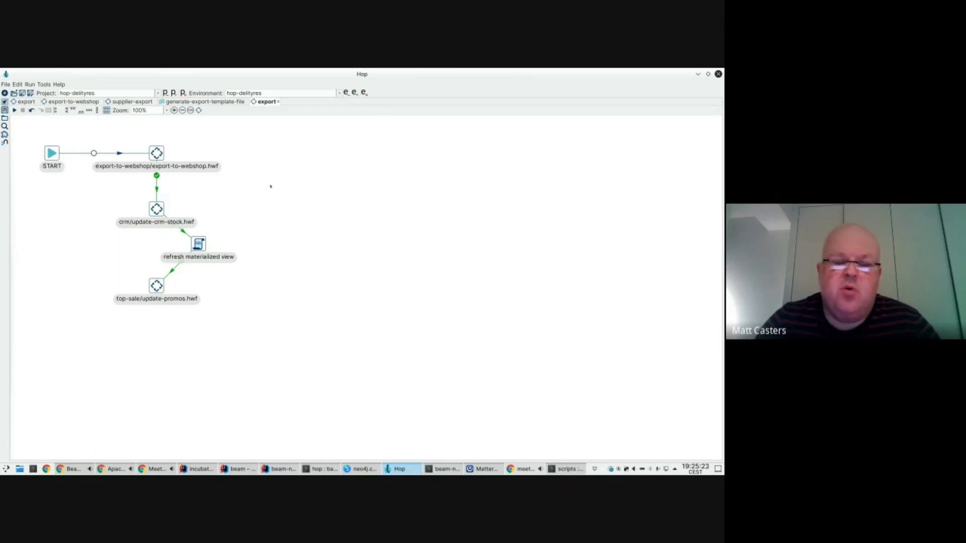
key(ctrl+s)
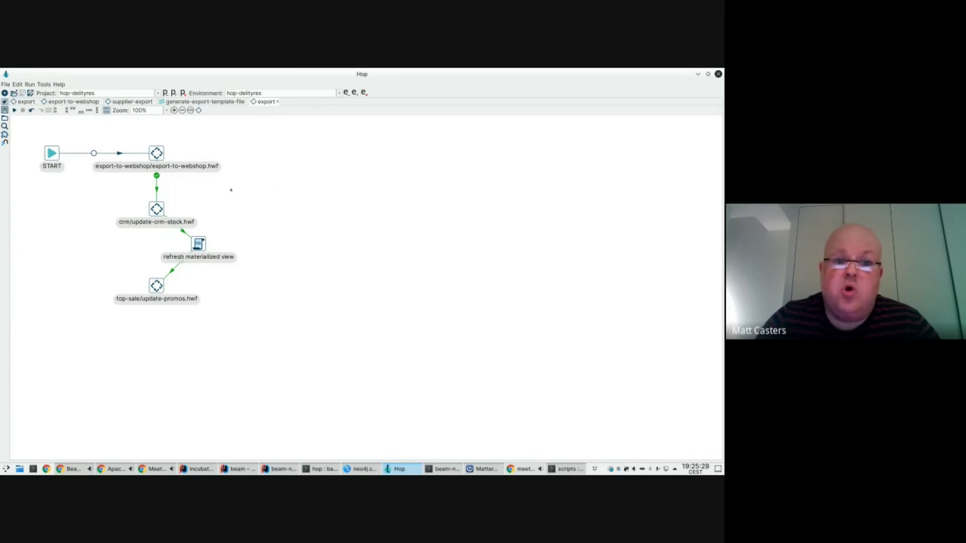
Copy the export workflow as a workflow action and paste it into a new workflow, connected after Start
click(330, 171)
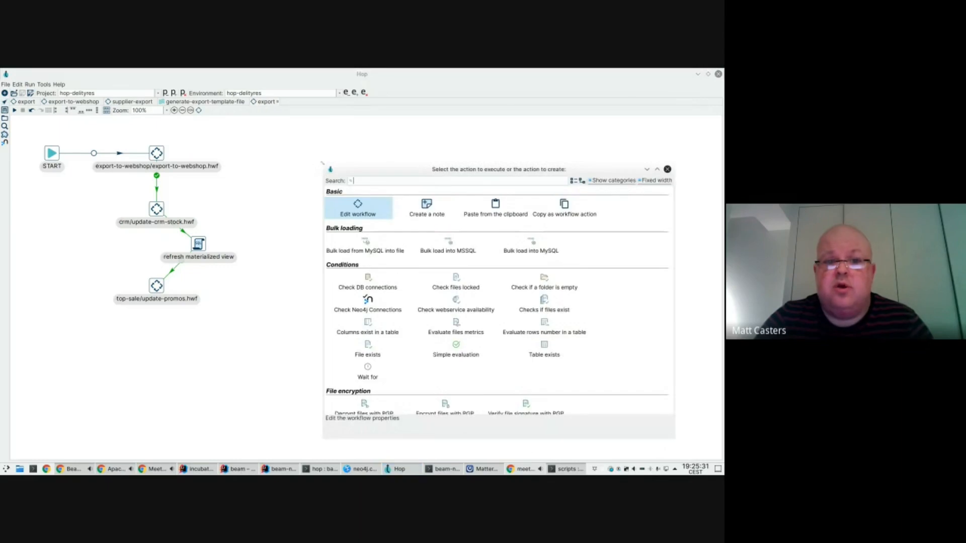
click(578, 211)
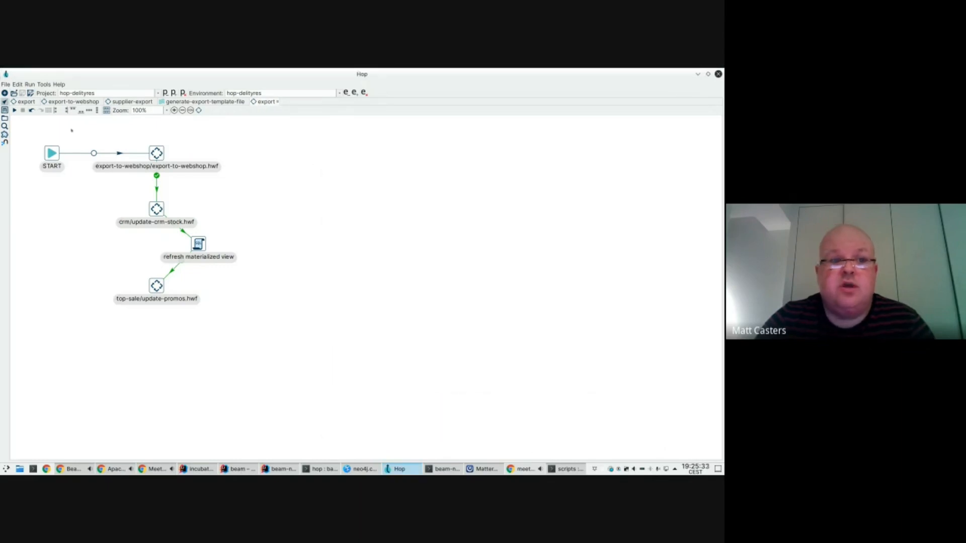
key(ctrl+n)
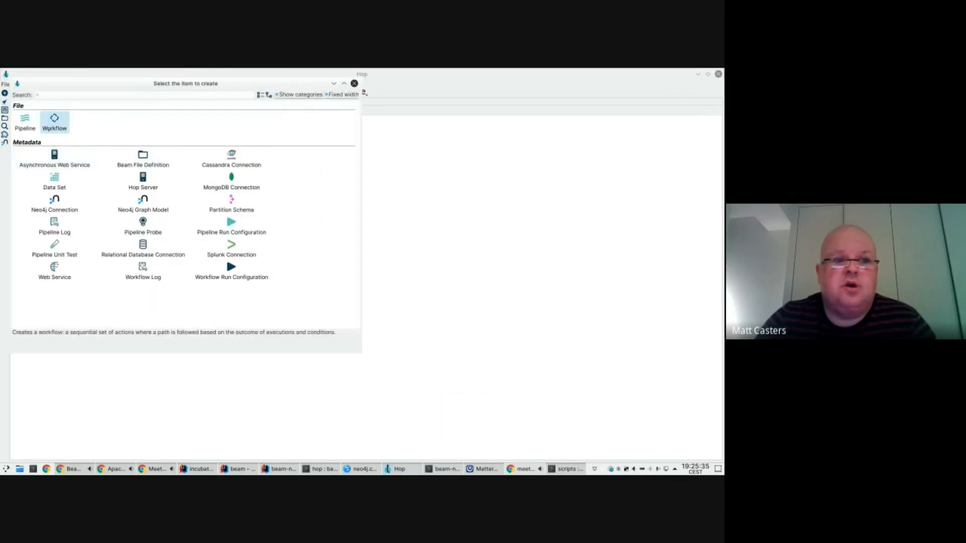
click(53, 120)
drag(32, 139, 100, 167)
key(ctrl+v)
drag(177, 188, 191, 167)
drag(101, 167, 191, 167)
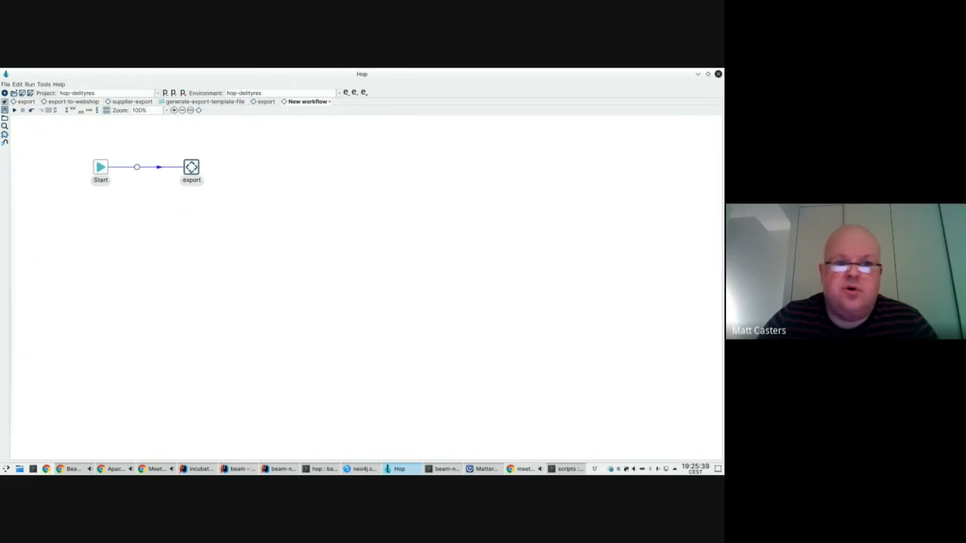
Add a Mail action to the new workflow and connect it after the export action
click(277, 168)
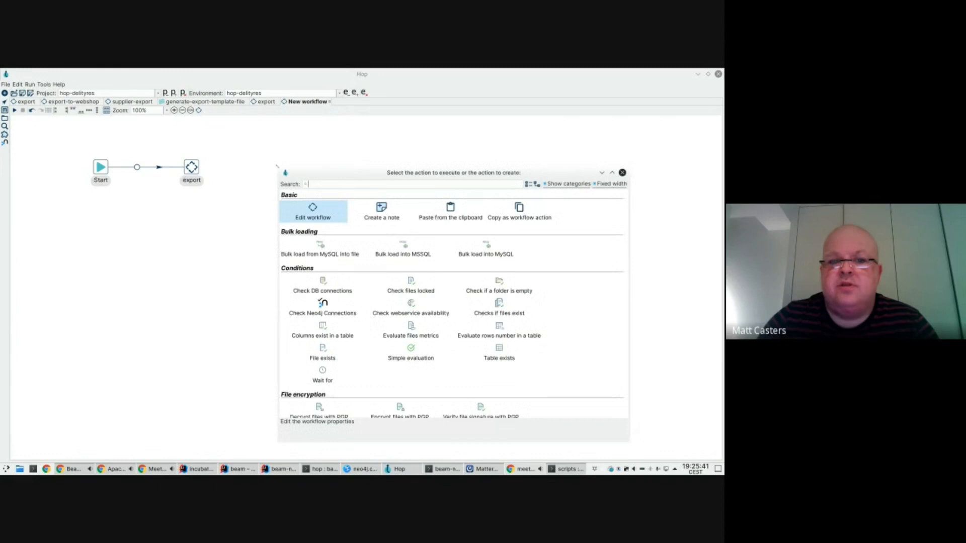
text(mail)
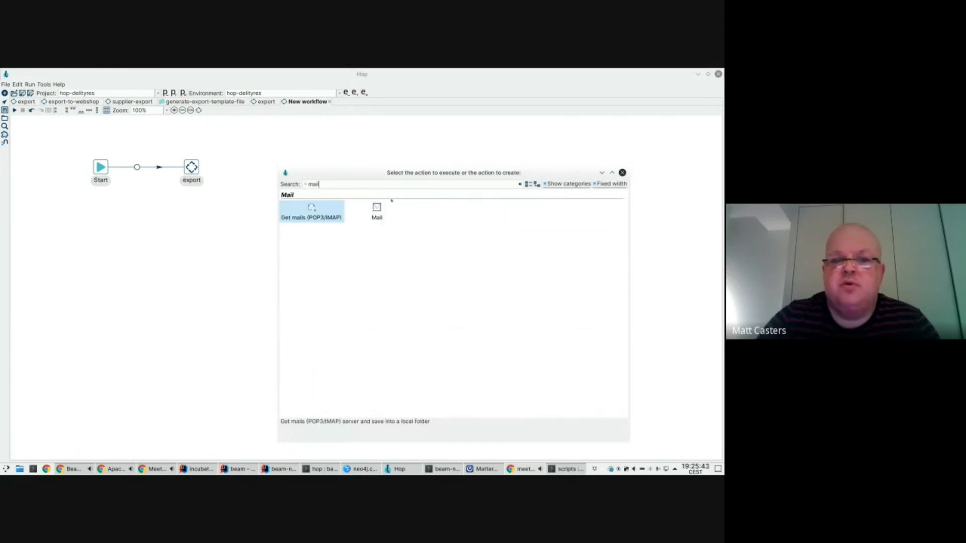
double_click(377, 209)
drag(192, 167, 283, 167)
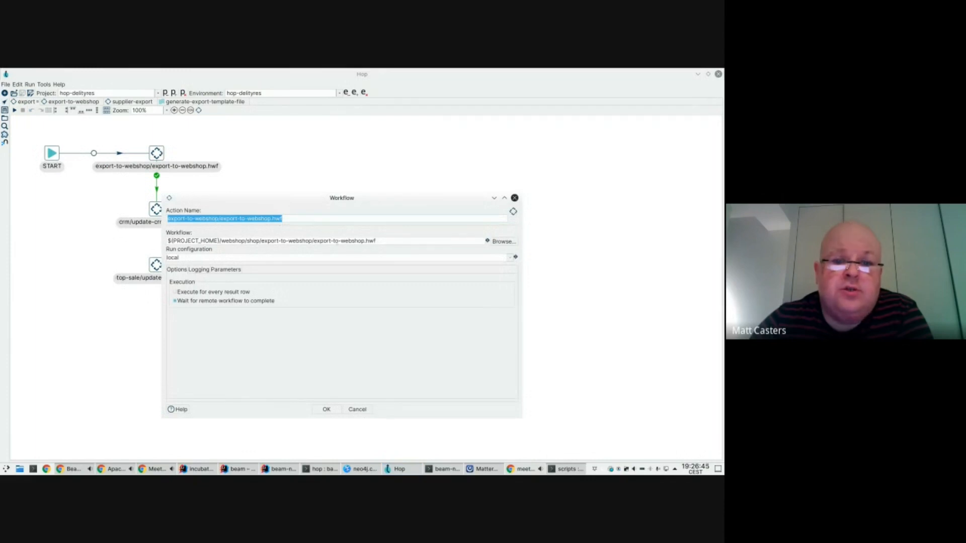
Try reselecting export-to-webshop.hwf in the first workflow action's settings and renaming the action to match the filename, cancelling the changes
click(513, 243)
double_click(171, 165)
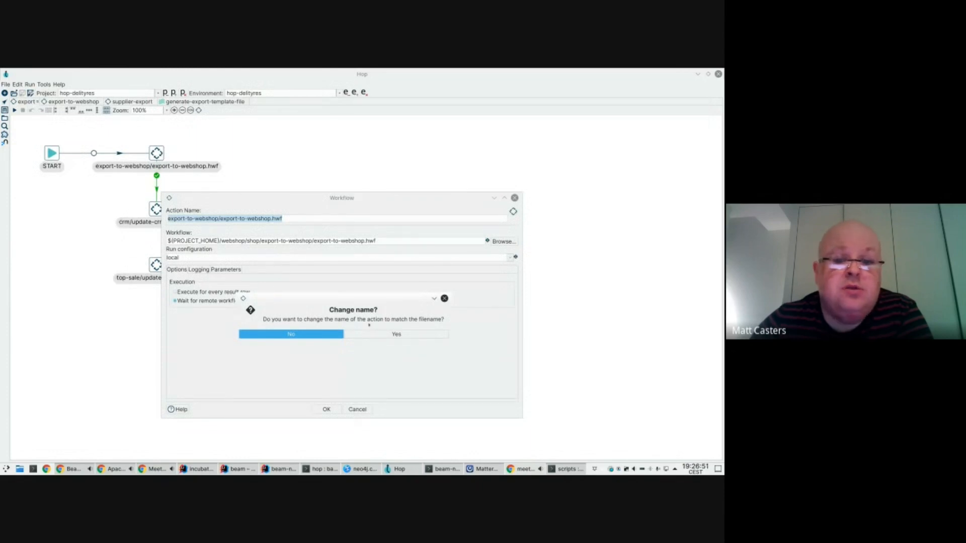
click(397, 334)
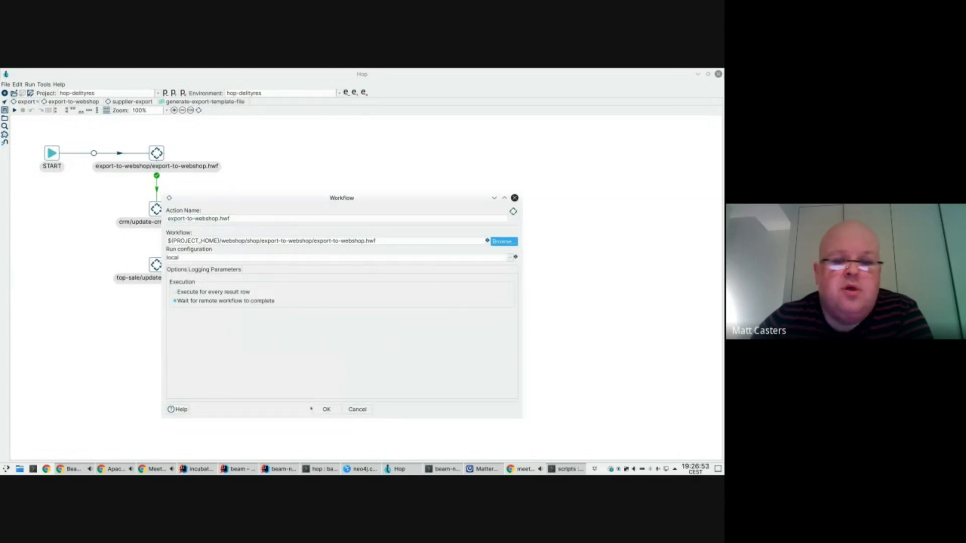
click(357, 409)
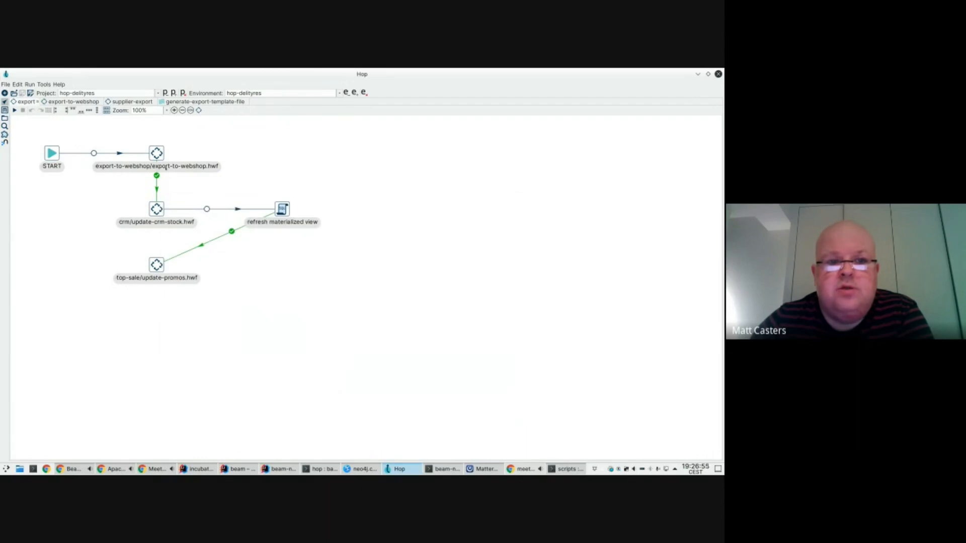
Switch to the cve.mitre.org project and open the update-item pipeline from the update-cve-graph workflow
click(157, 93)
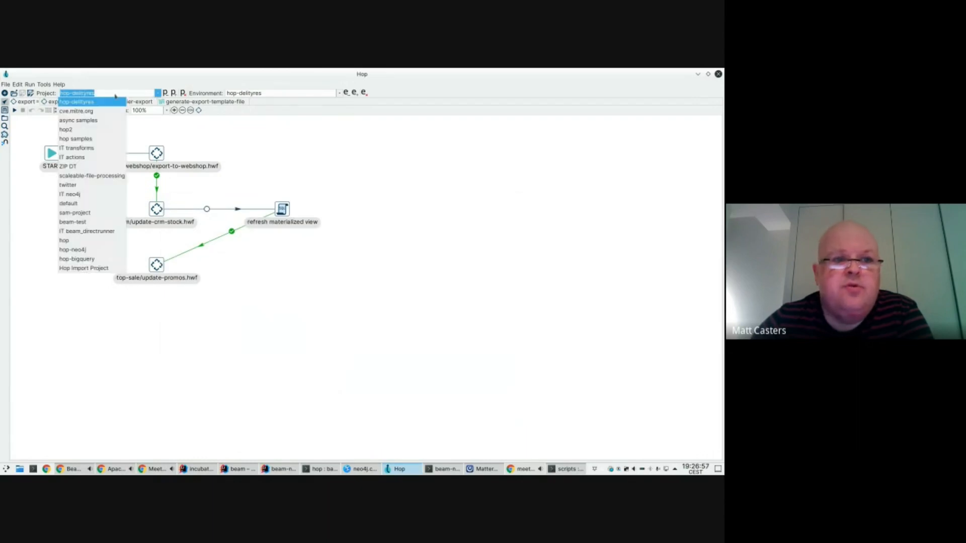
click(94, 112)
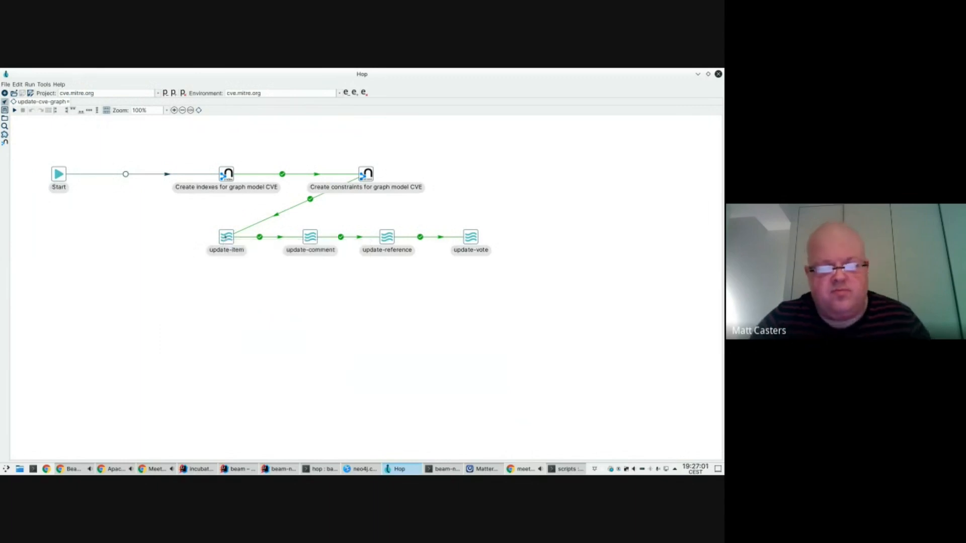
key(z)
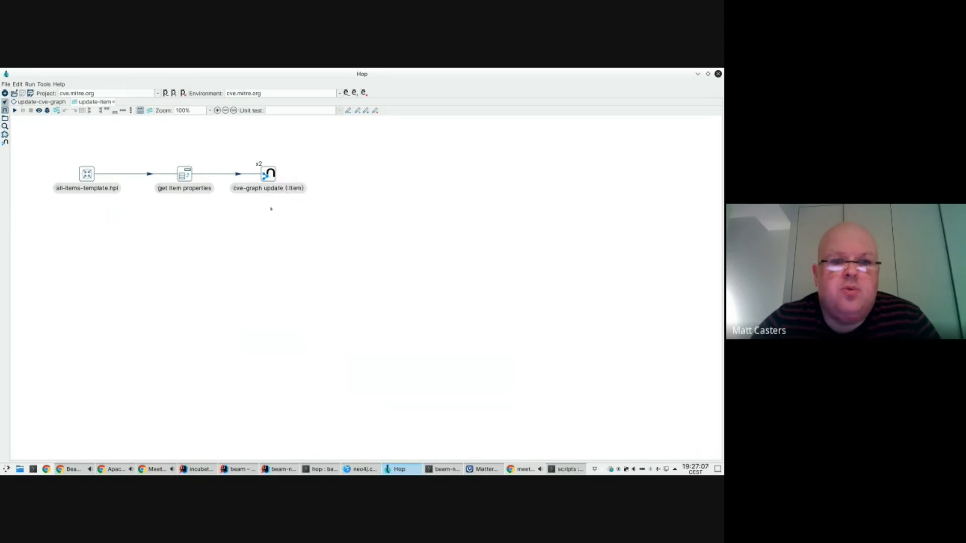
Add a Neo4j Graph Output transform below cve-graph update (:Item) in the update-item pipeline
click(269, 216)
text(Graph)
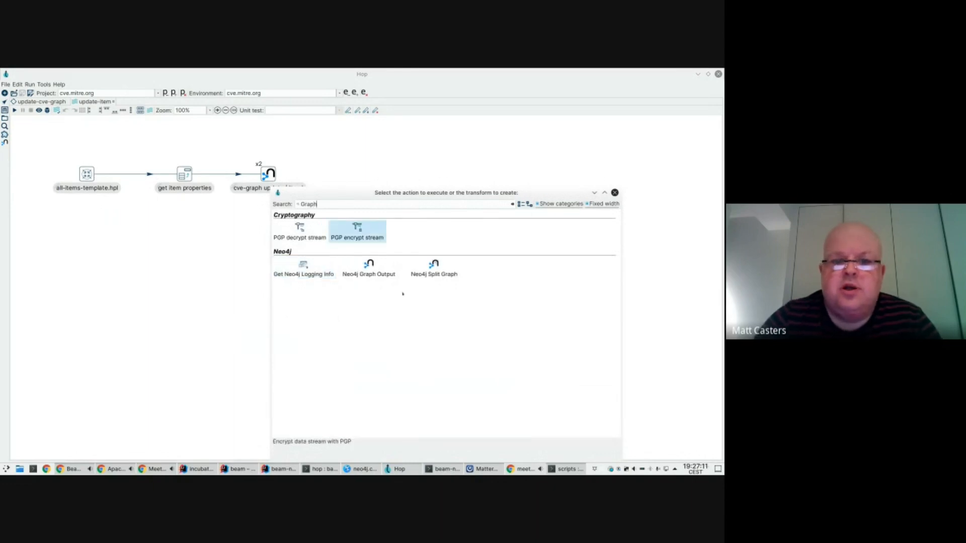
click(369, 267)
drag(284, 220, 276, 219)
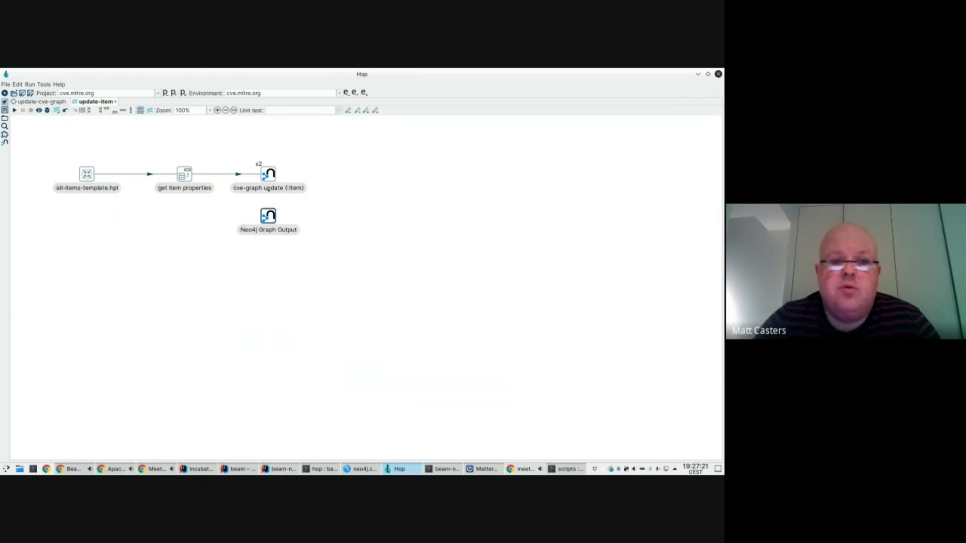
Delete the Neo4j Graph Output transform, and shift get item properties slightly toward all-items-template.hpl, saving the update-item pipeline
key(Delete)
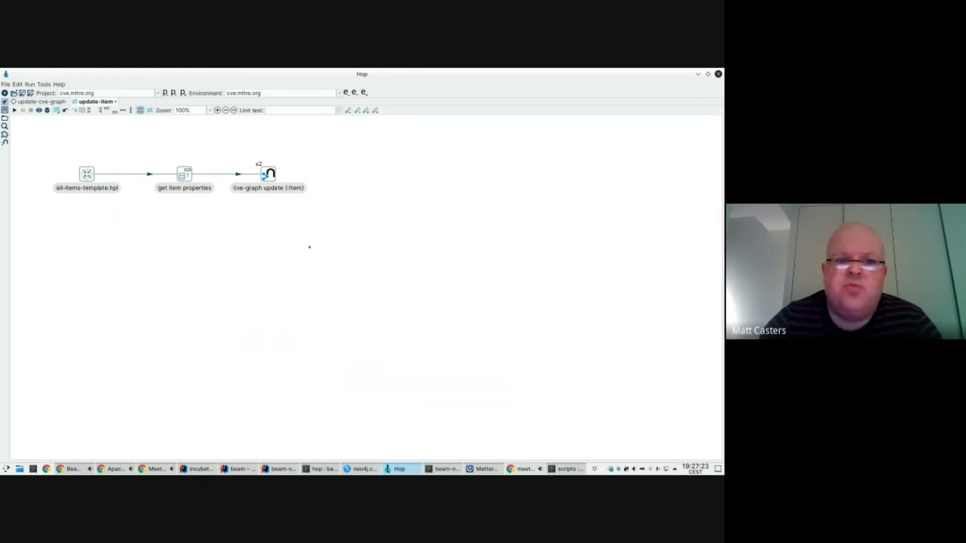
key(ctrl+s)
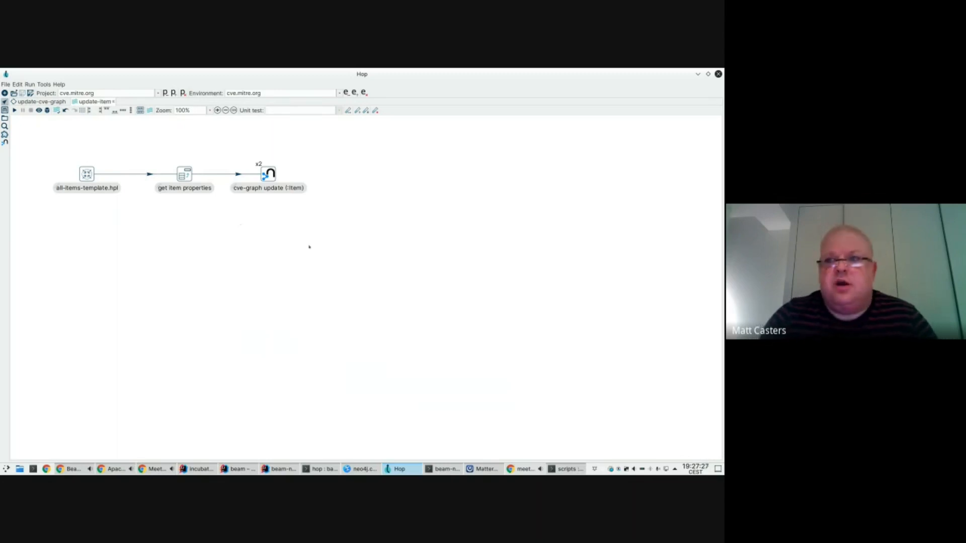
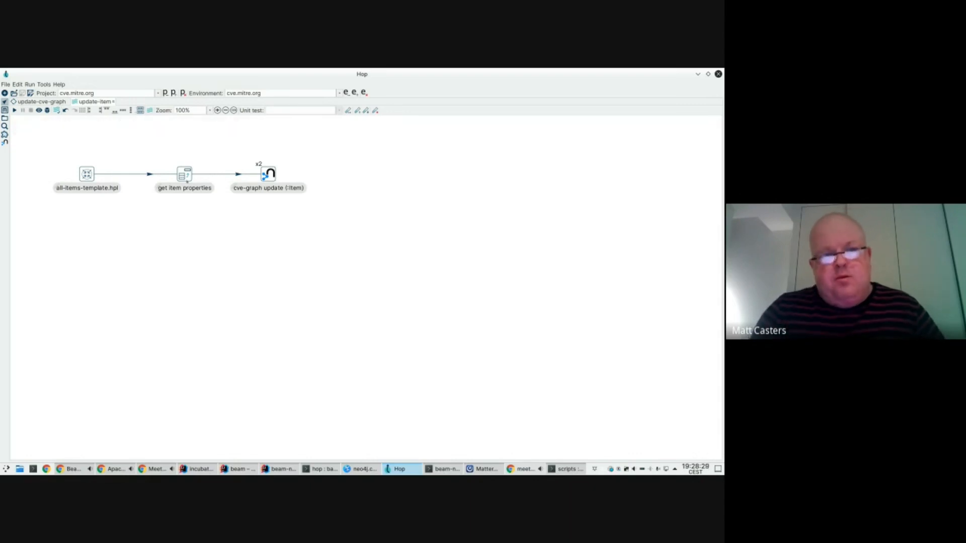
drag(184, 174, 177, 174)
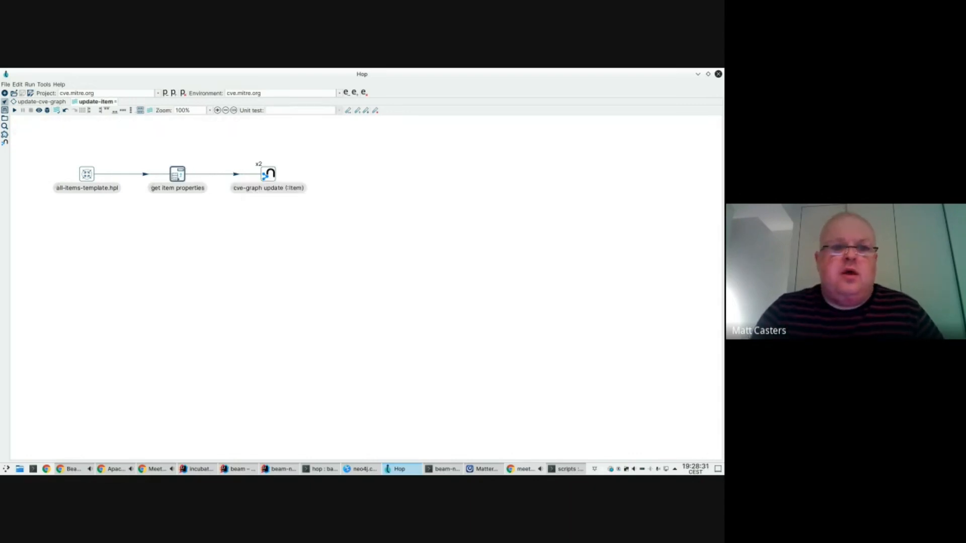
key(ctrl+s)
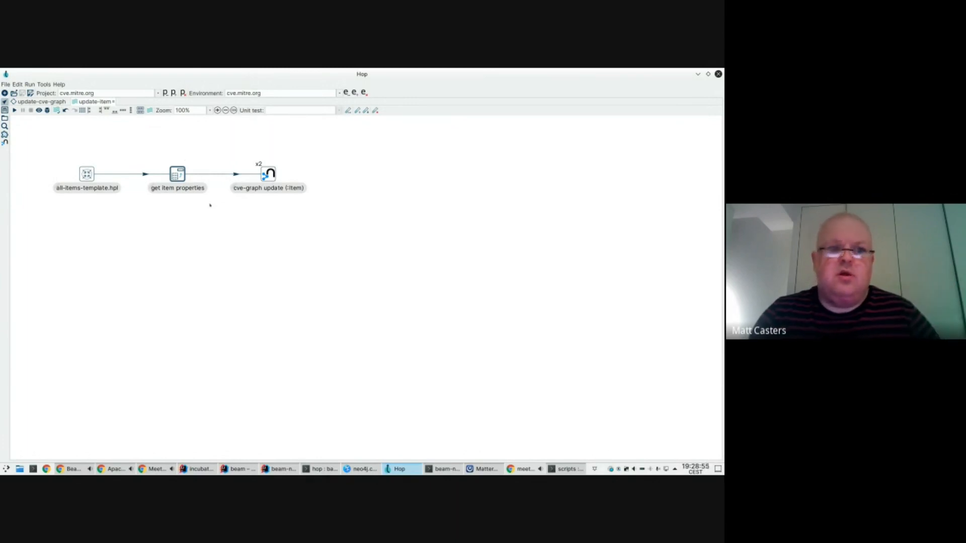
Switch the active project to IT transforms
click(158, 94)
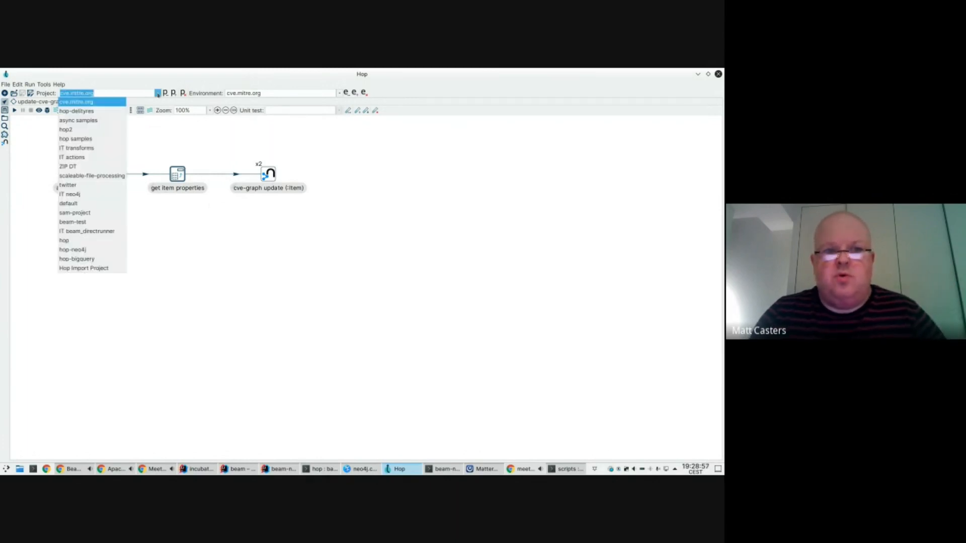
click(79, 148)
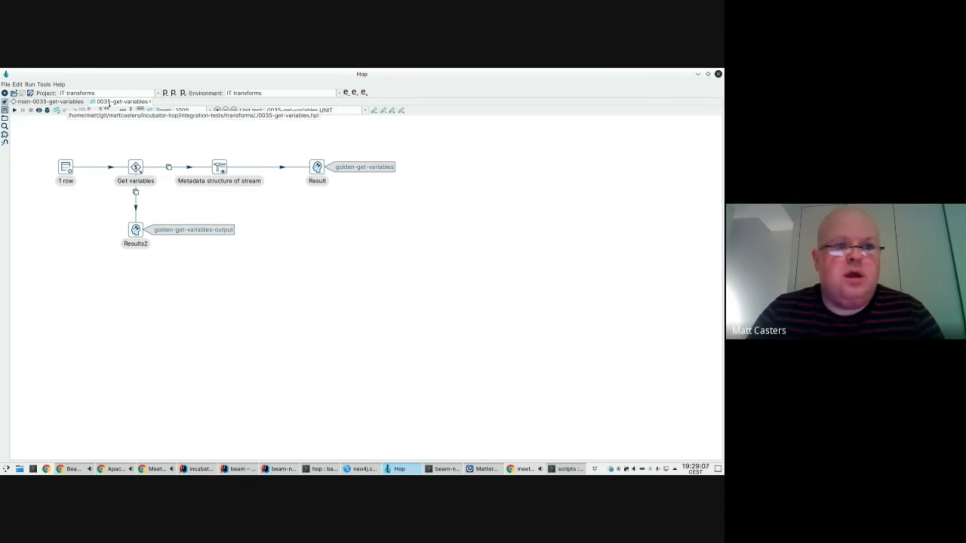
Switch to the Konsole terminal and change from the hop-delityres scripts folder to the sibling project's incubator-hop/integration-tests directory
click(553, 470)
text(cd ..)
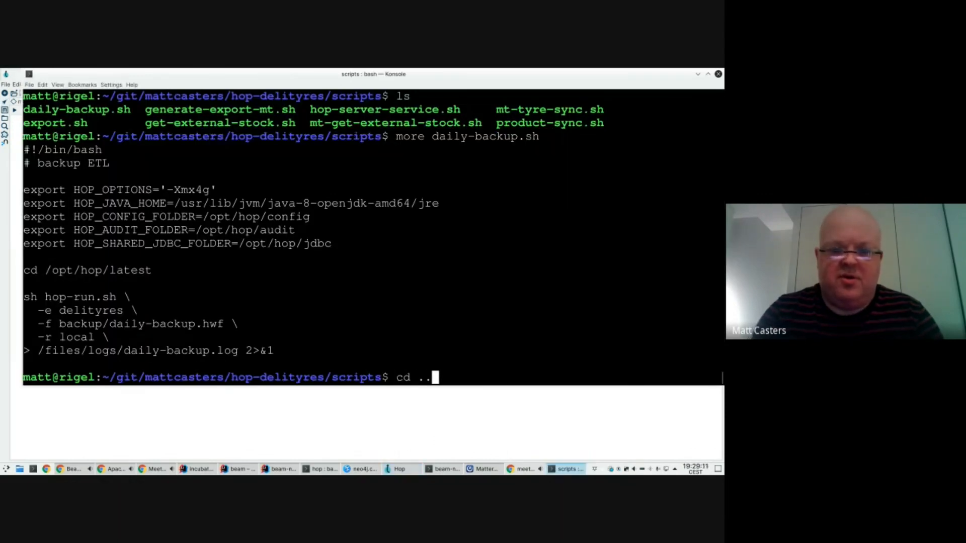
key(Return)
text(cd ..)
key(Return)
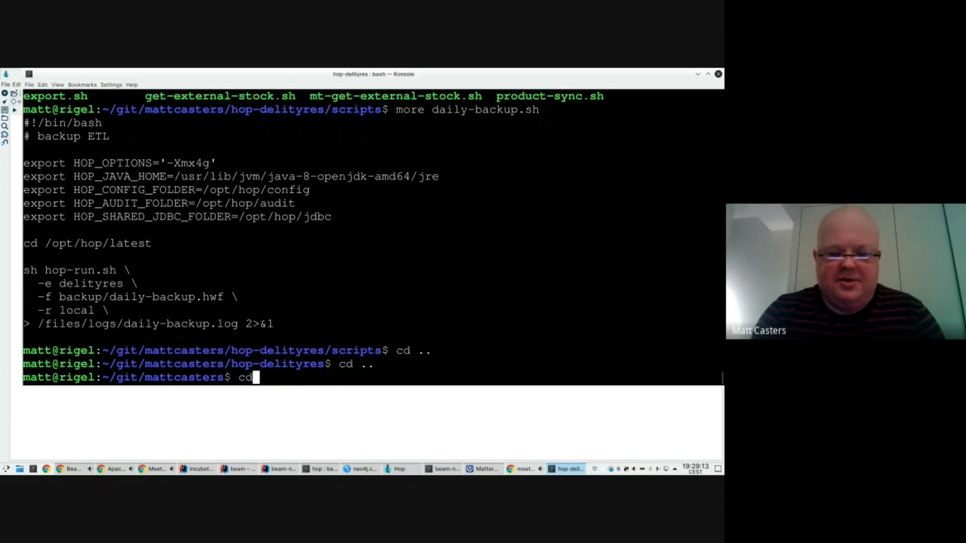
text(cd in)
key(Tab)
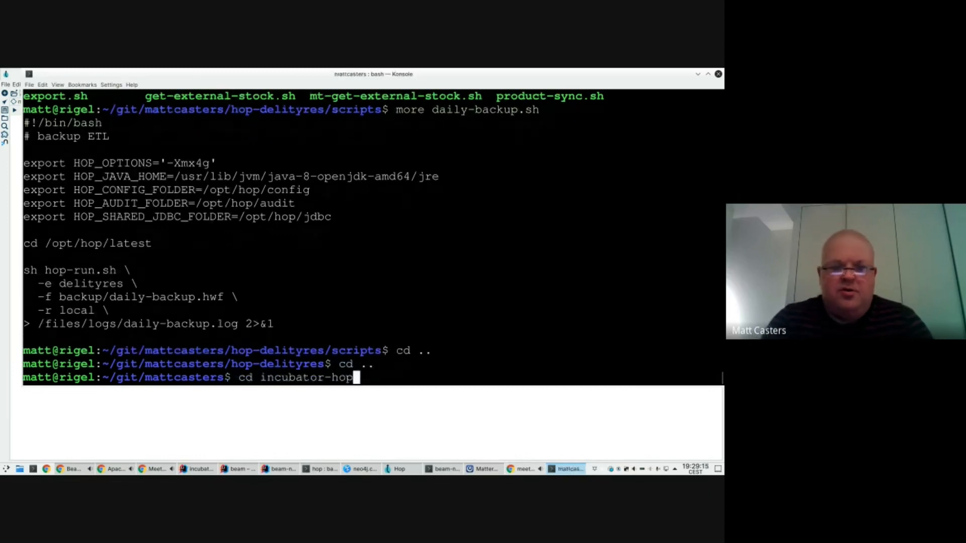
text(/integration-tests/)
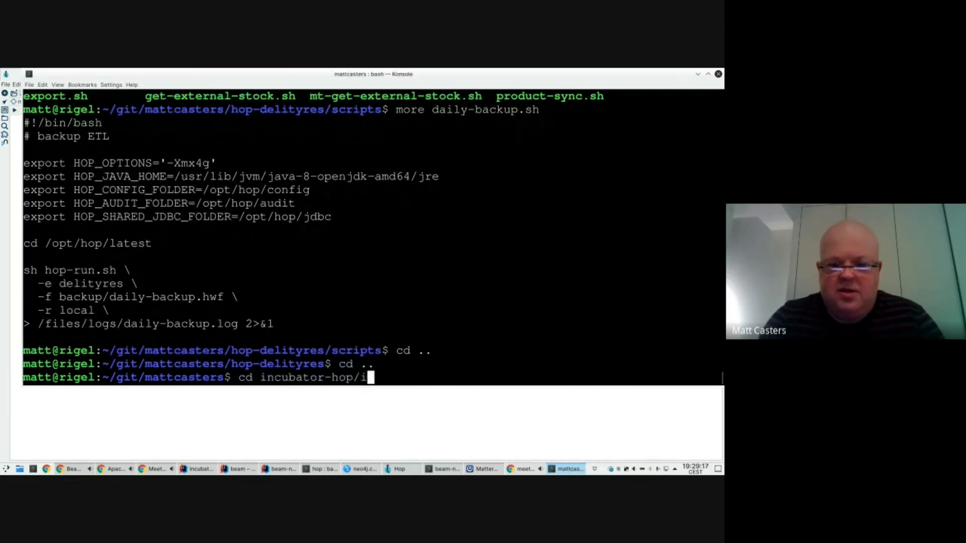
key(Tab)
key(Return)
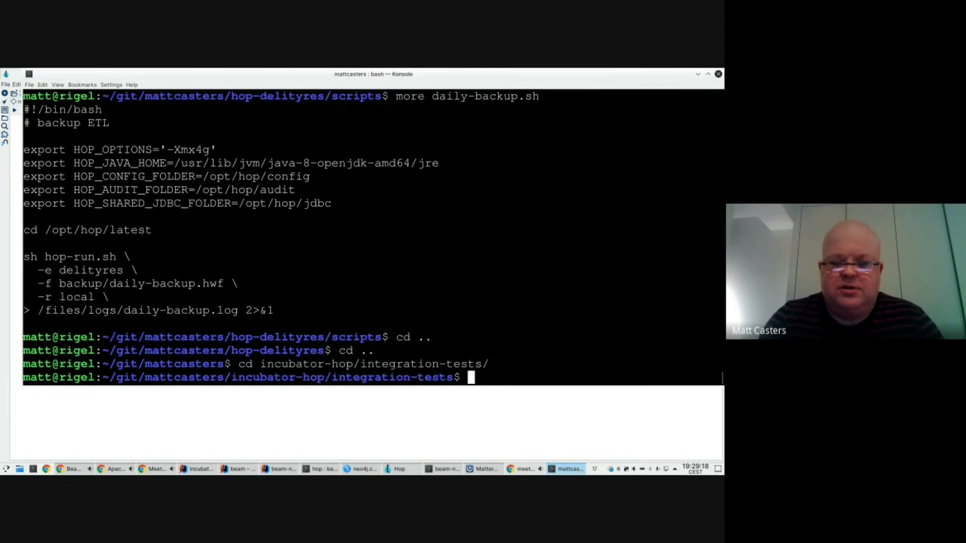
List the contents of integration-tests and change into its transforms directory
text(ls)
key(Return)
text(cd t)
key(Tab)
key(Return)
List the contents of the transforms directory
text(l)
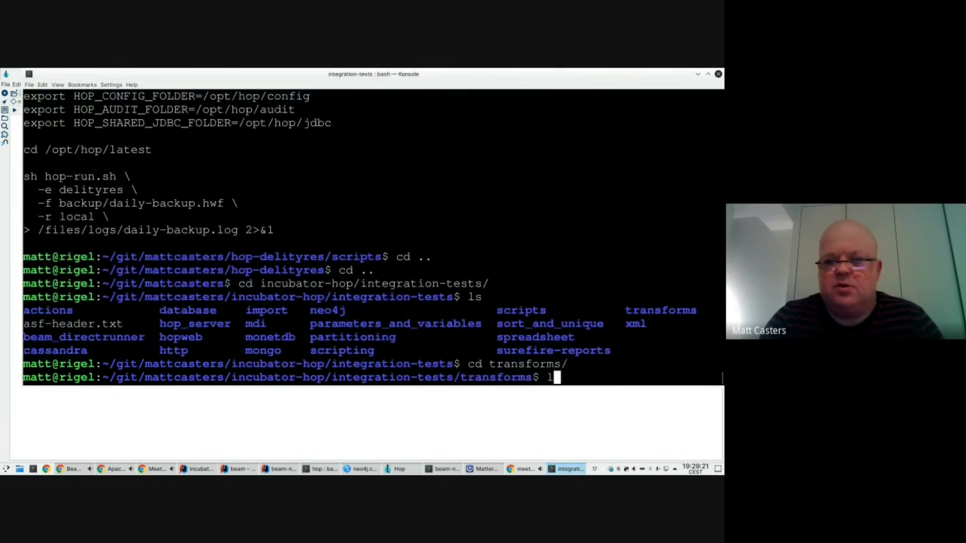
text(s)
key(Return)
text(ls)
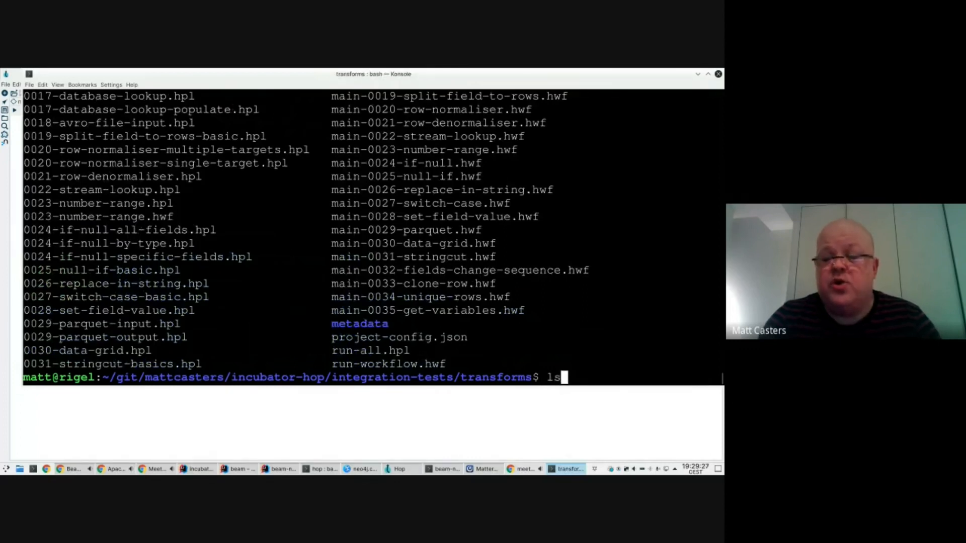
key(BackSpace)
key(BackSpace)
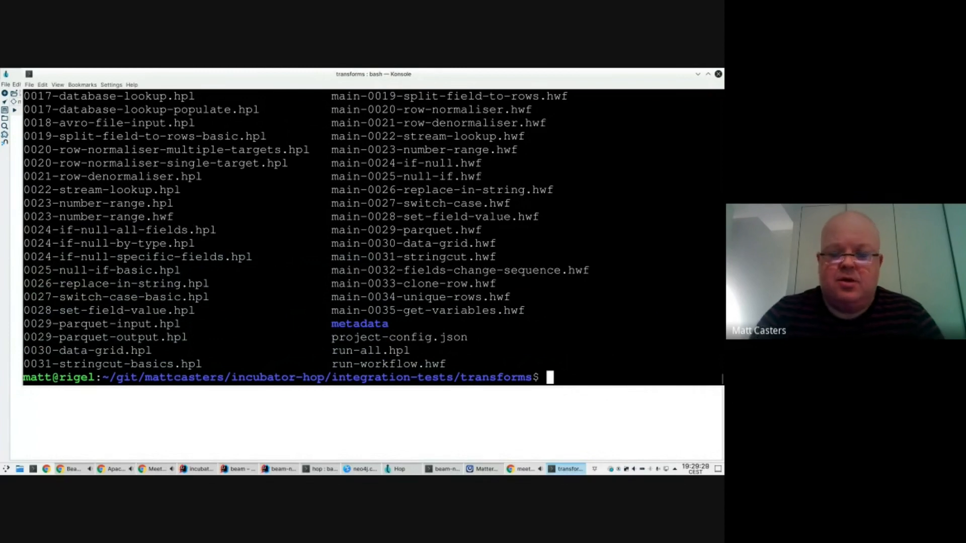
key(Return)
Switch to Chrome and open the Hop integration-tests results page of the last completed build in a new tab
click(69, 469)
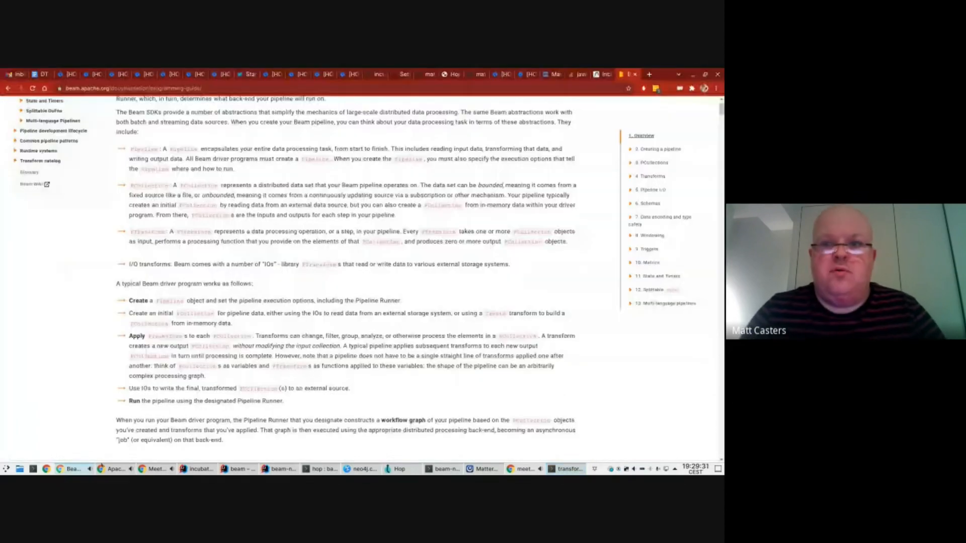
click(649, 75)
text(inte)
key(Up)
key(Up)
key(Up)
key(Up)
key(Down)
key(Return)
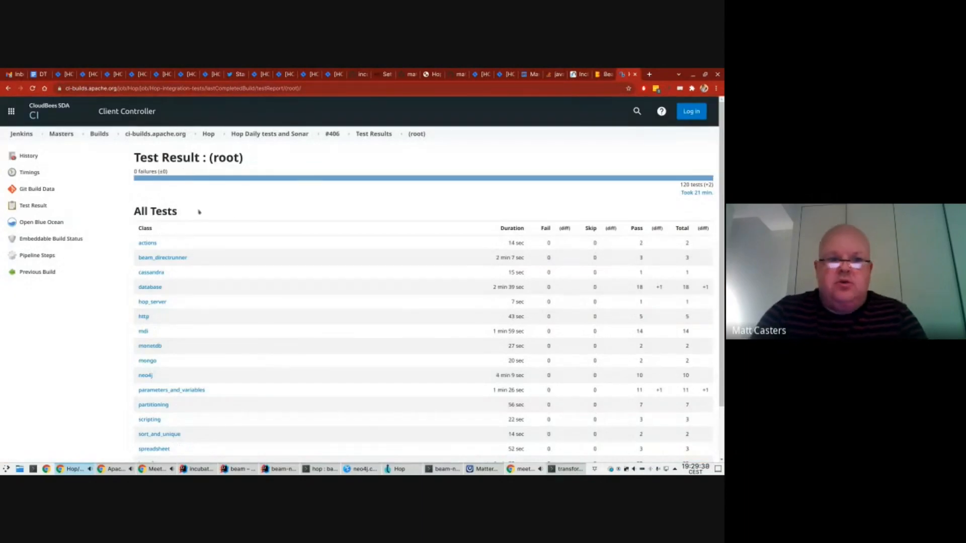
Open the transforms test results, view the 0006-groupby test's output, and highlight its workflow execution start line
scroll(231, 214, down, 2)
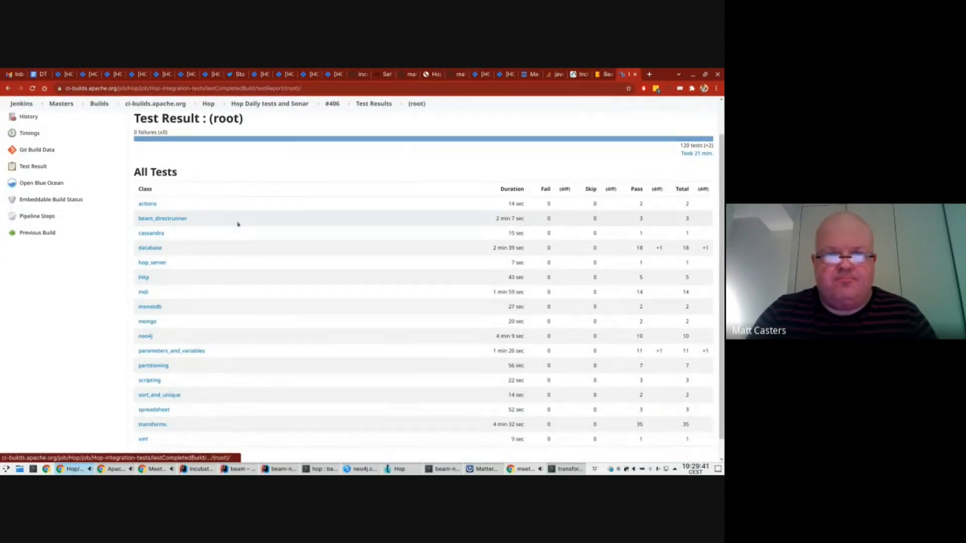
click(157, 403)
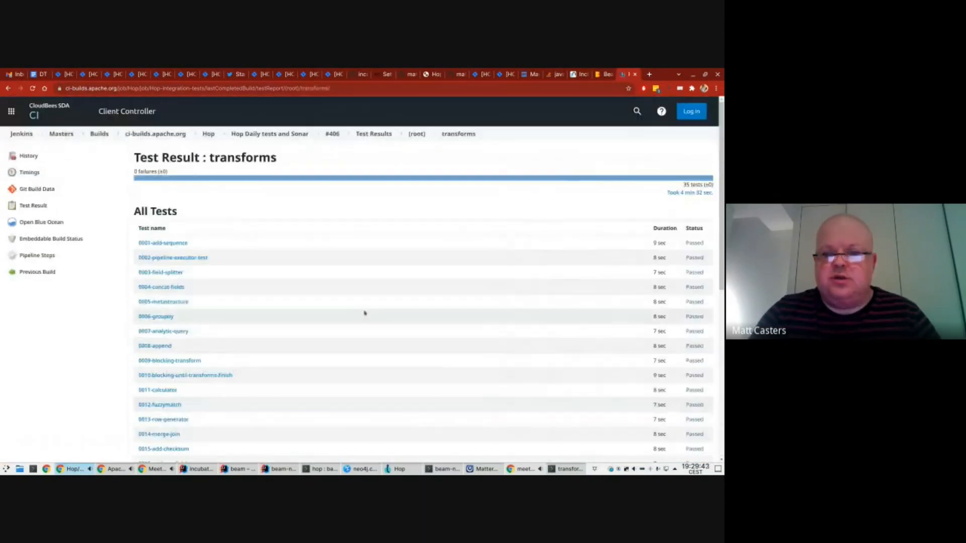
scroll(349, 278, down, 4)
scroll(349, 278, up, 4)
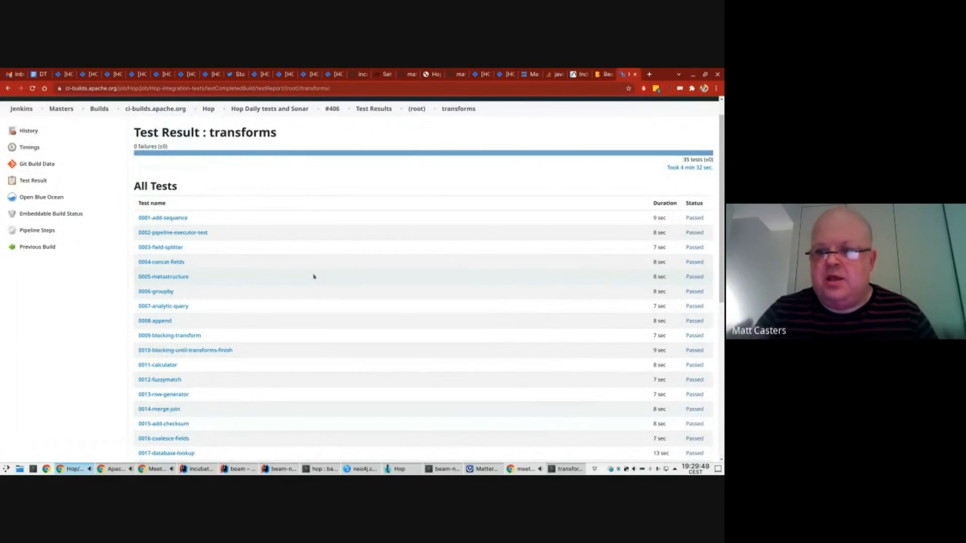
scroll(313, 276, down, 3)
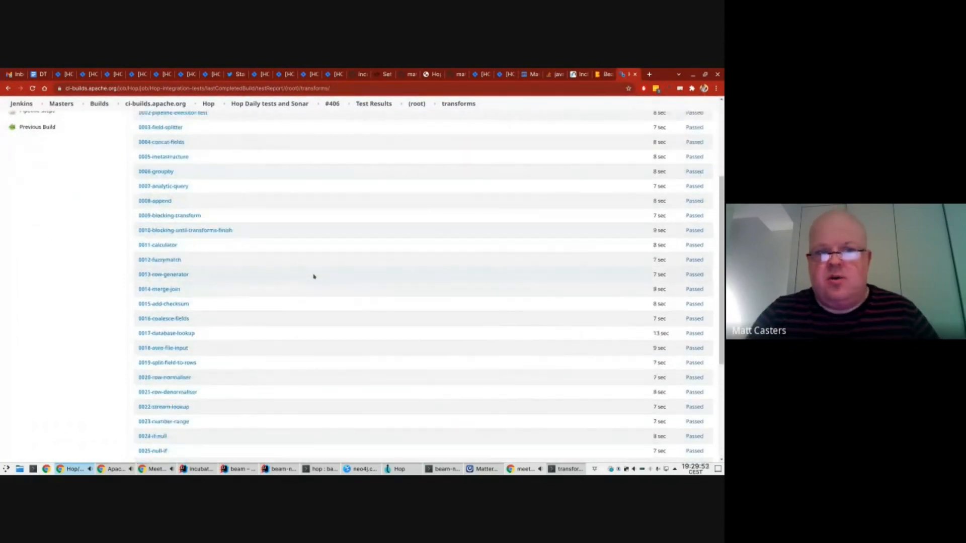
click(167, 173)
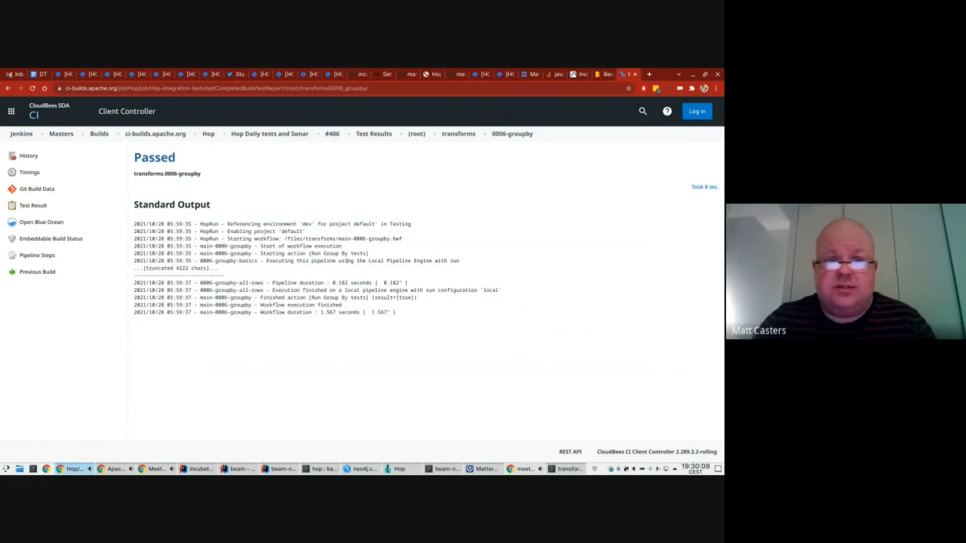
drag(404, 239, 352, 247)
Switch to Hop and open the 0006-groupby-basics.hpl pipeline from the transforms project folder
click(397, 469)
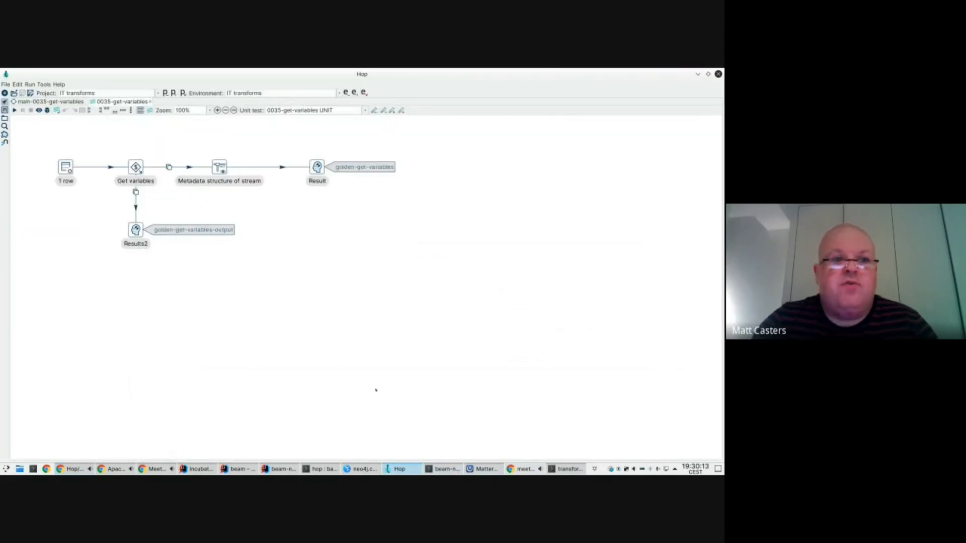
key(ctrl+o)
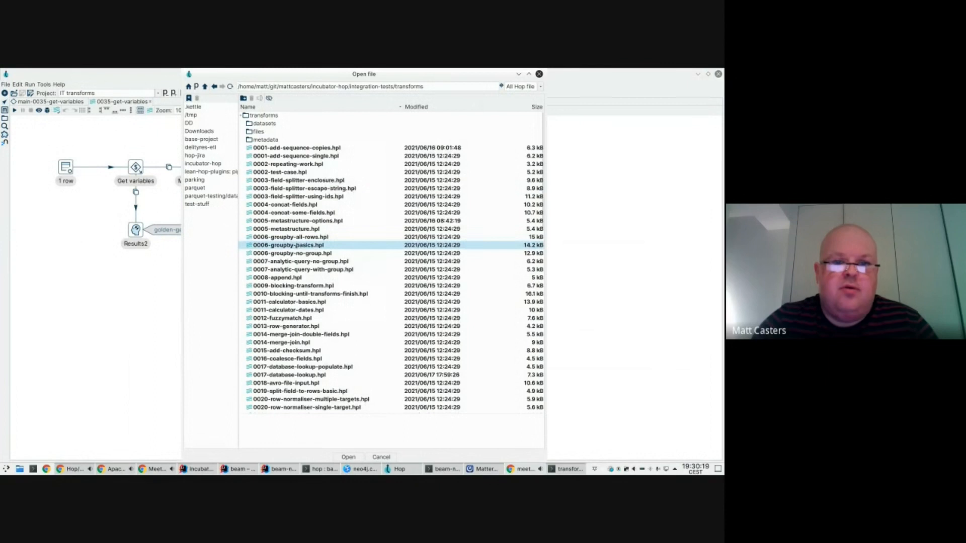
double_click(296, 245)
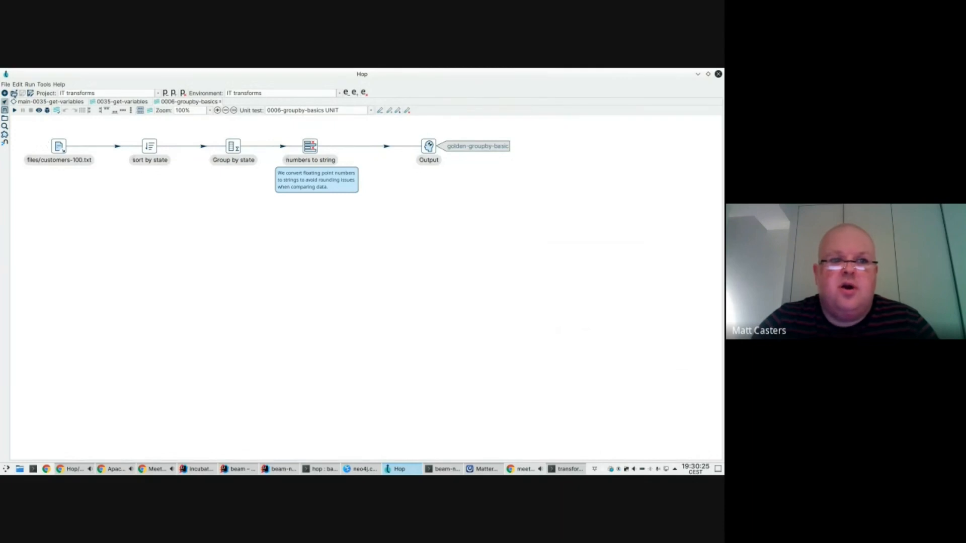
Open the main-0006-groupby.hwf workflow from the transforms project folder
key(ctrl+o)
scroll(278, 304, down, 15)
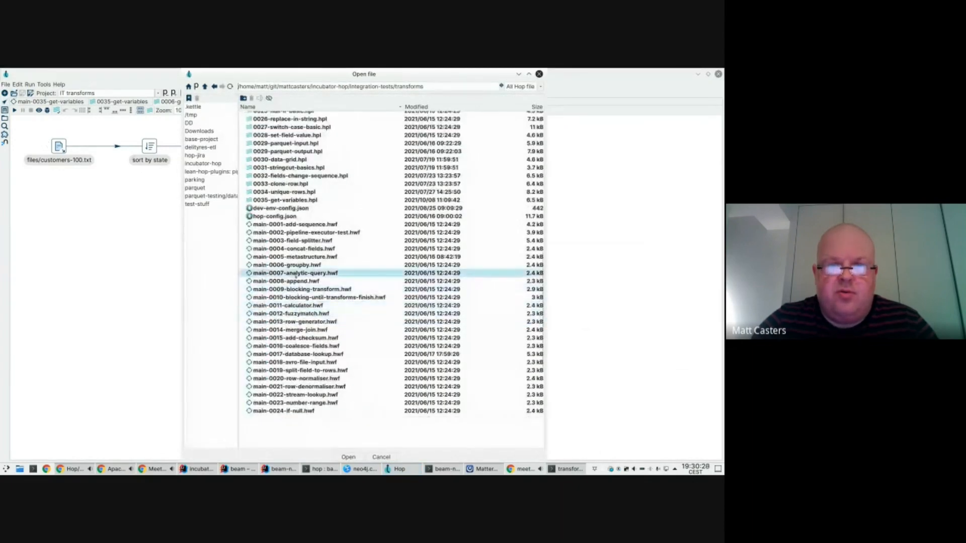
double_click(295, 265)
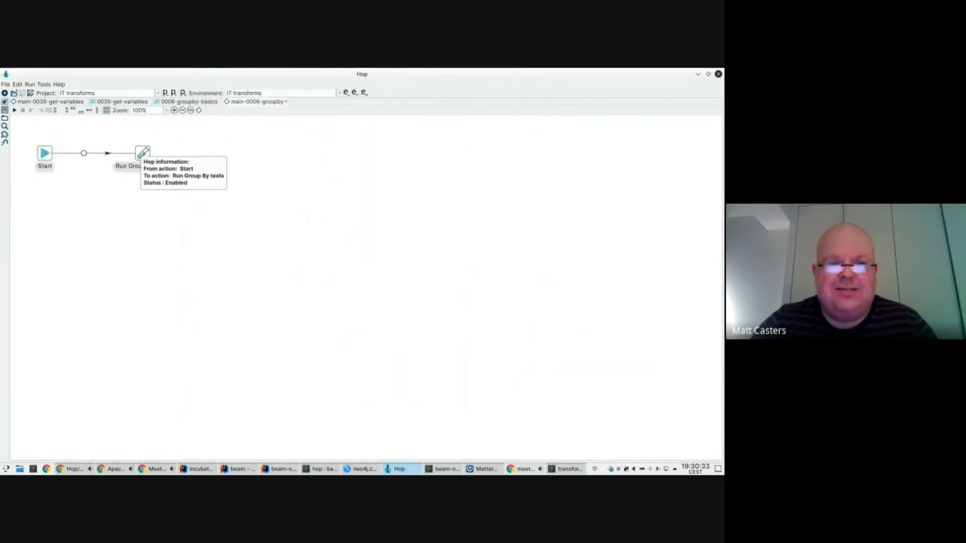
Open the 0006-groupby-basics UNIT pipeline referenced by the Run Group By tests action, enlarging the selection dialog
key(z)
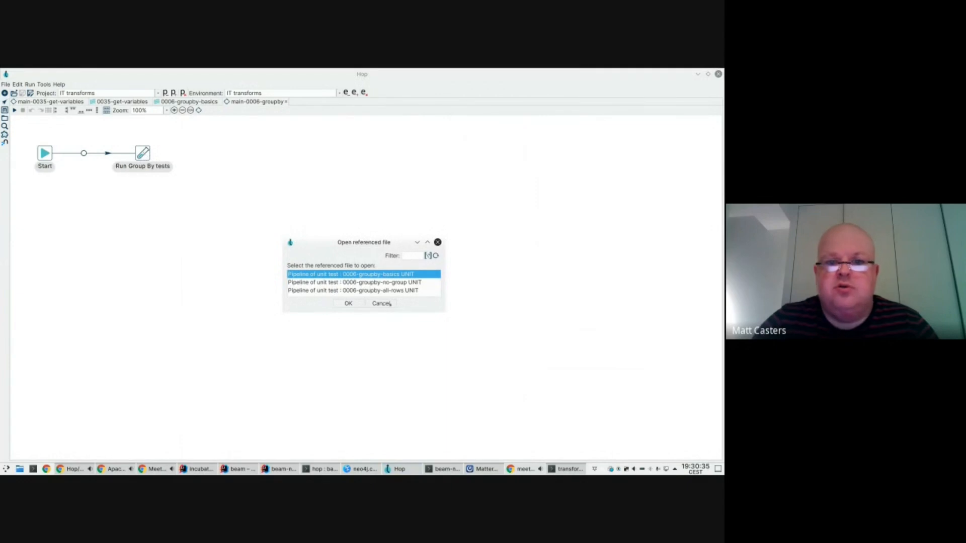
drag(445, 312, 463, 326)
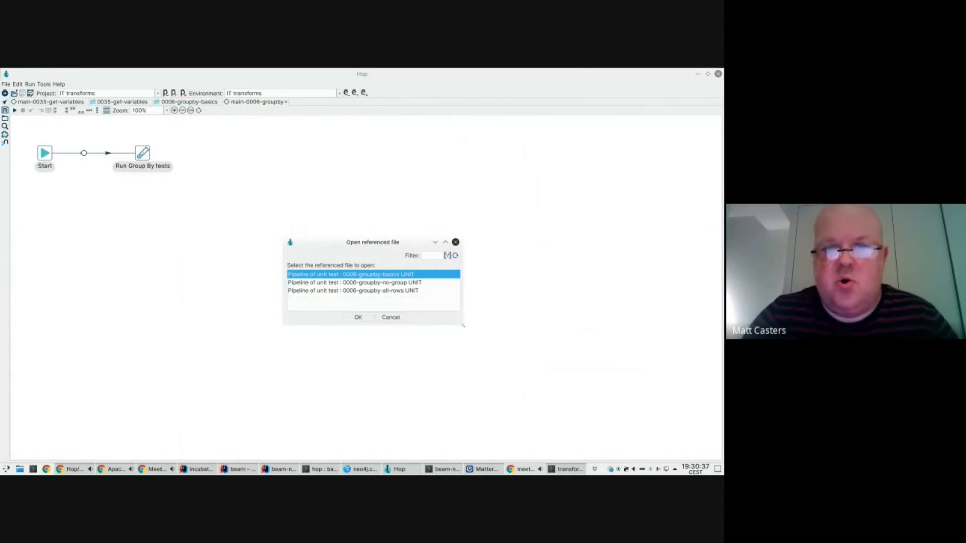
key(Return)
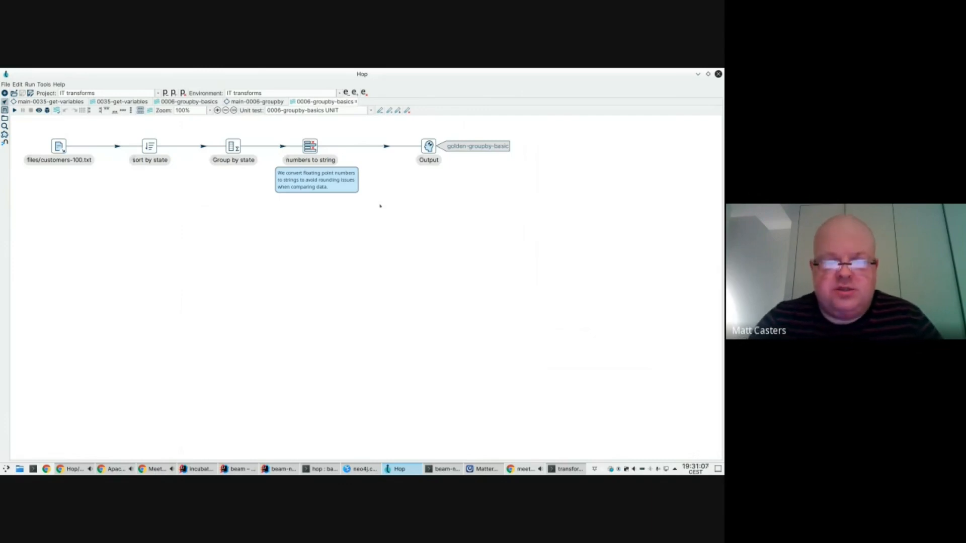
Switch to the Konsole terminal and page through hop-config.json in the transforms directory to its end
key(alt+Tab)
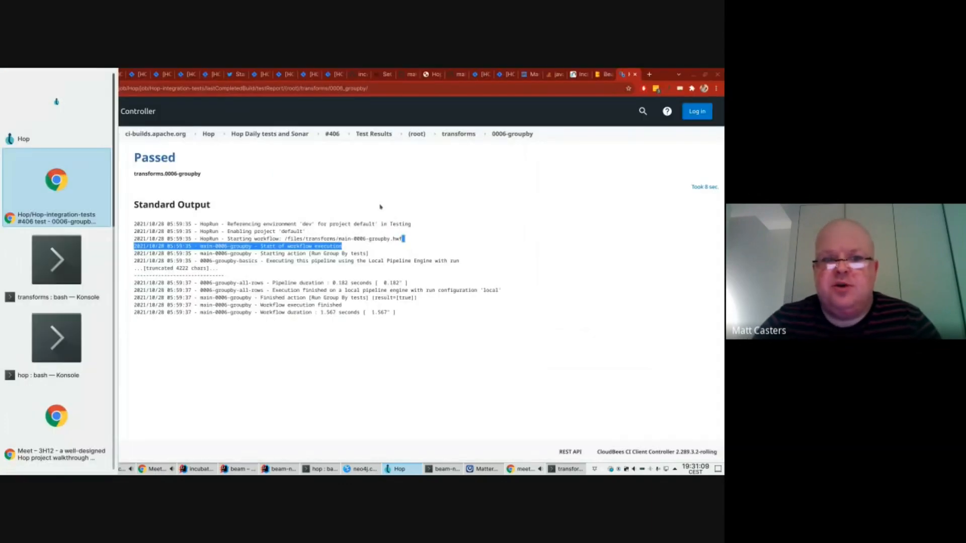
click(566, 469)
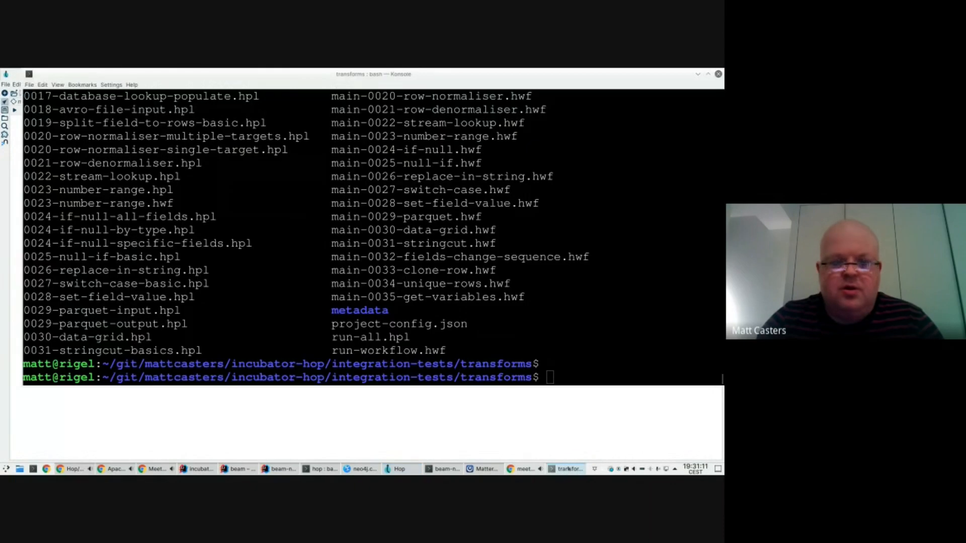
key(Return)
key(Return)
text(more hop-config.json)
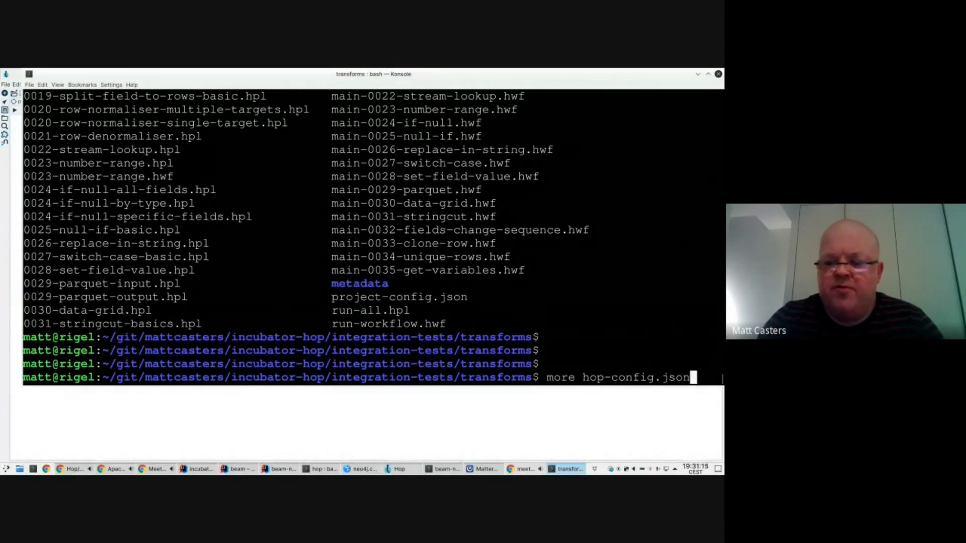
key(Return)
key(Return)
key(Return)
key(Return)
key(Return)
key(Return)
key(Return)
key(Return)
key(Return)
key(Return)
key(Return)
key(Return)
key(Return)
key(Return)
key(Return)
key(Return)
key(Return)
key(Return)
key(Return)
key(Return)
key(Return)
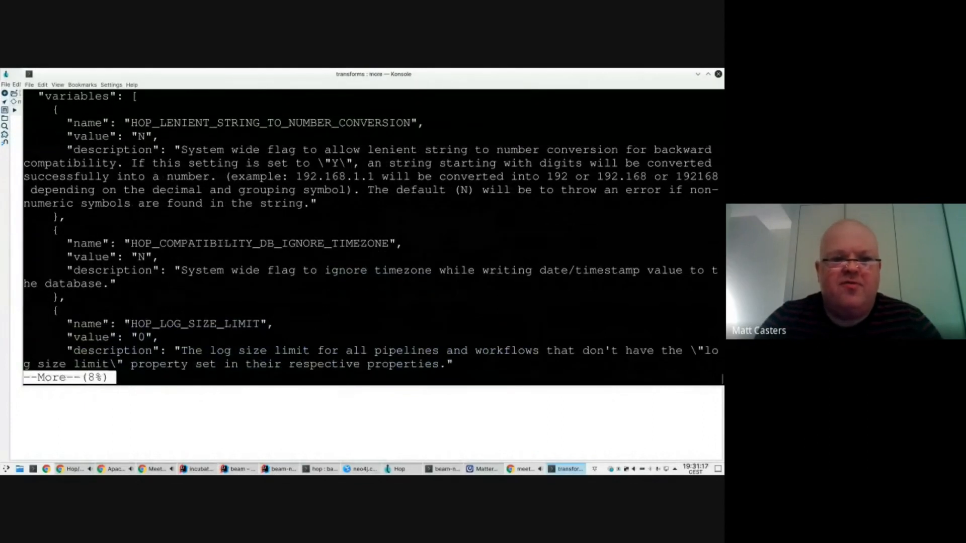
key(Return)
key(Return)
key(Return)
key(Return)
key(Return)
key(Return)
key(Return)
key(Return)
key(Return)
key(Return)
key(Return)
key(Return)
key(Return)
key(Return)
key(Return)
key(Return)
key(Return)
key(Return)
key(Return)
key(Return)
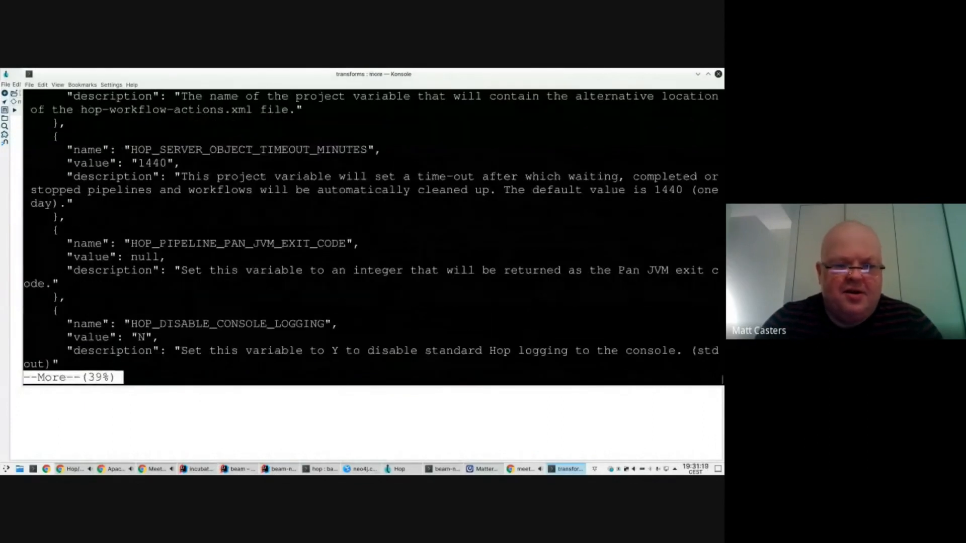
key(space)
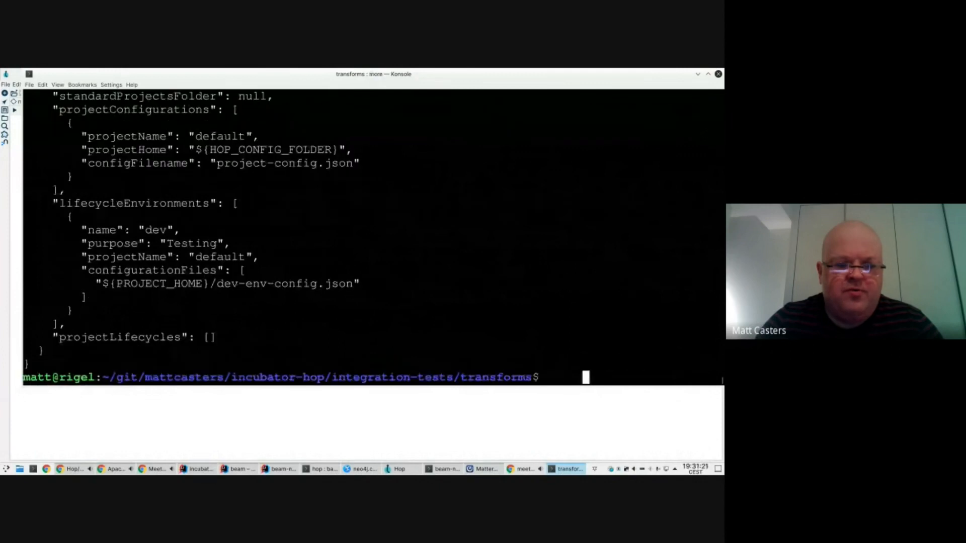
Examine the projectConfigurations block in hop-config.json, highlighting the project home variable and the project name
scroll(287, 205, up, 2)
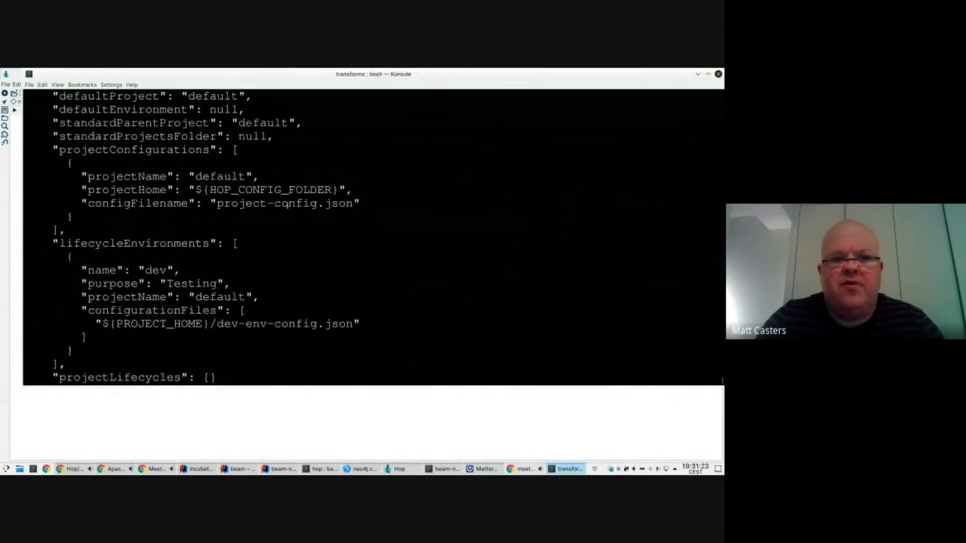
scroll(287, 204, down, 1)
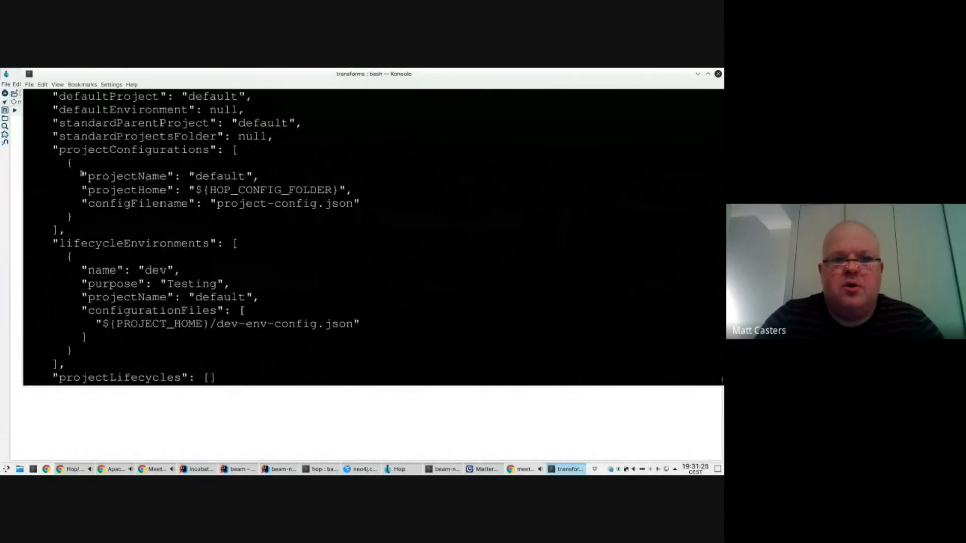
drag(60, 156, 359, 207)
click(204, 219)
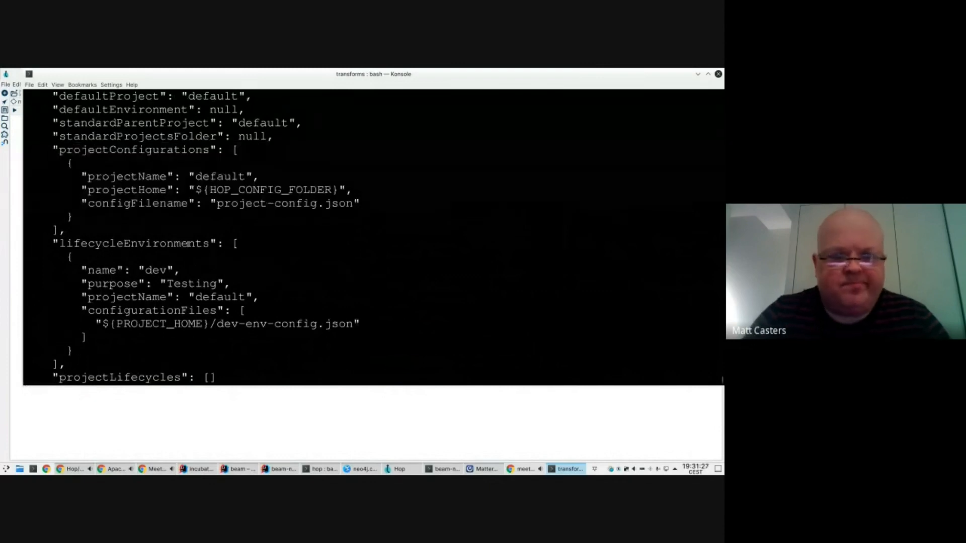
double_click(232, 190)
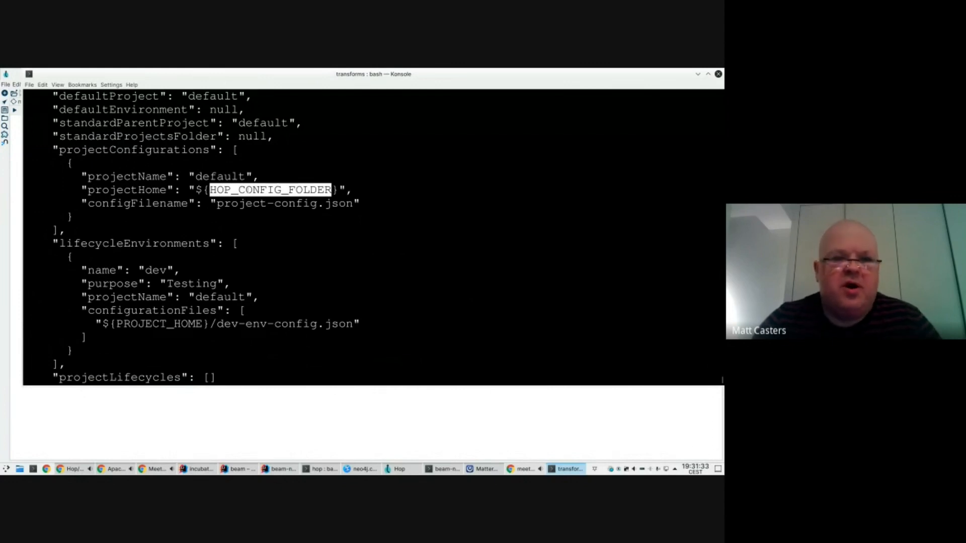
double_click(220, 176)
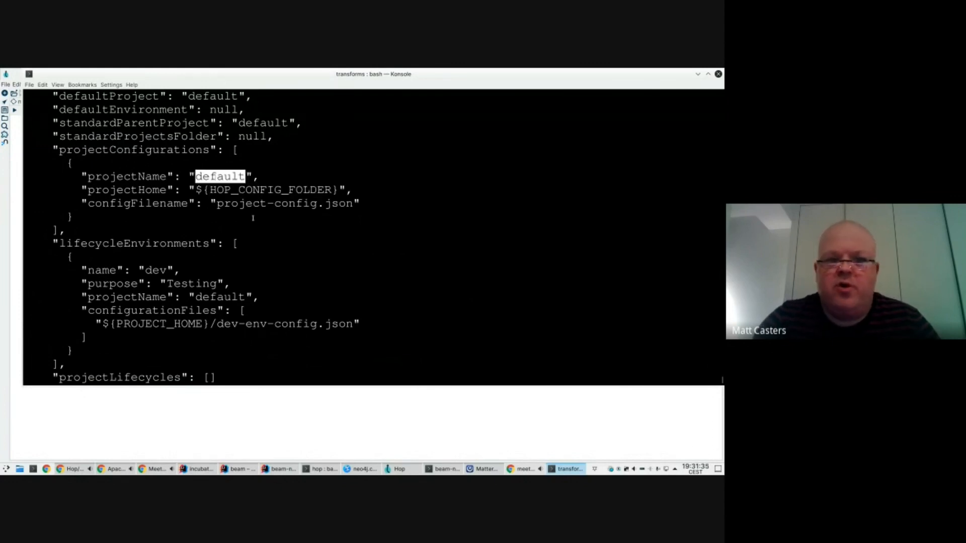
Copy the dev-env-config.json file name from the lifecycle environment's configuration files and display that file with more
double_click(255, 324)
drag(216, 324, 353, 325)
key(ctrl+c)
text(more)
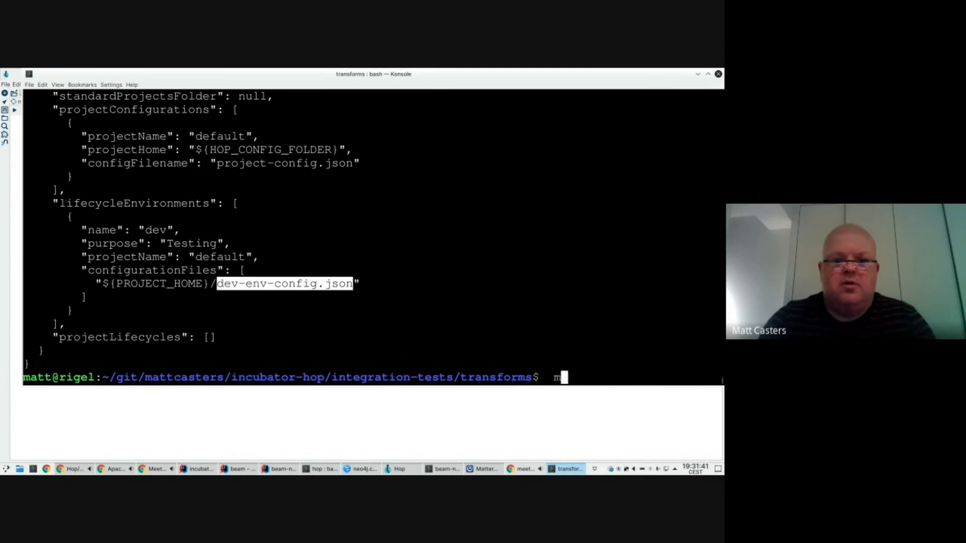
key(shift+Insert)
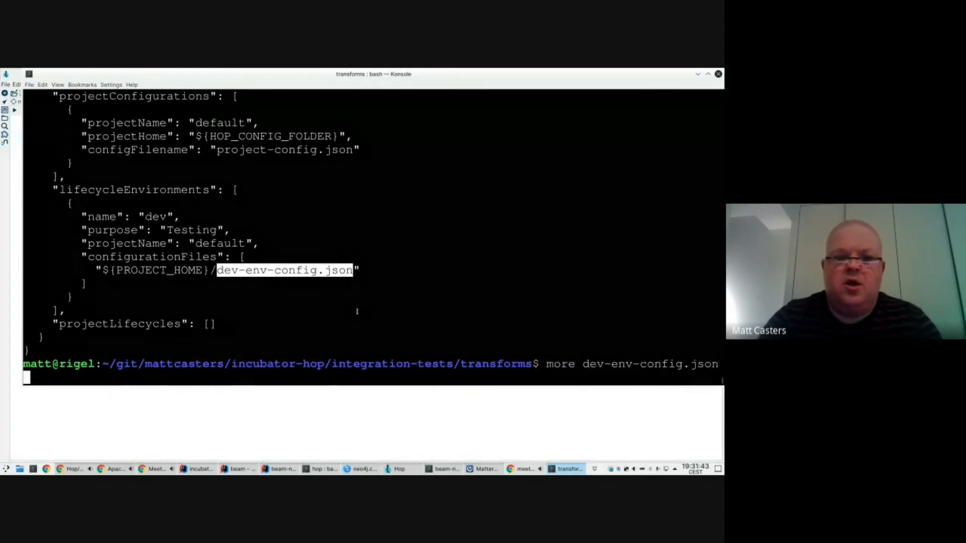
key(Return)
Change from the transforms directory to the sibling database directory and list its *.json files
text(cd ../)
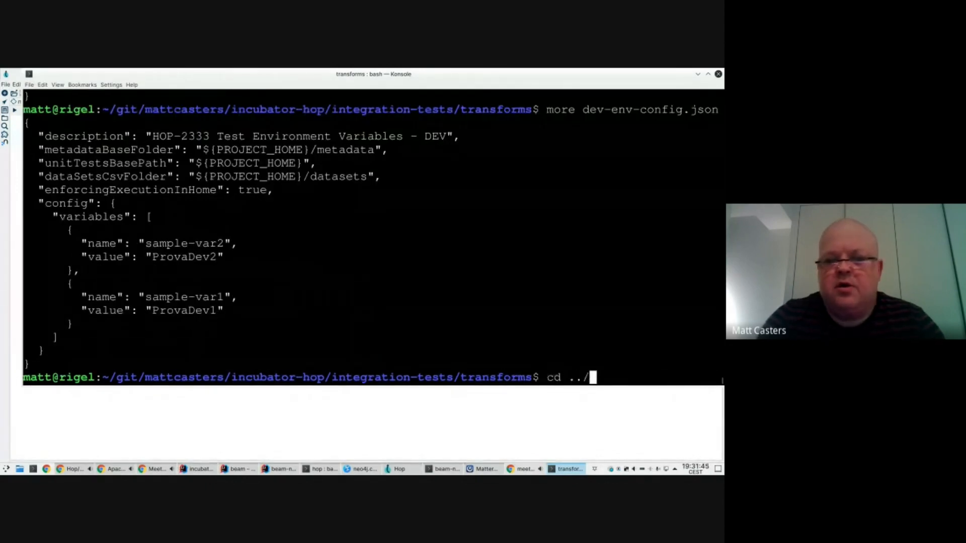
key(Return)
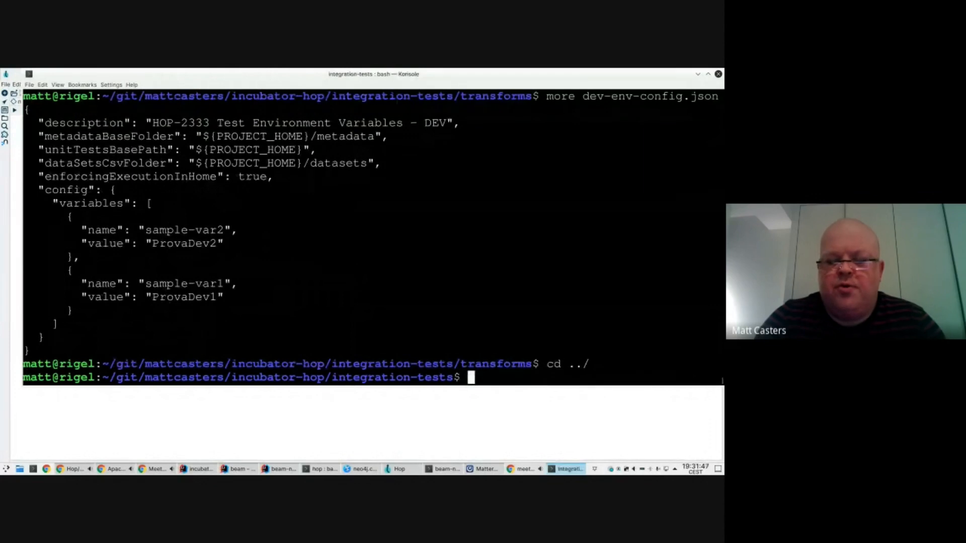
text(cd database/)
key(Return)
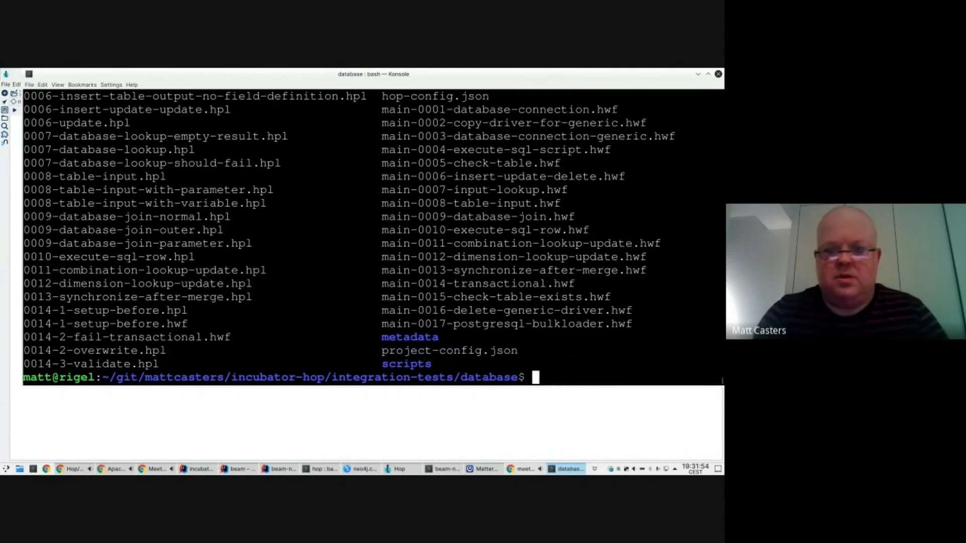
text(ls *.json)
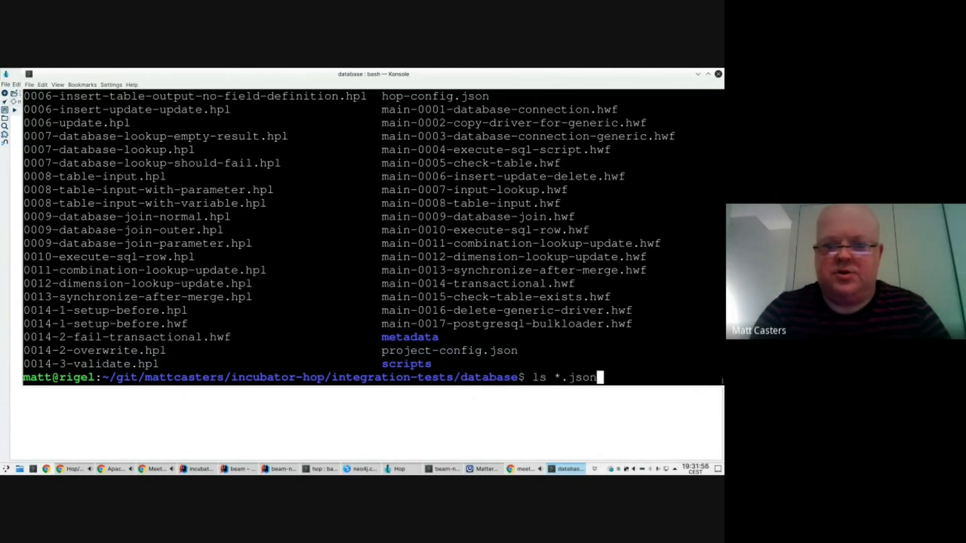
key(Return)
Display dev-env-config.json from the database directory with more
text(more dev)
text(-w)
key(BackSpace)
text(e)
key(Tab)
key(Return)
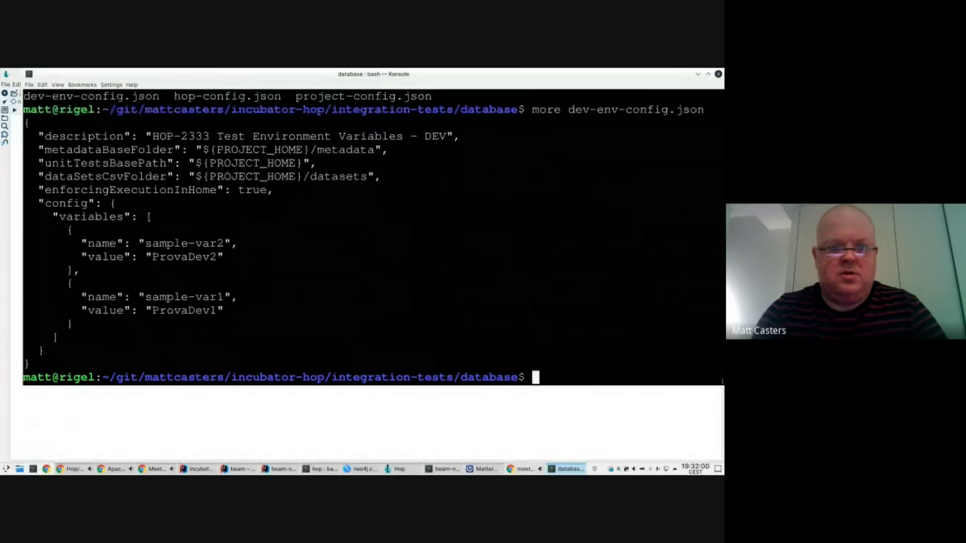
Change to the neo4j integration-tests directory and display its dev-env-config.json with more
text(cd ..)
key(Return)
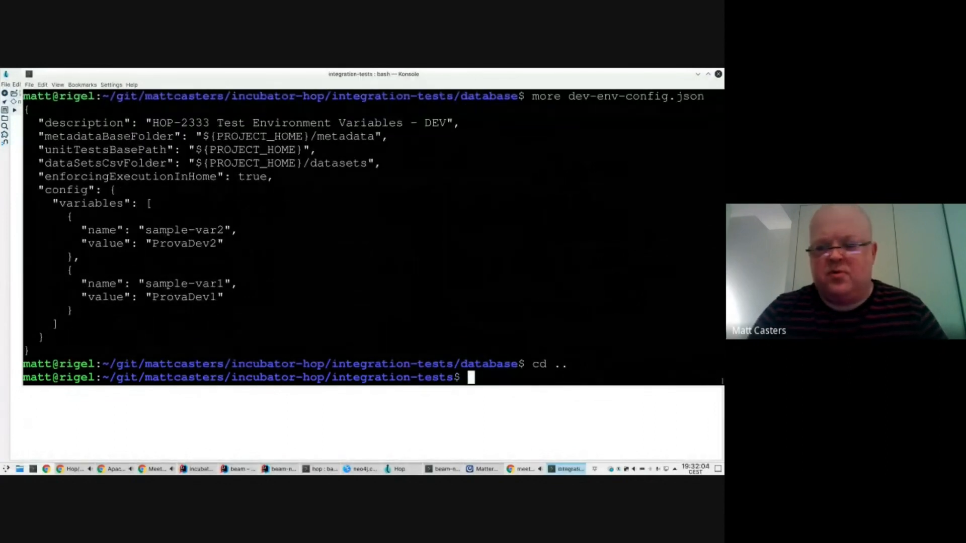
text(cd neo4j/)
key(Return)
text(more dev-env-config.json)
key(Return)
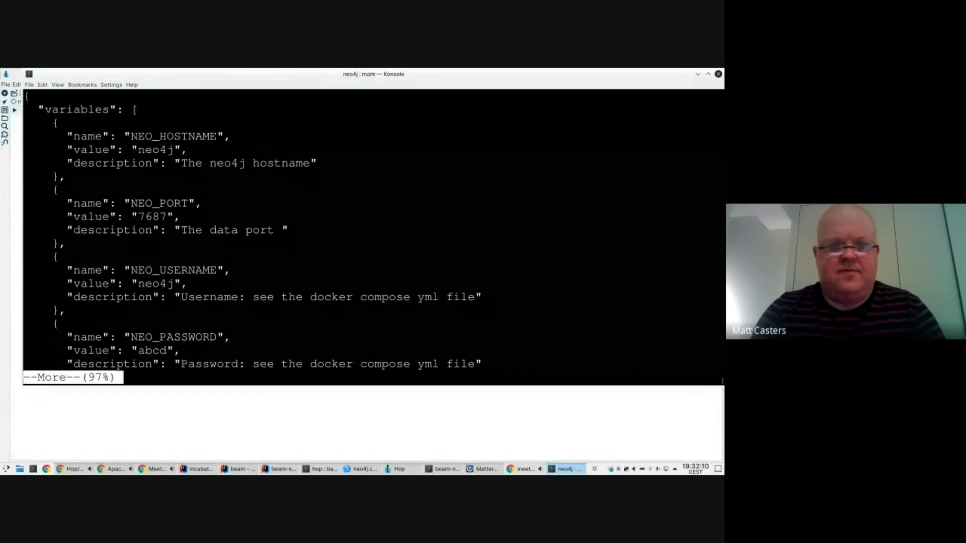
Examine the NEO_HOSTNAME variable and its value, highlighting both, and page to the end of the neo4j dev-env-config.json file
double_click(160, 137)
double_click(156, 149)
click(150, 241)
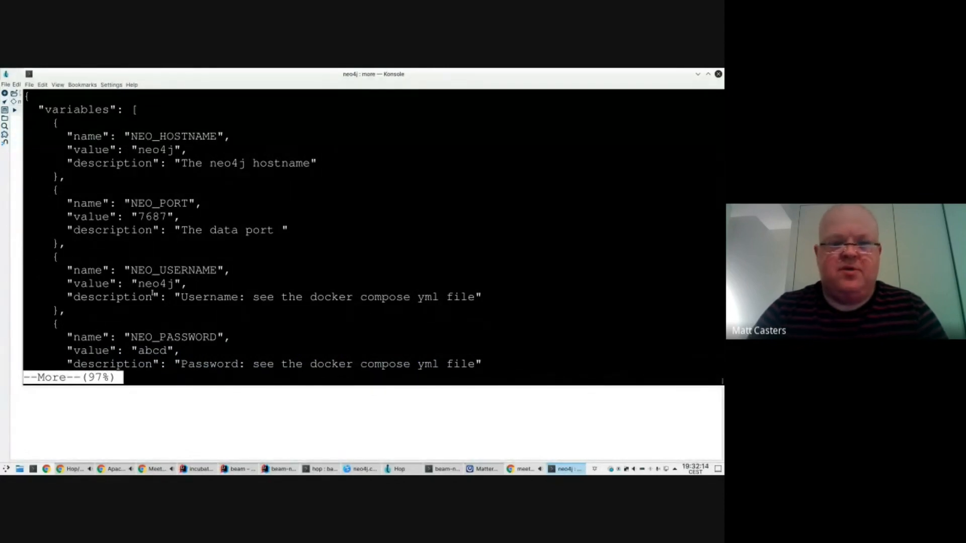
key(space)
key(Return)
key(Return)
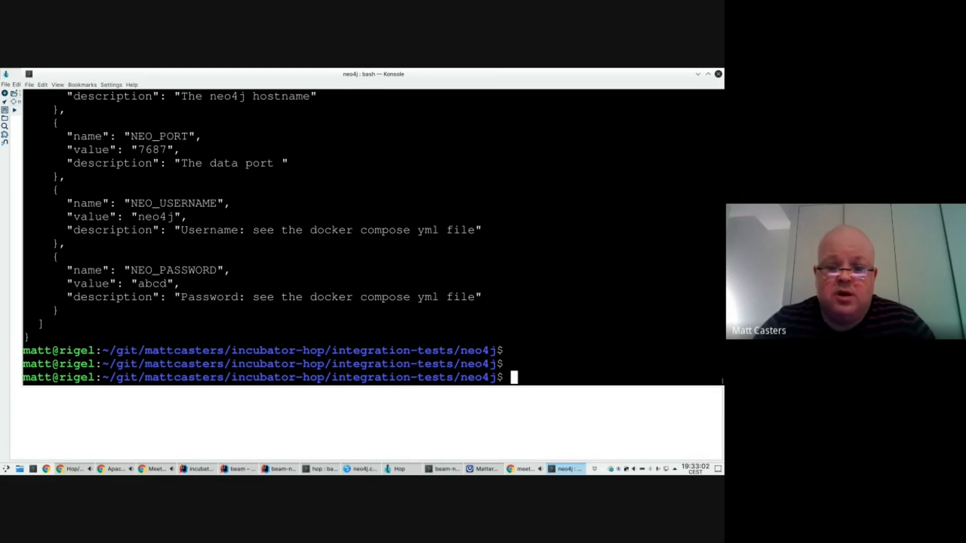
Switch to the Hop window and change the active project to hop-delityres
click(399, 468)
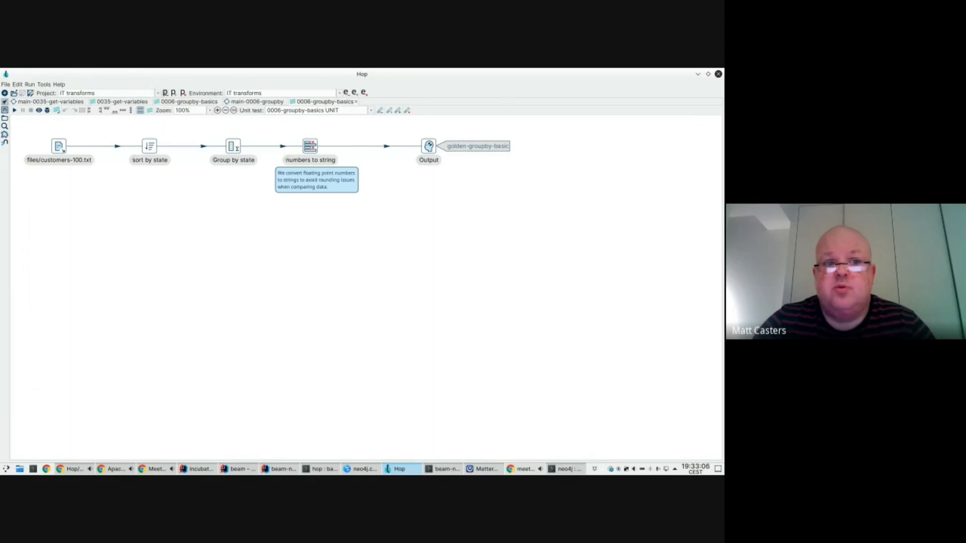
click(173, 92)
triple_click(367, 94)
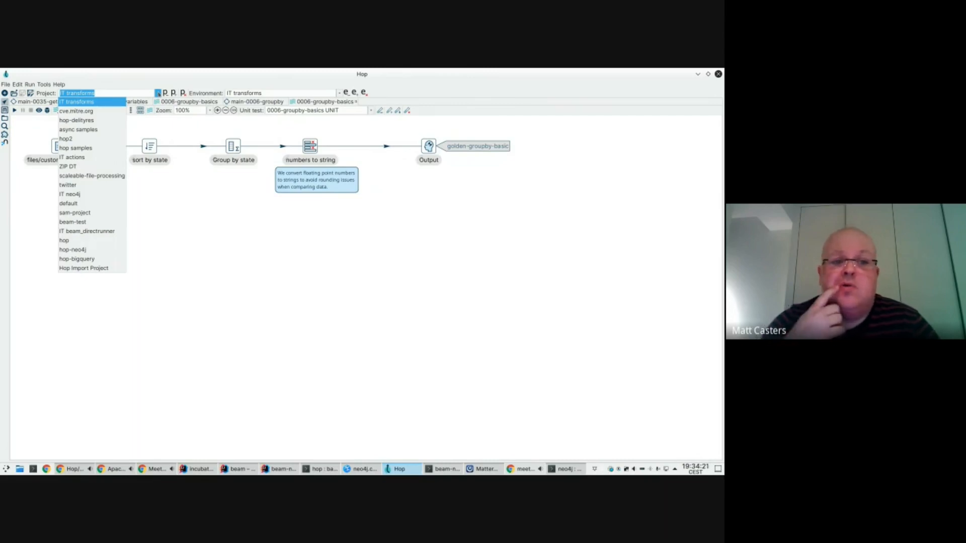
click(209, 236)
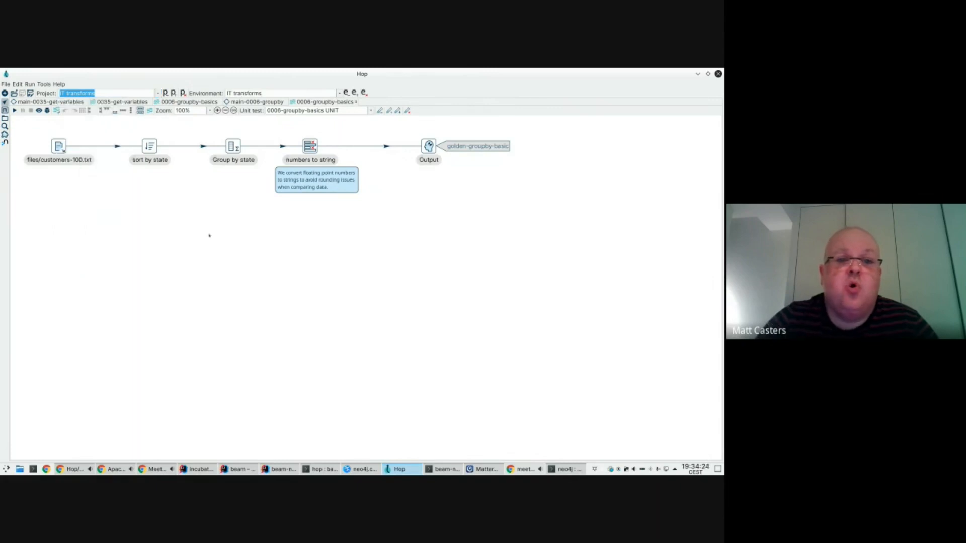
click(157, 93)
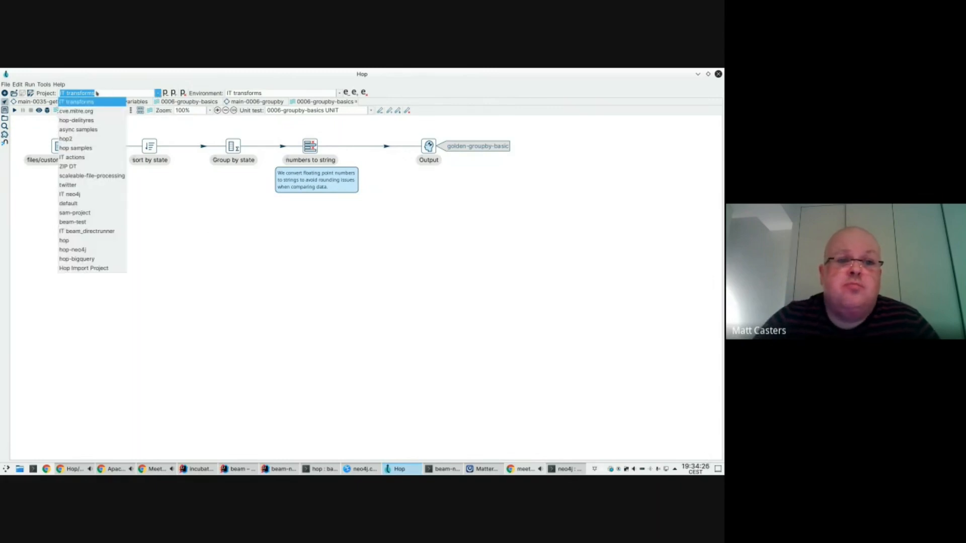
click(87, 121)
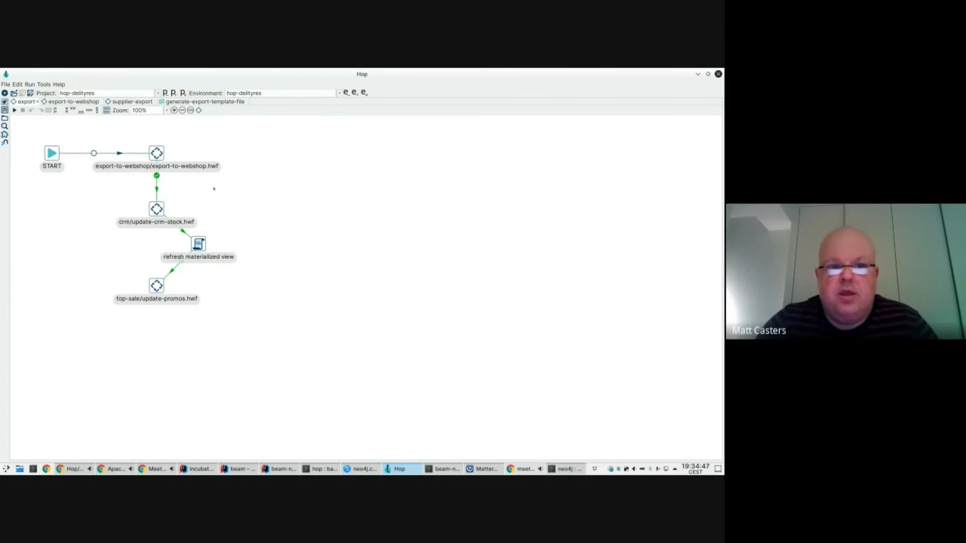
Show the supplier-export workflow and open the export-stock-to-partners.hpl pipeline it references
mouse_move(157, 161)
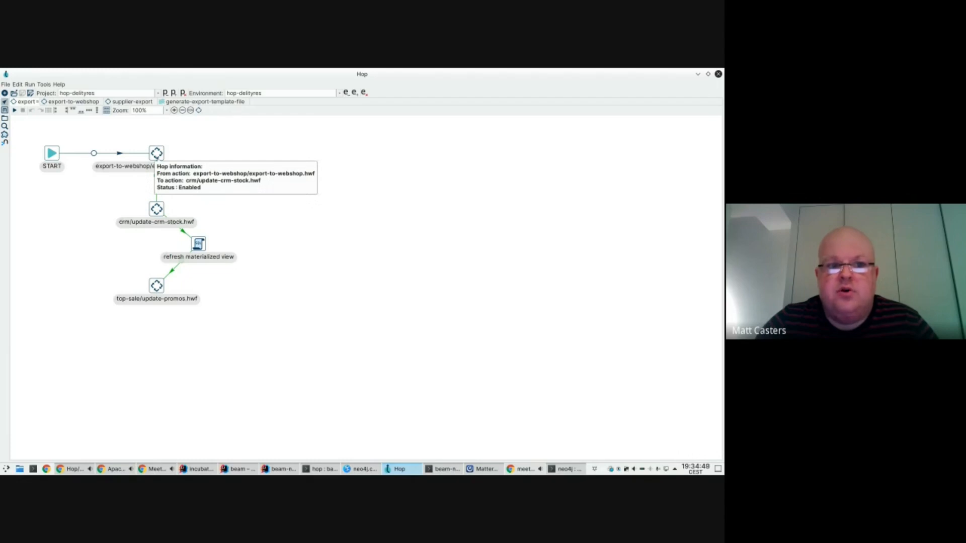
click(132, 103)
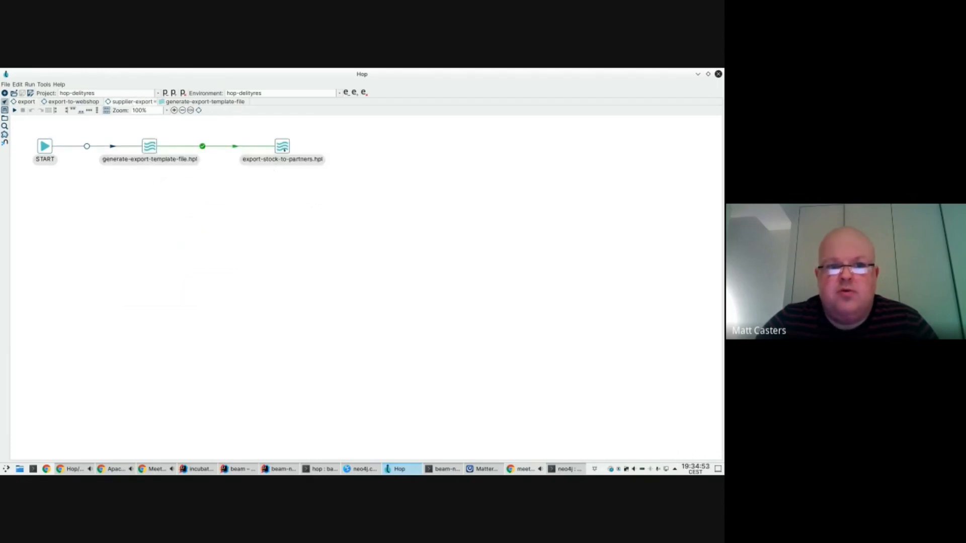
key(z)
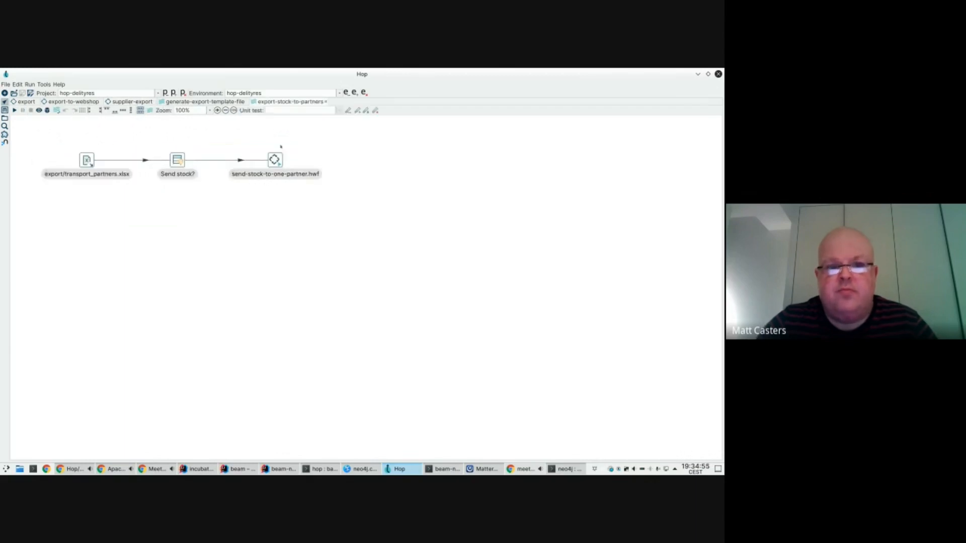
Examine the input and workflow executor transforms in export-stock-to-partners, and compare the pipeline with its parent supplier-export workflow
drag(73, 141, 88, 197)
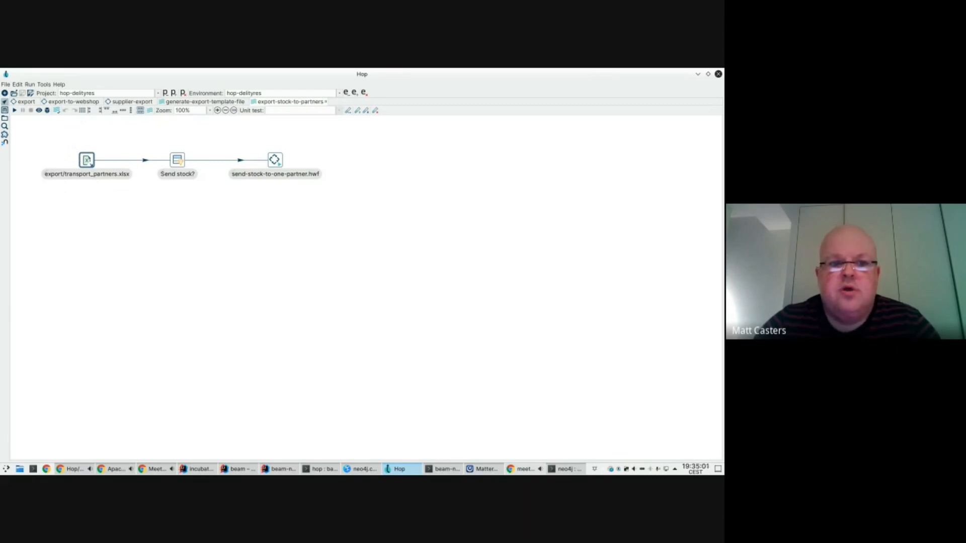
drag(250, 146, 297, 195)
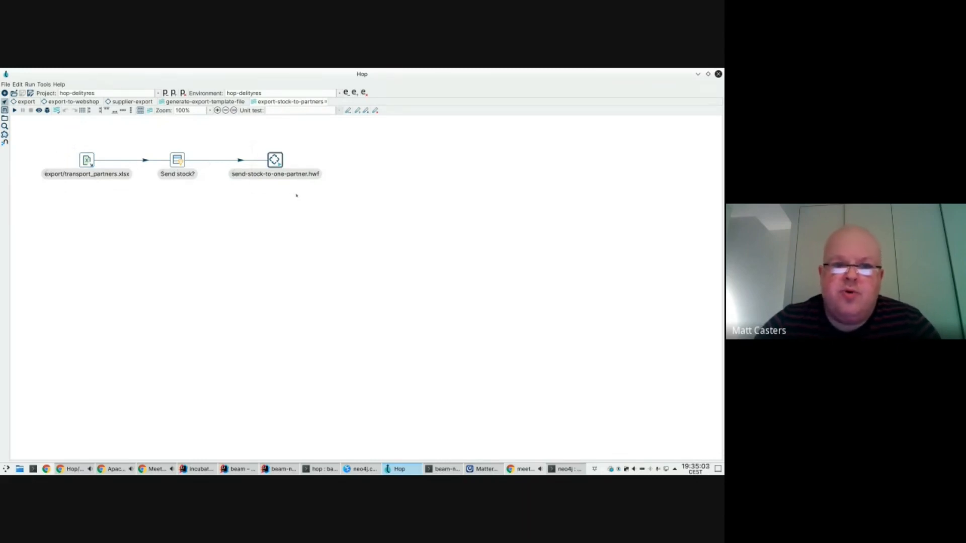
click(263, 212)
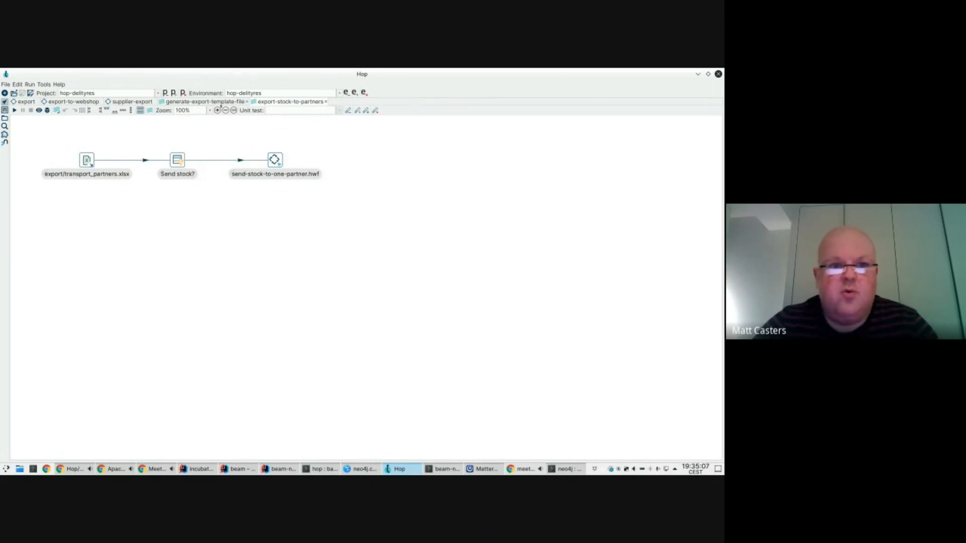
click(219, 102)
click(289, 101)
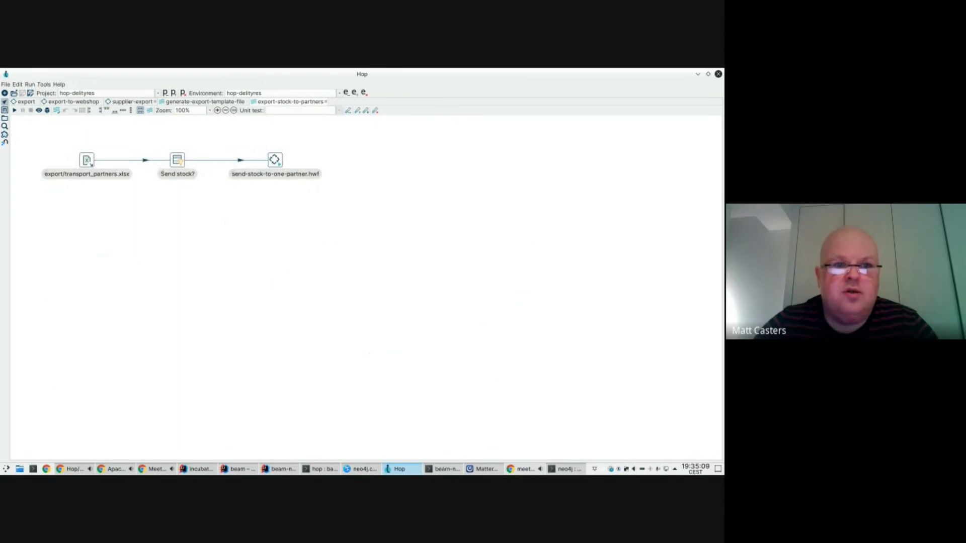
click(132, 102)
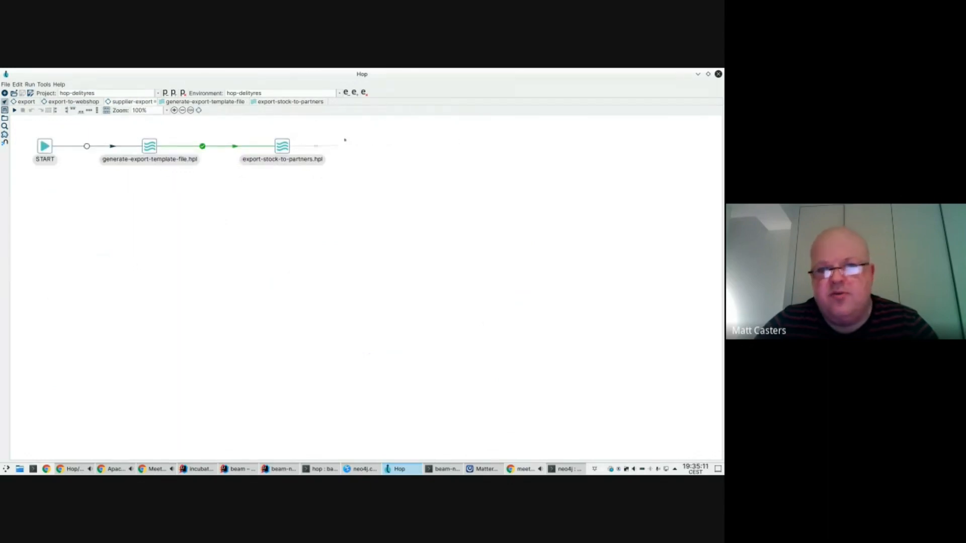
click(274, 102)
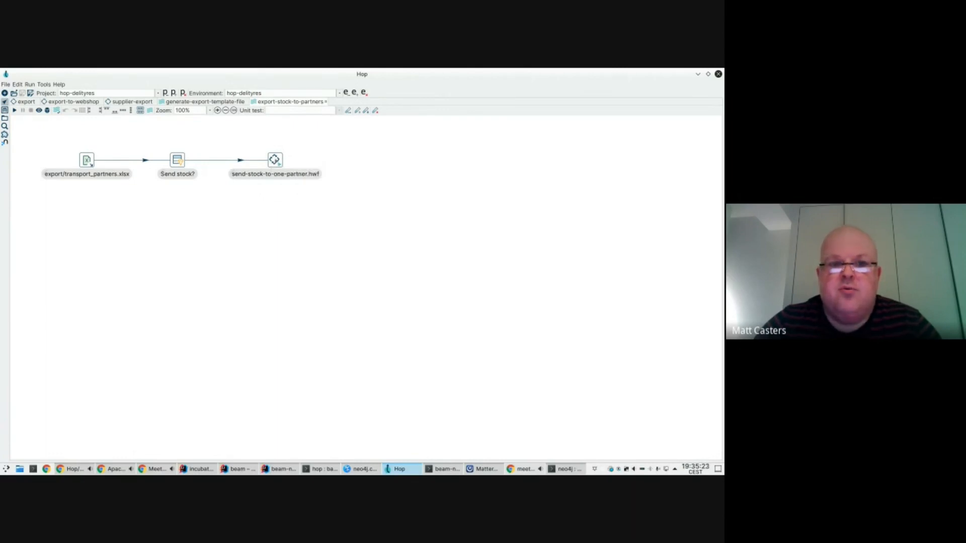
Inspect the send-stock-to-one-partner.hwf executor's settings, highlighting all parameter mappings from PRM_COUNTRY to PRM_SUPPLIER, and close them without changes
double_click(276, 162)
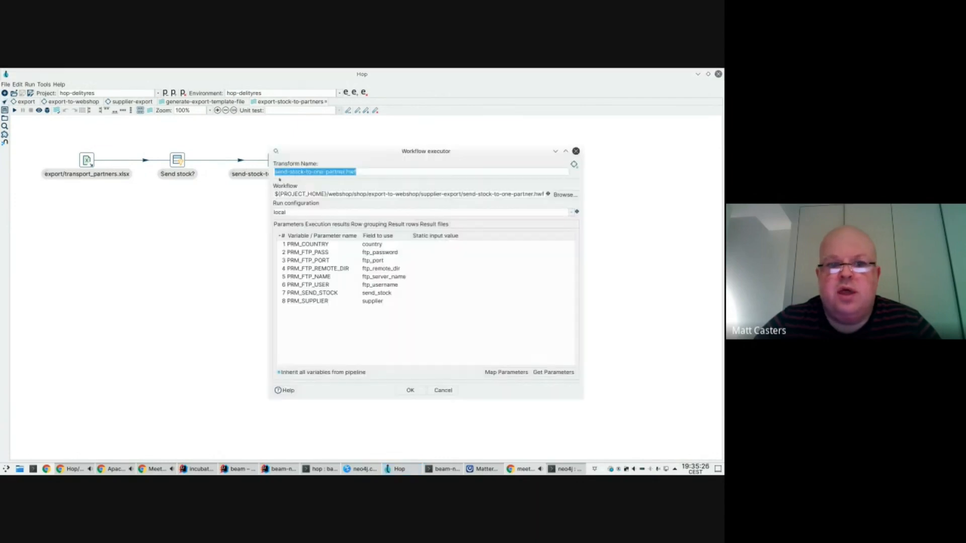
click(297, 244)
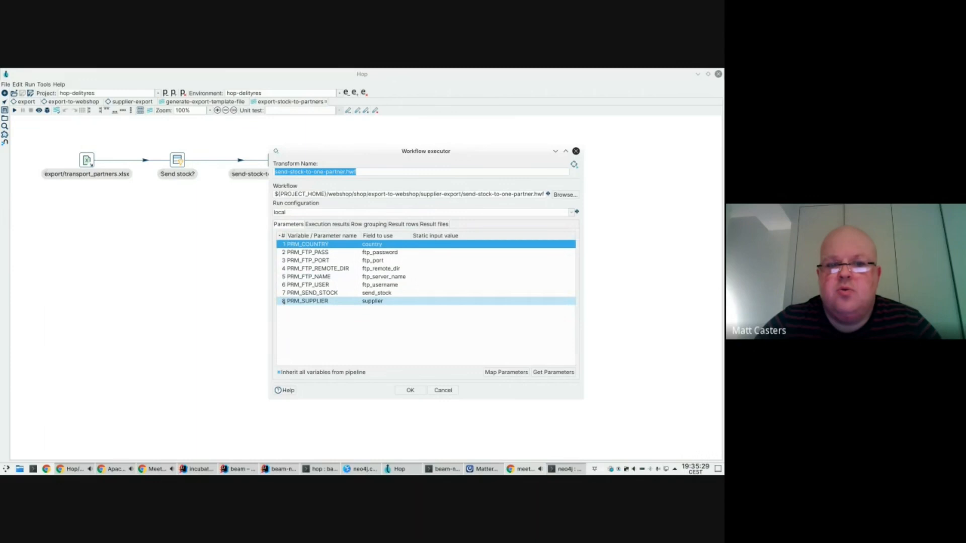
shift+click(284, 301)
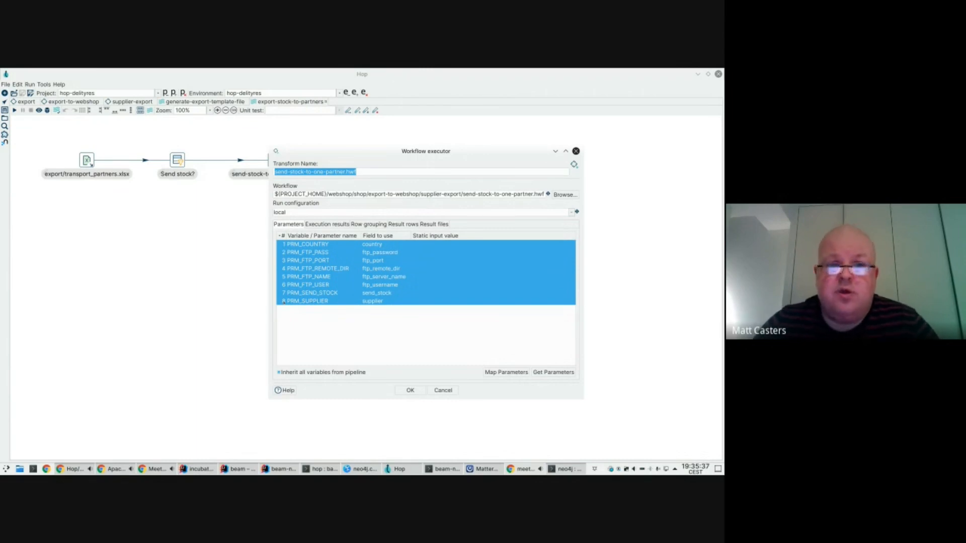
click(443, 390)
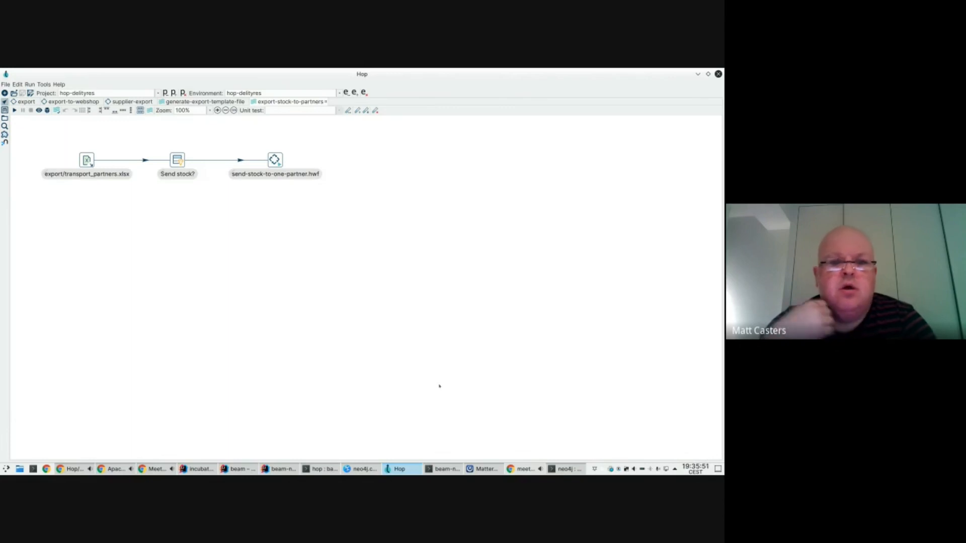
Try setting the number of copies of the send-stock-to-one-partner.hwf transform to 4
click(277, 160)
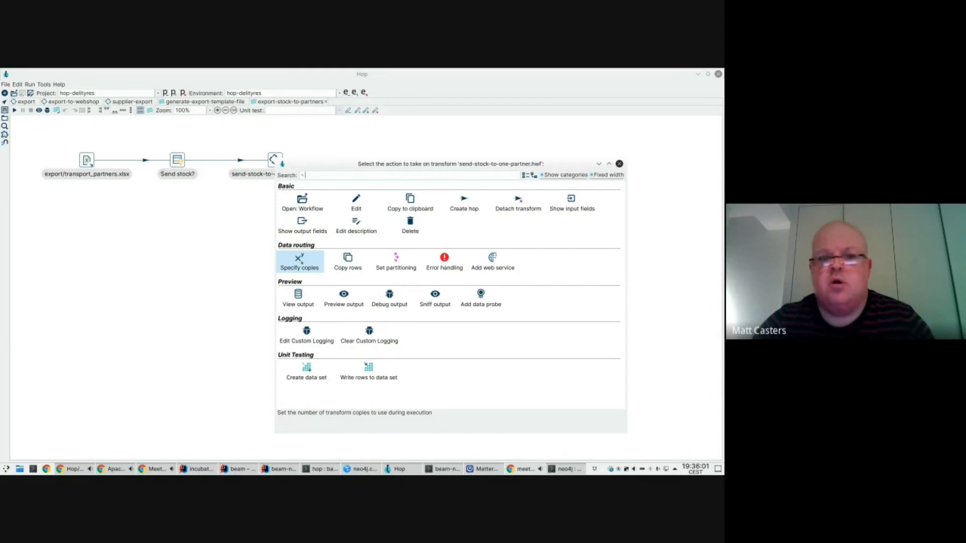
click(301, 262)
text(4)
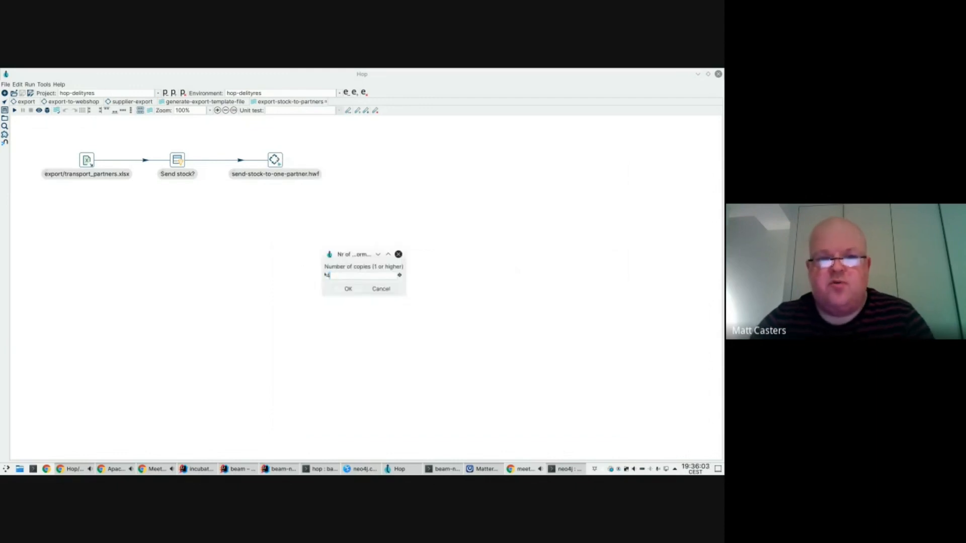
click(383, 289)
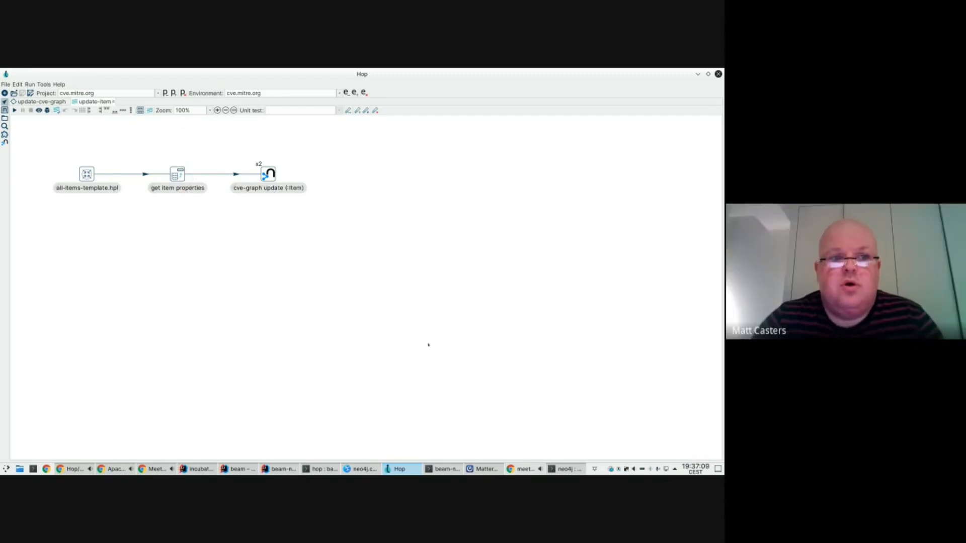
Switch to the Konsole terminal, list ~/.ssh with ls -lrta, and highlight the id_rsa.pub public key file
mouse_move(443, 471)
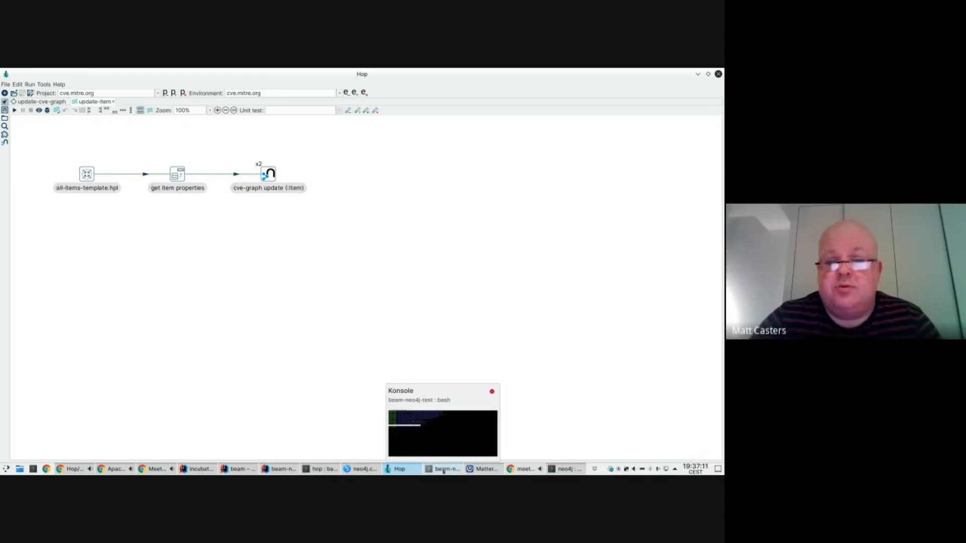
click(326, 471)
text(ls -lrta)
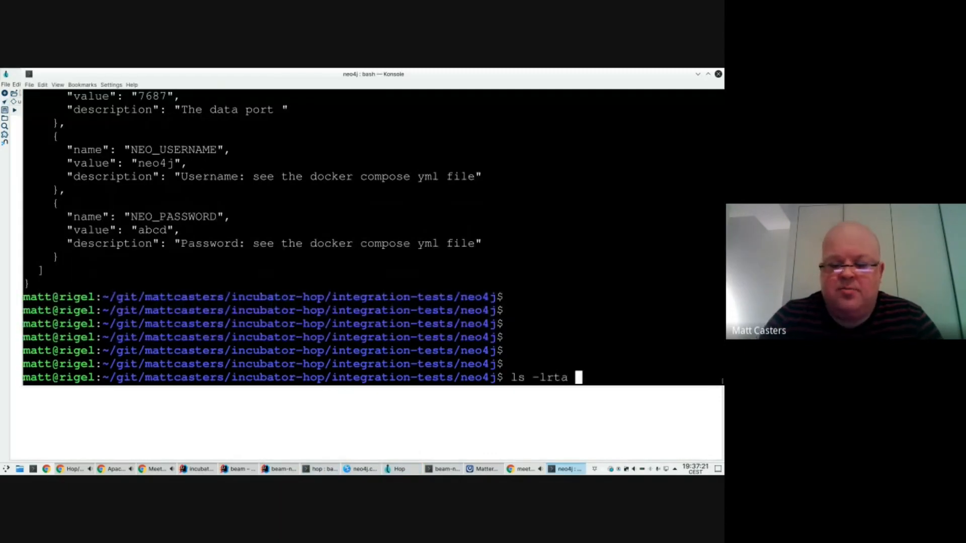
text(~/.ssh)
key(Return)
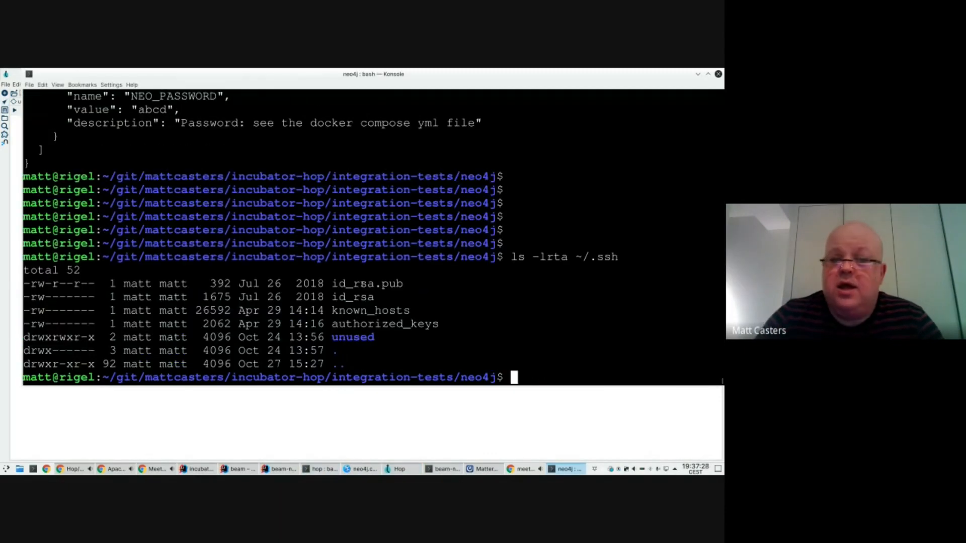
double_click(356, 285)
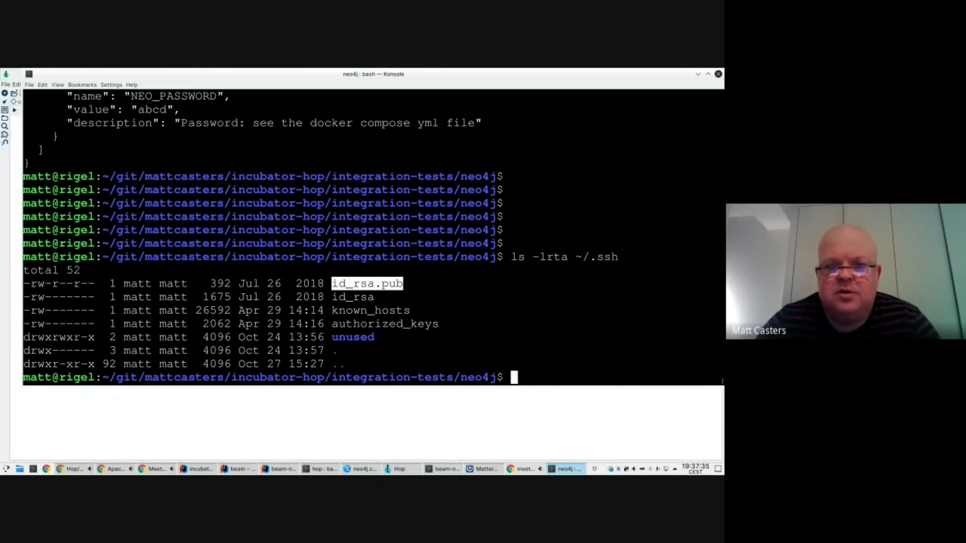
click(412, 283)
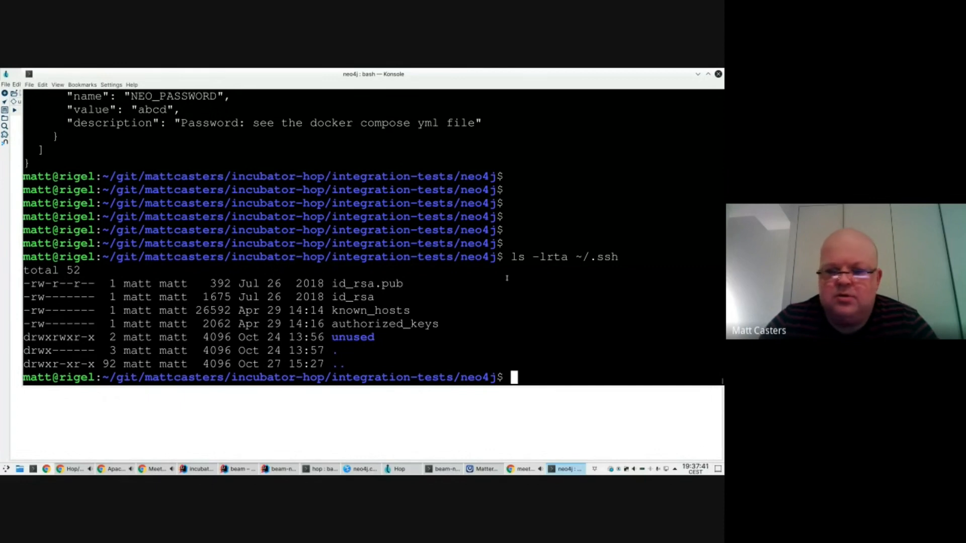
Move up two directories from integration-tests/neo4j to the incubator-hop repository root
text(cd ..)
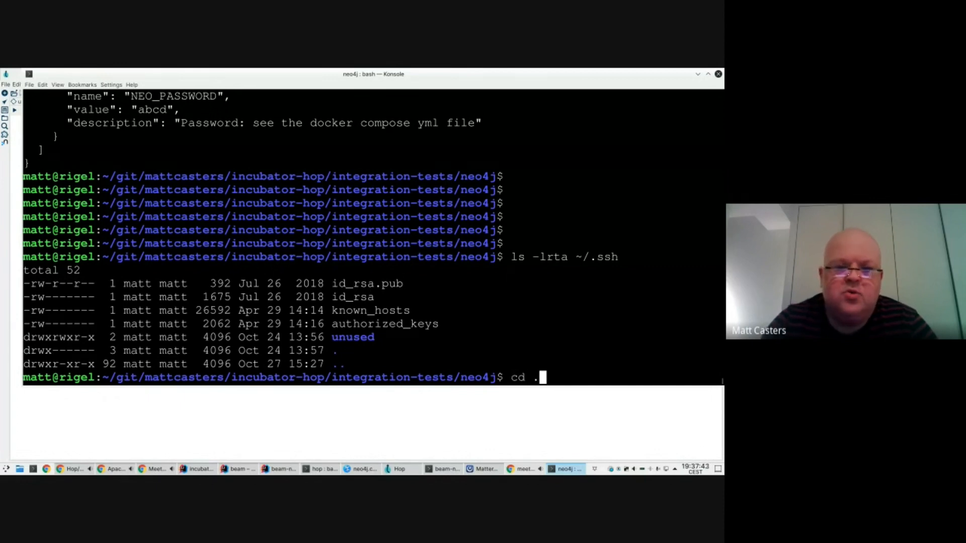
key(Return)
text(cd ..)
key(Return)
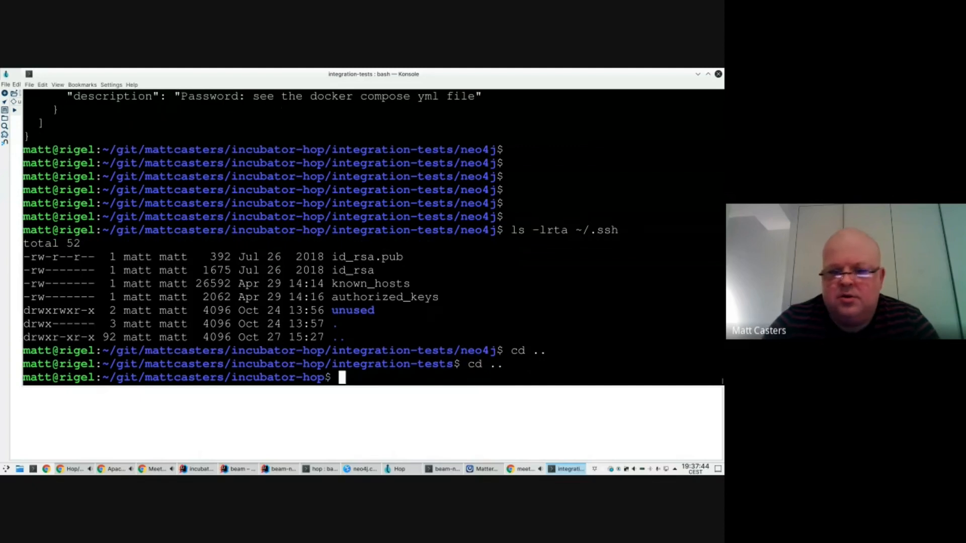
Fetch the master branch from the upstream remote with git fetch upstream master
text(git )
text(stat)
key(BackSpace)
key(BackSpace)
key(BackSpace)
key(BackSpace)
text(fetch )
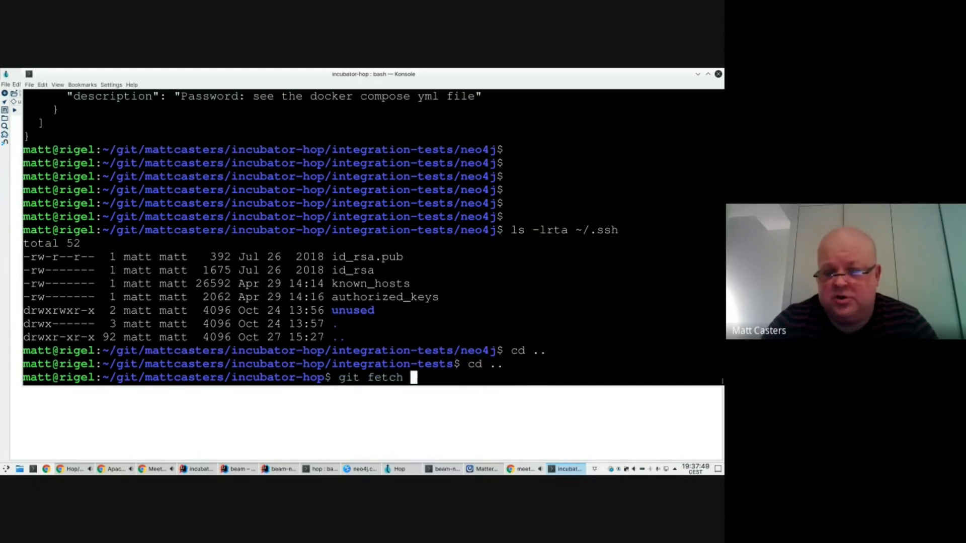
text(upstream)
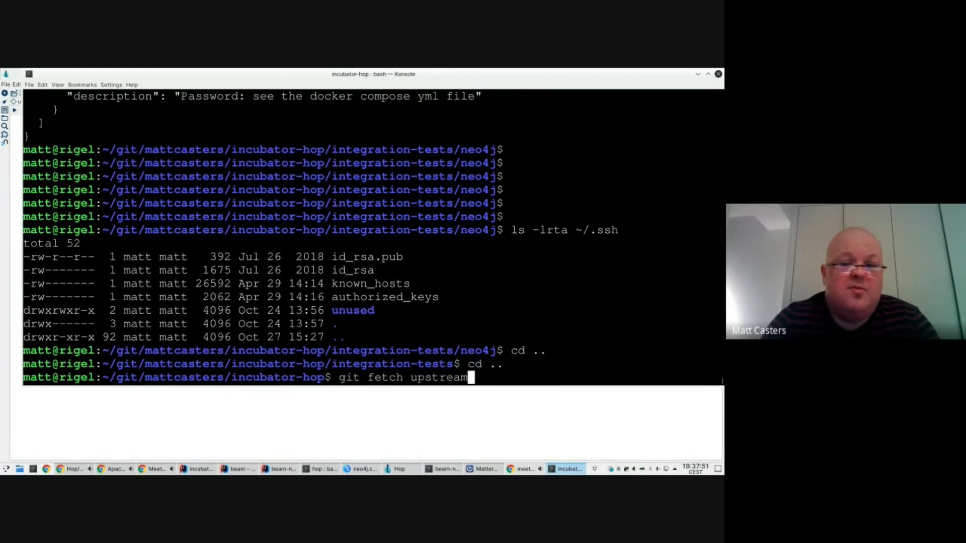
text( master)
key(Return)
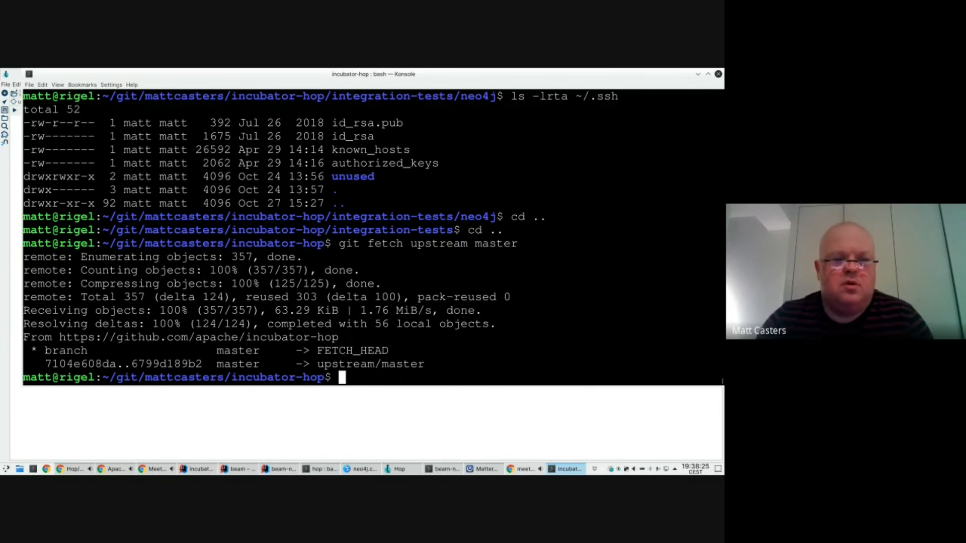
Switch to Chrome, view the presenter's GitHub profile and account options in a new tab, and close that tab
click(171, 424)
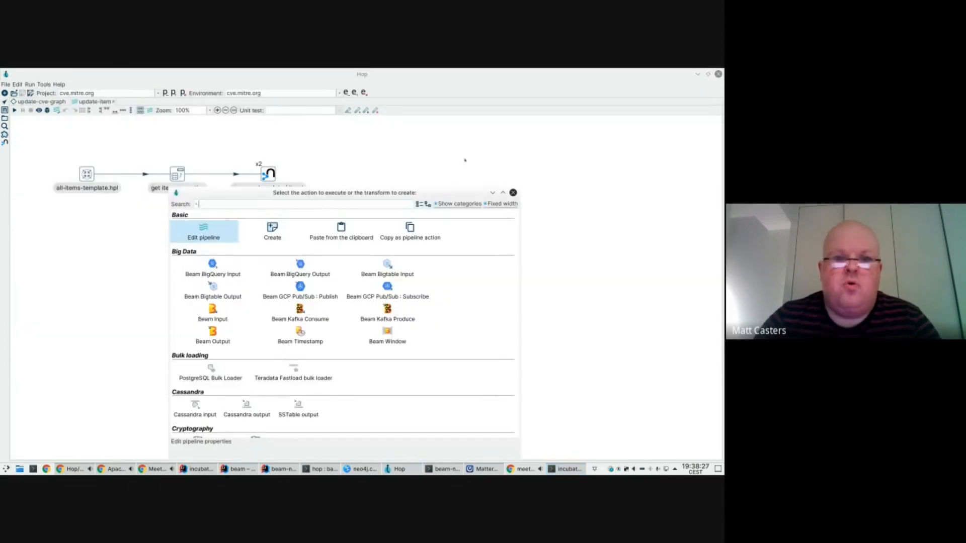
click(91, 469)
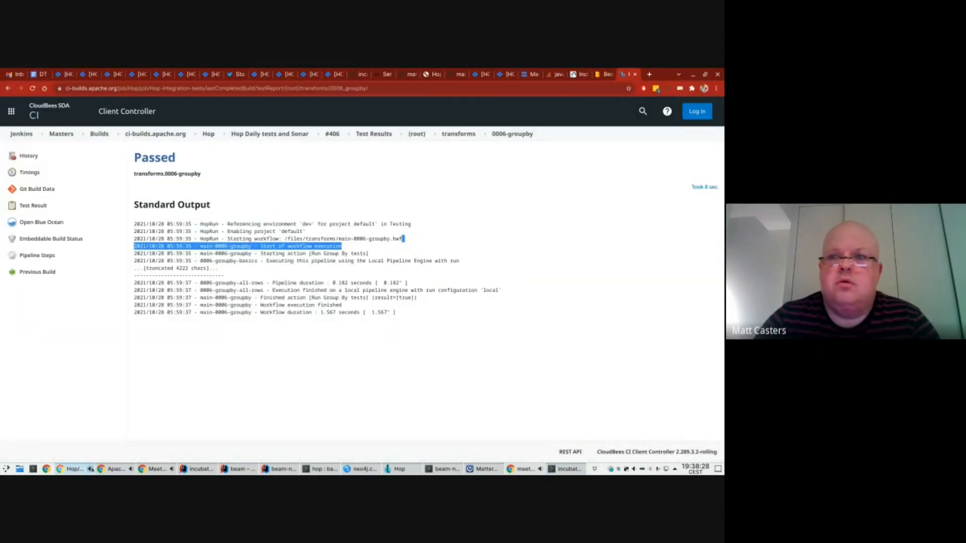
click(649, 74)
text(github.com/mattcasters/)
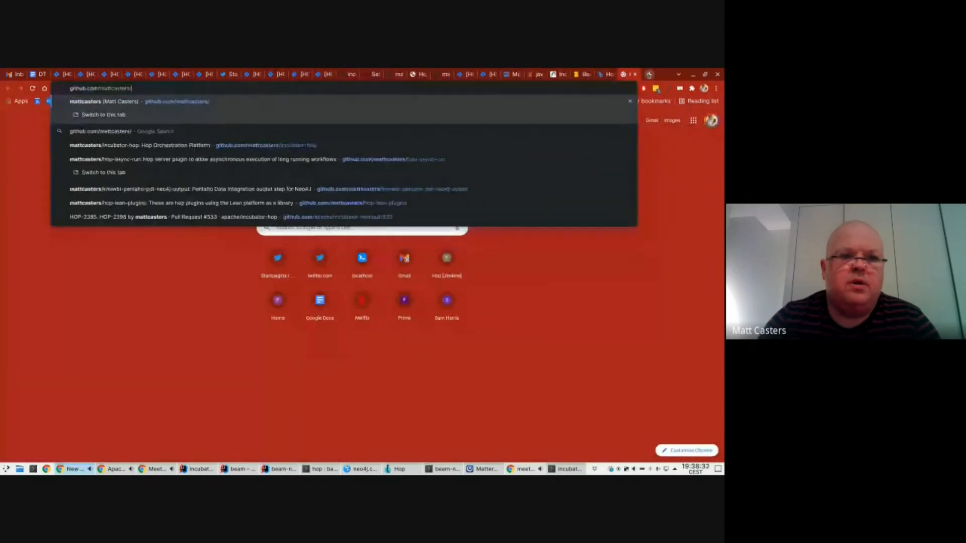
key(Return)
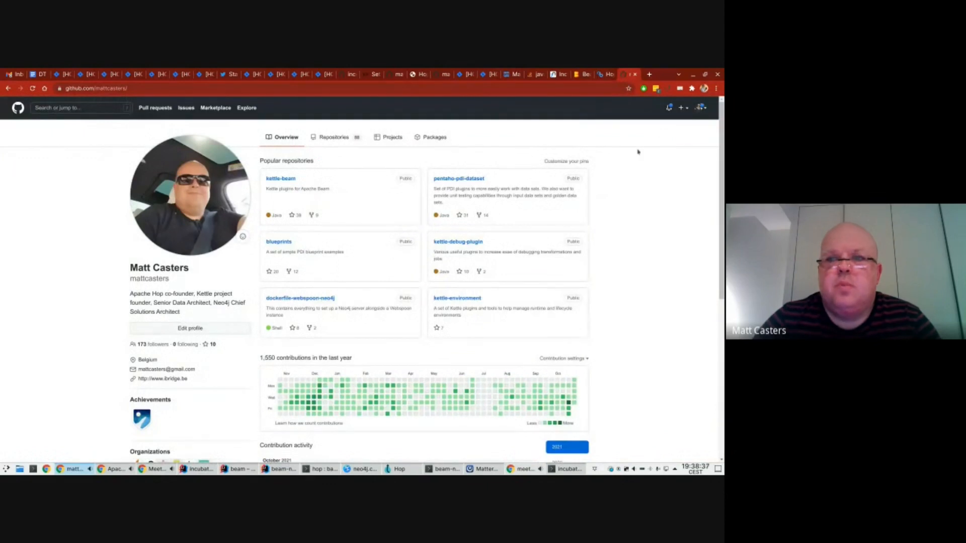
click(703, 108)
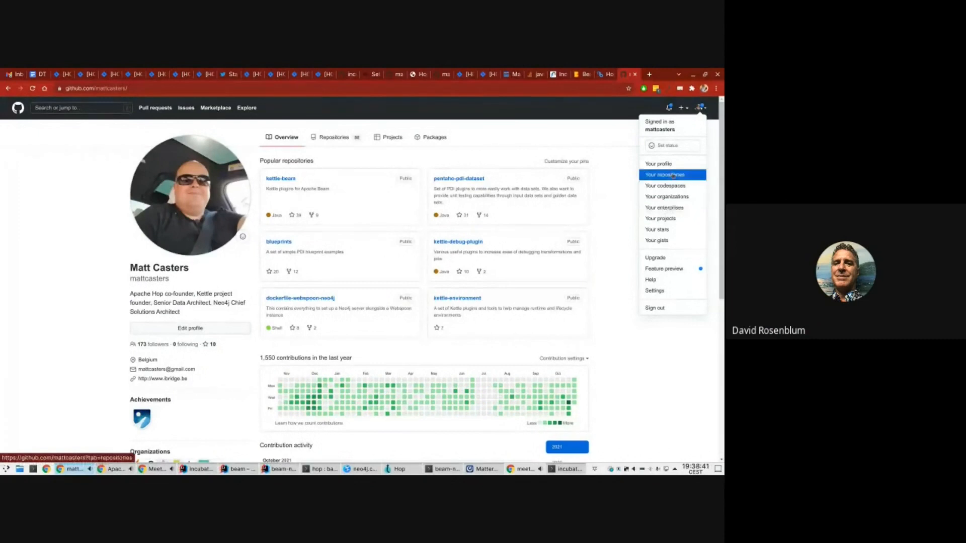
click(626, 138)
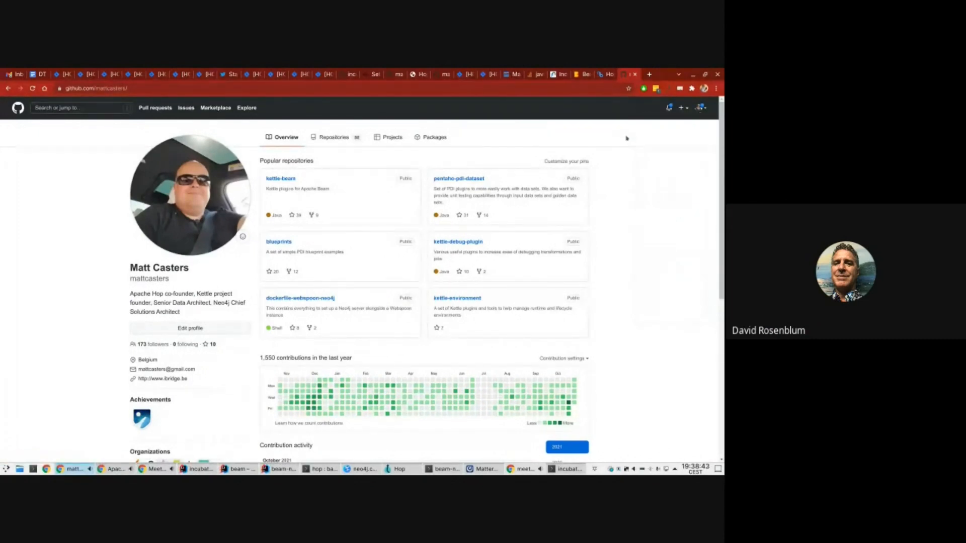
click(637, 74)
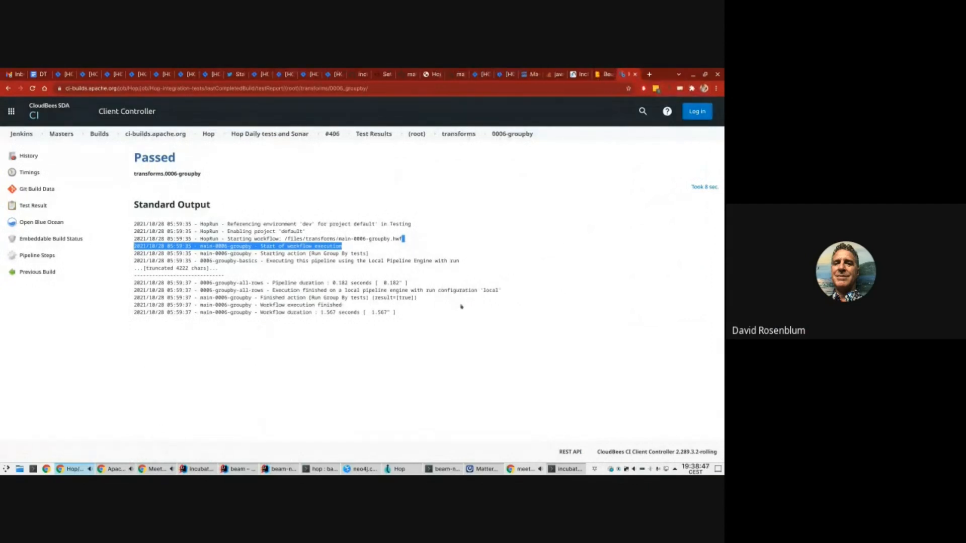
click(434, 313)
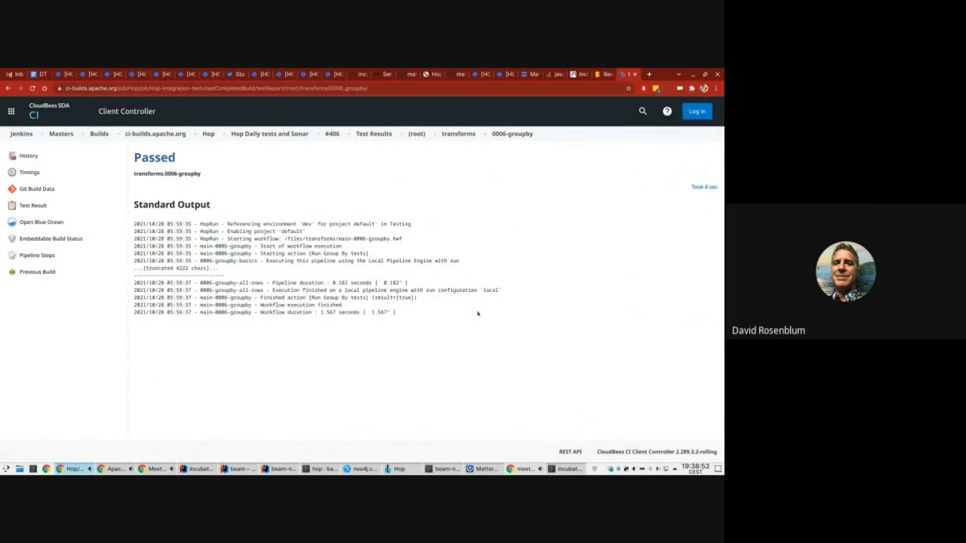
Switch to Apache Hop and select the cve.mitre.org root folder in the file explorer perspective
click(418, 472)
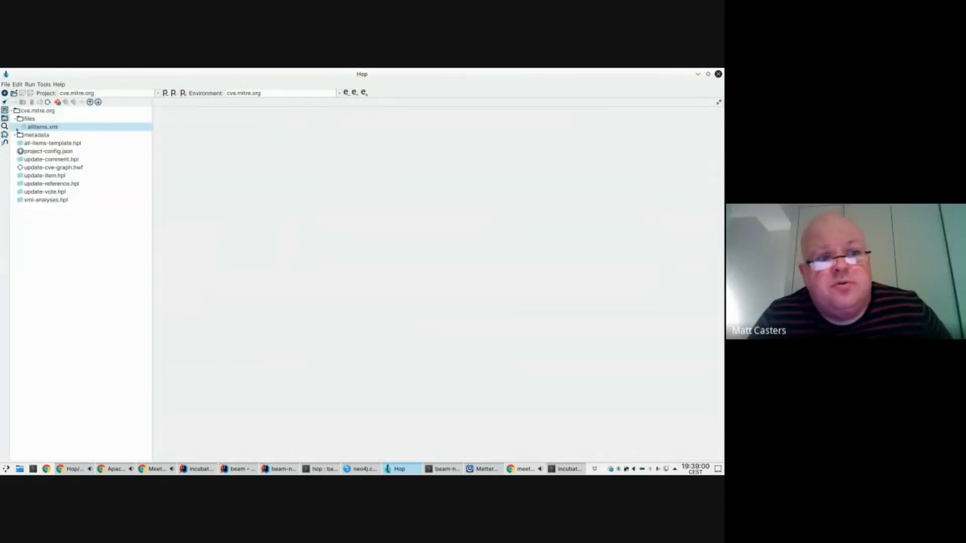
click(4, 118)
click(26, 111)
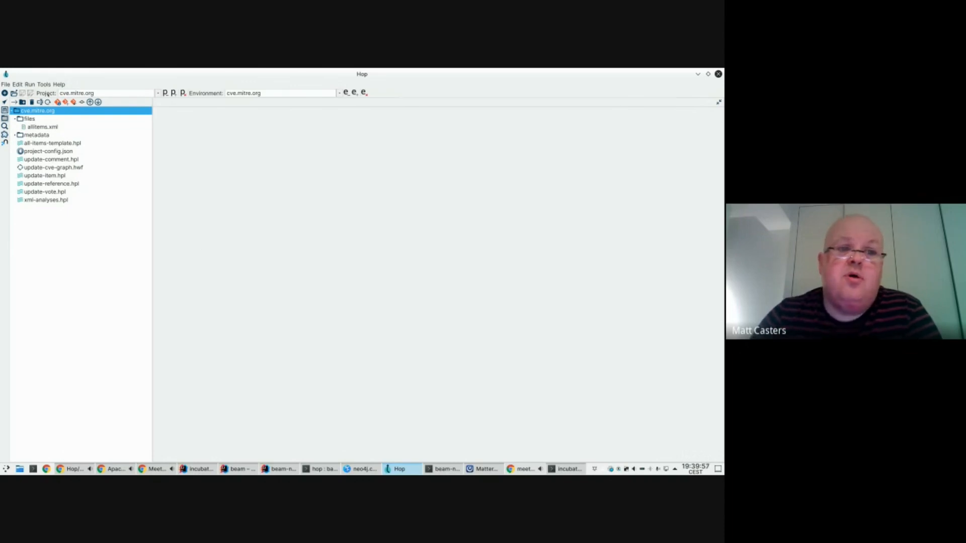
Copy the Home folder path from the cve.mitre.org project properties and close them without changes
click(47, 94)
drag(413, 222, 302, 223)
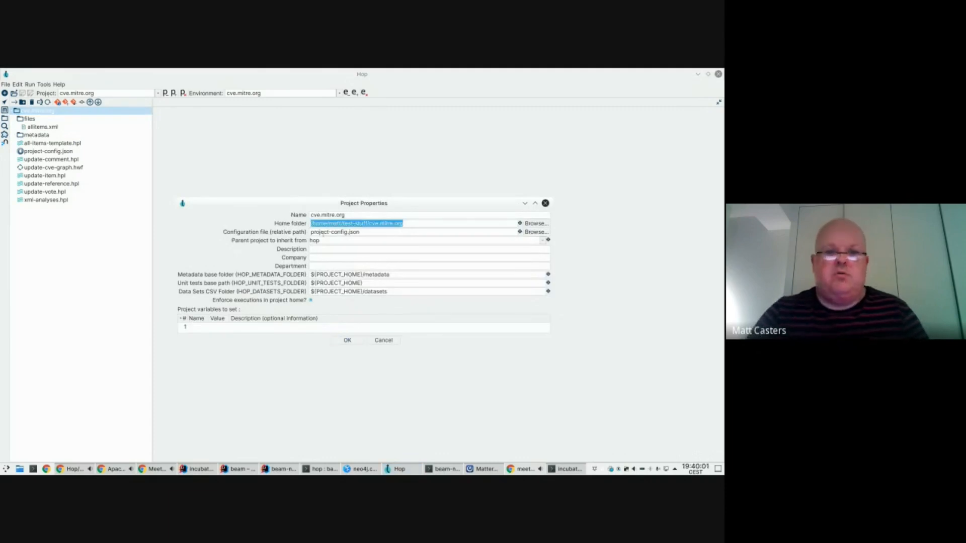
triple_click(409, 223)
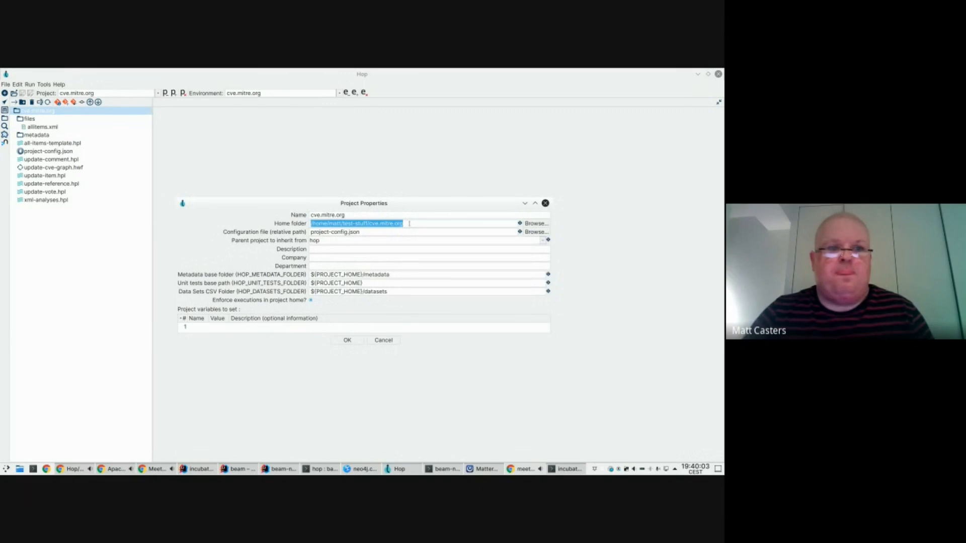
right_click(375, 223)
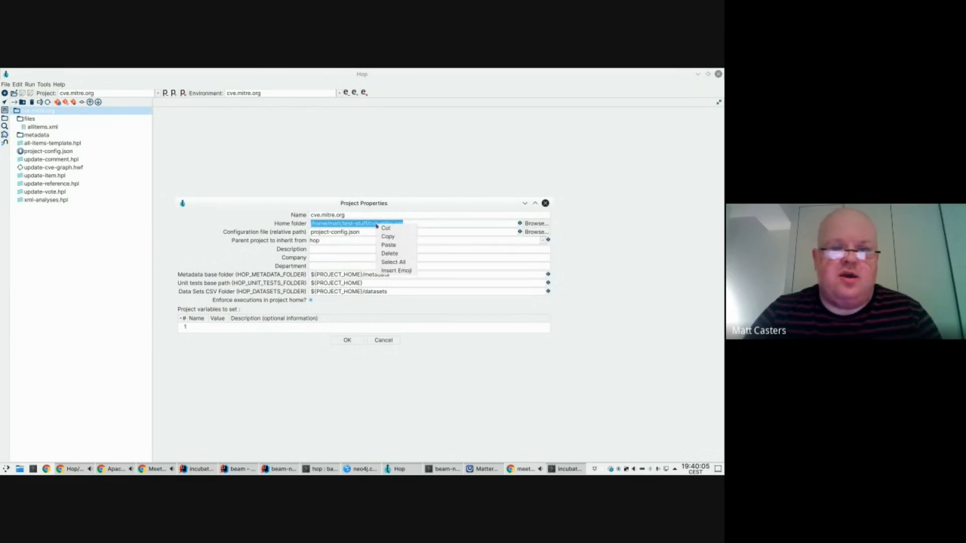
click(391, 238)
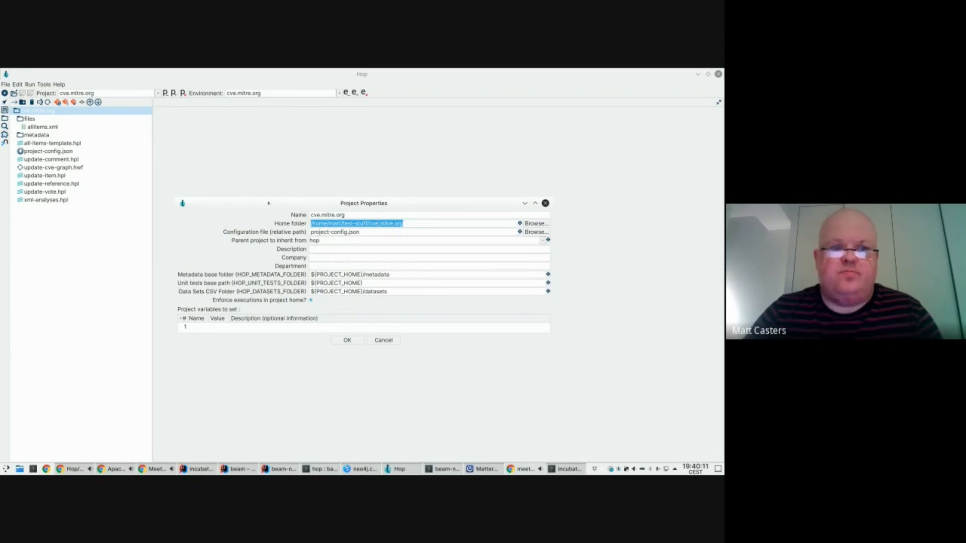
click(384, 340)
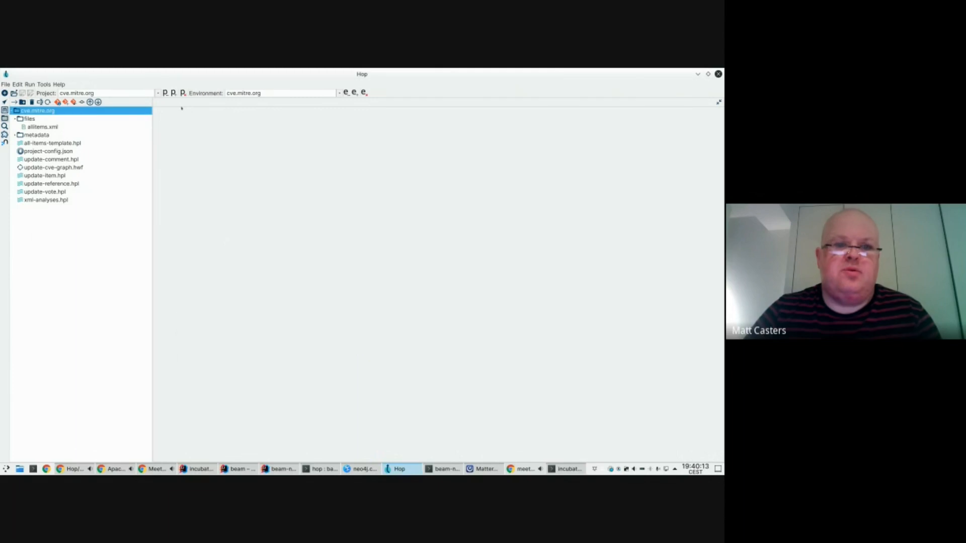
Switch to the IT transforms project and display its files in the file explorer perspective
click(105, 93)
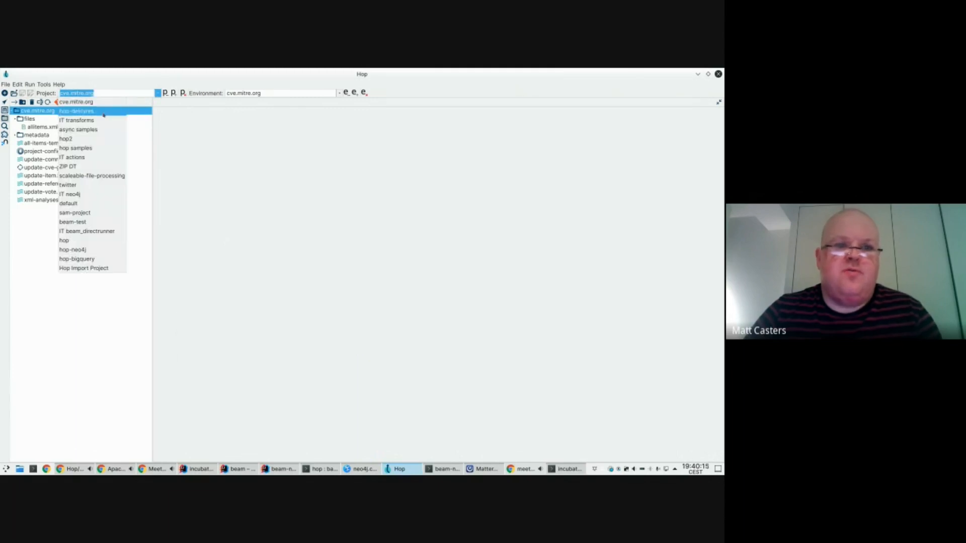
click(89, 130)
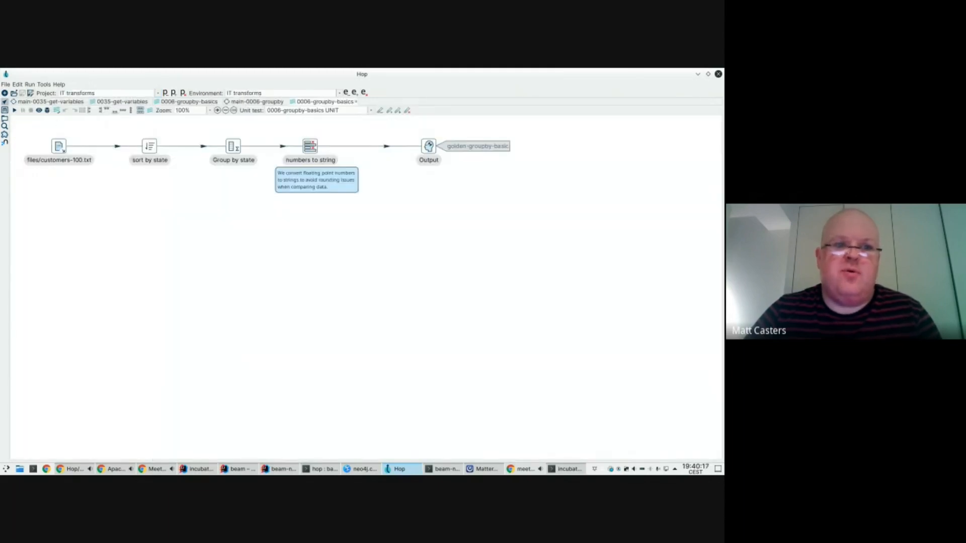
click(5, 118)
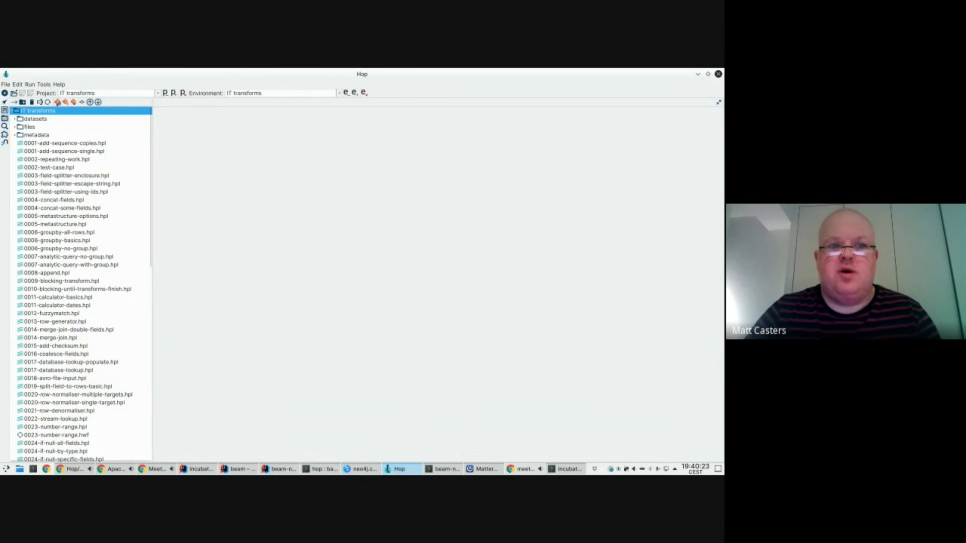
Examine the git info of the IT transforms folder, 0001-add-sequence-copies.hpl and 0001-add-sequence-single.hpl, and close the git view
click(58, 103)
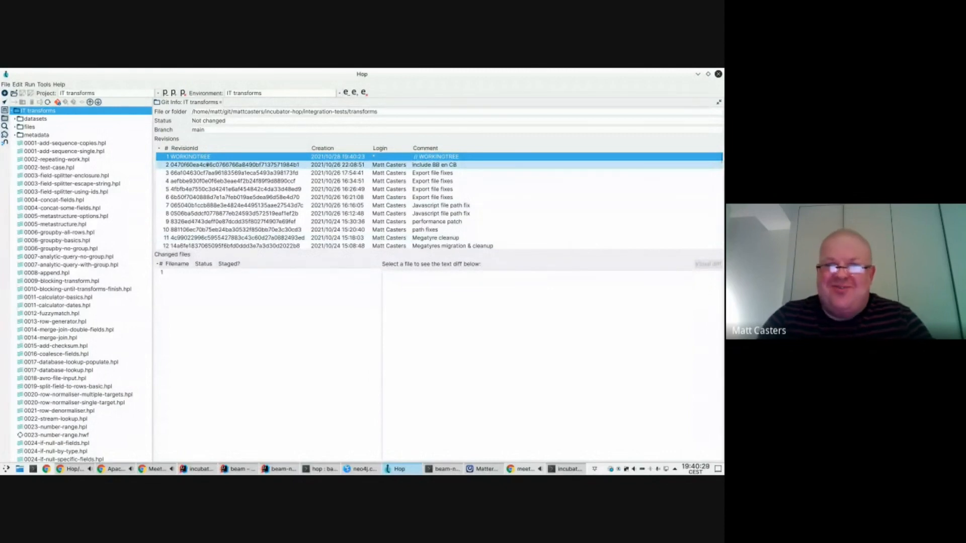
click(229, 207)
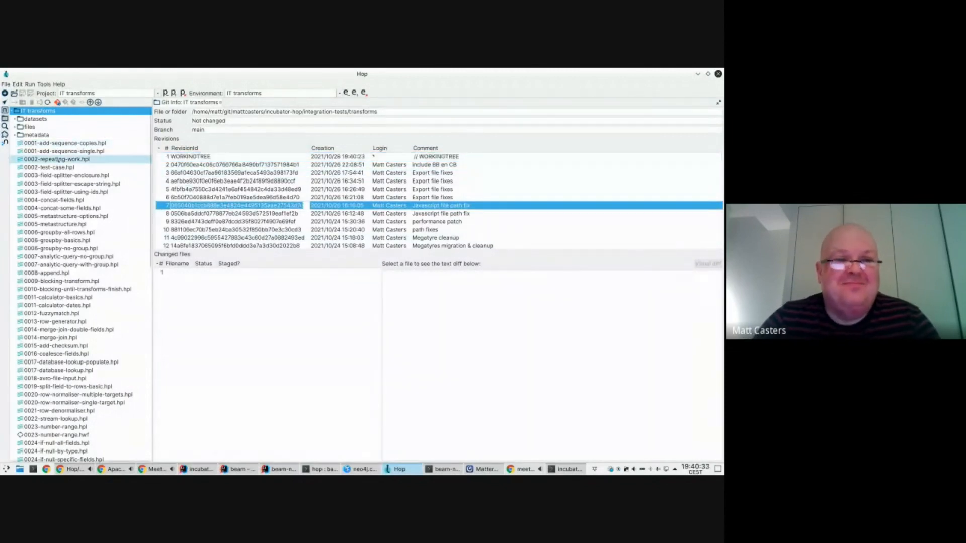
click(100, 143)
click(413, 302)
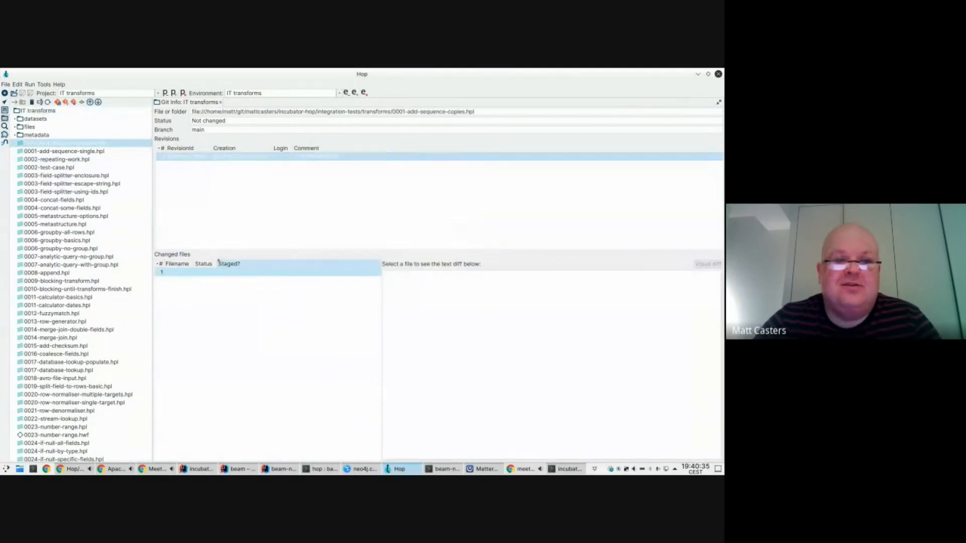
click(67, 151)
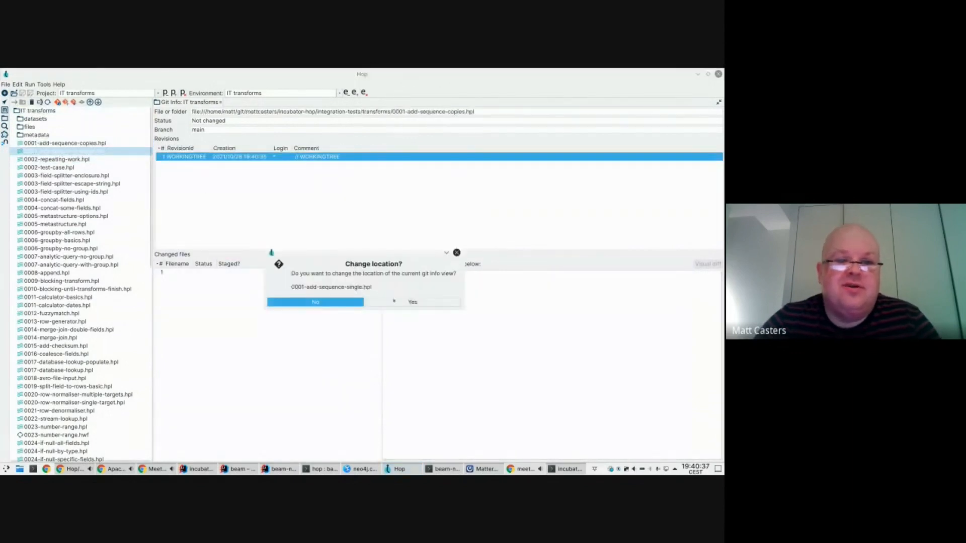
click(410, 300)
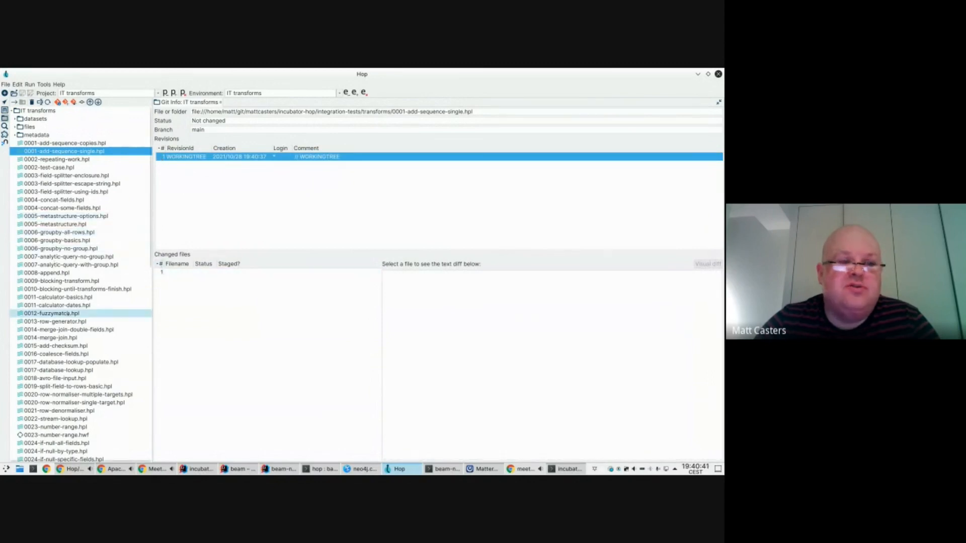
scroll(69, 313, down, 5)
scroll(69, 313, up, 5)
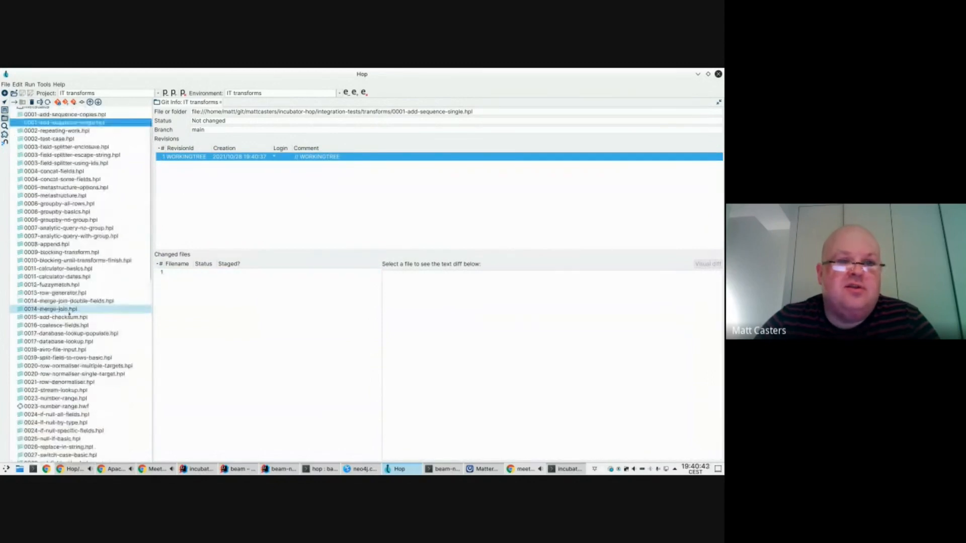
click(222, 103)
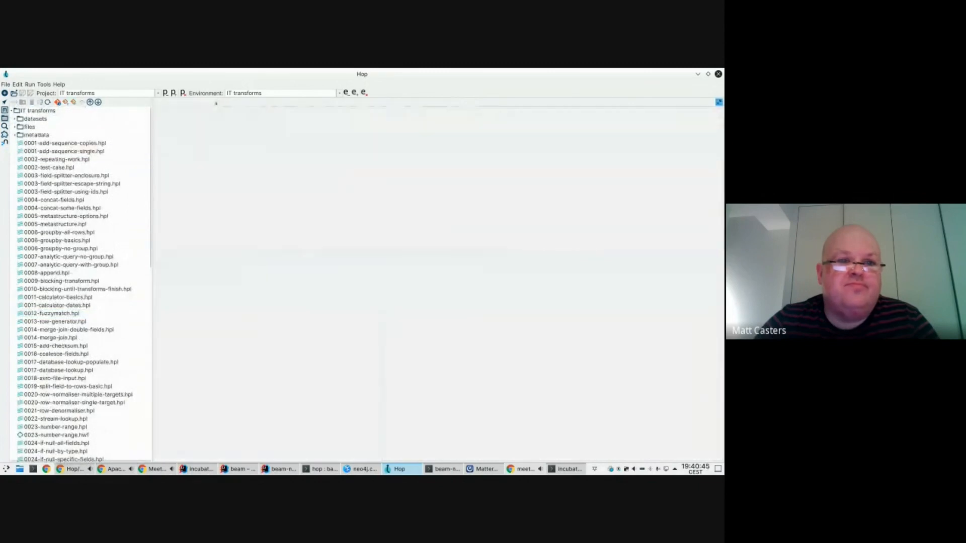
Review the IT transforms project properties from the pipeline view without changing them, and switch to the hop2 project
click(5, 102)
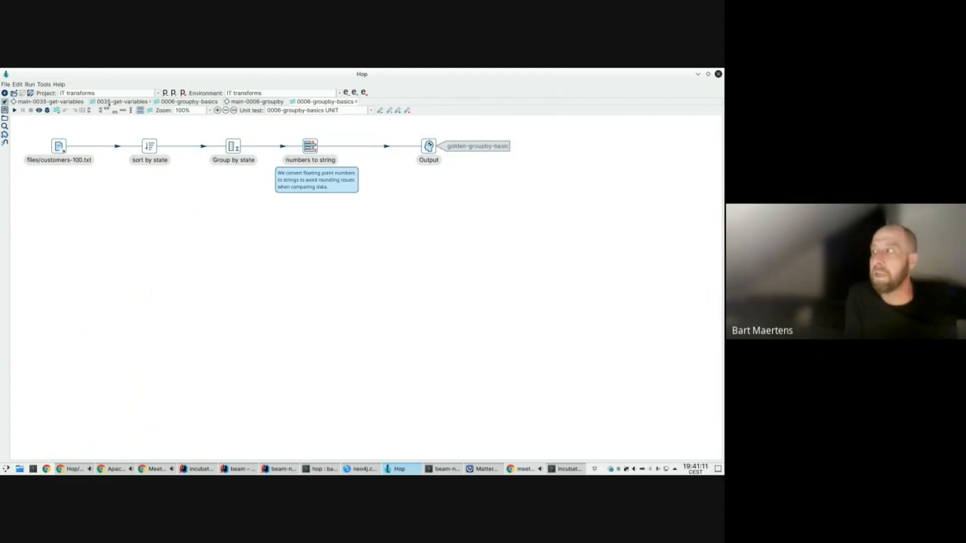
click(165, 94)
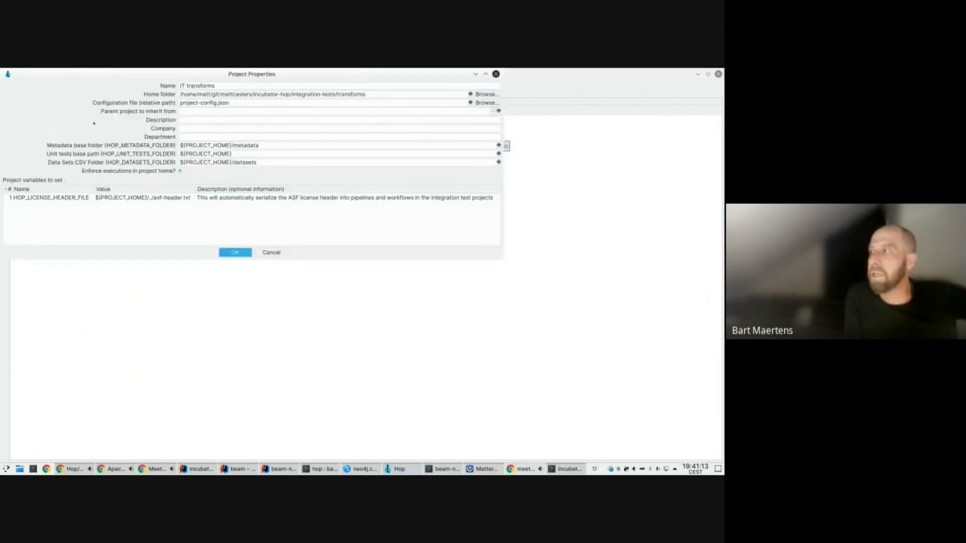
click(277, 253)
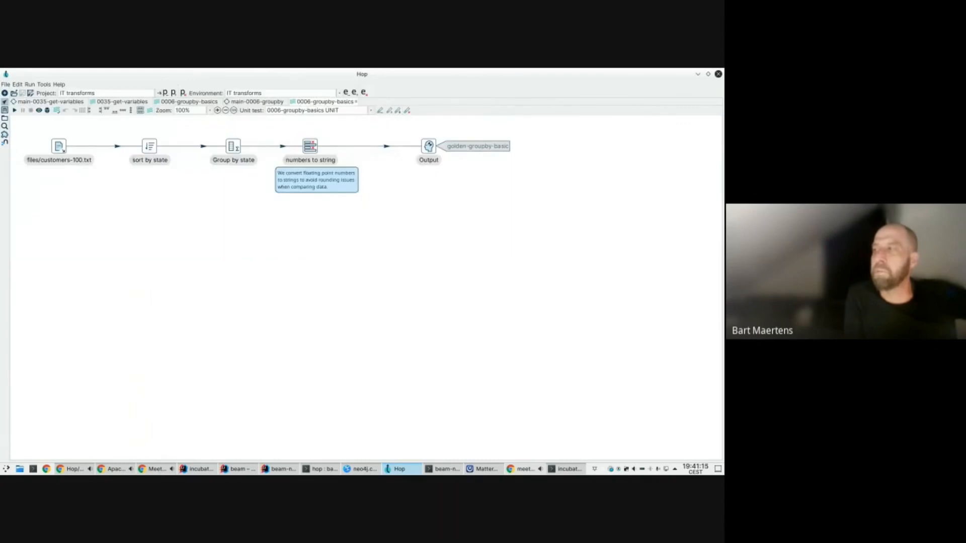
click(97, 93)
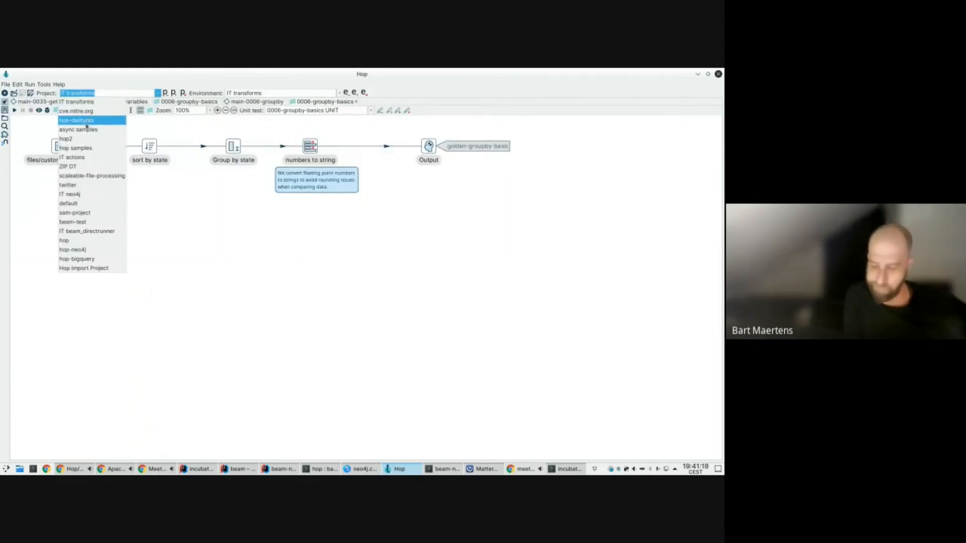
click(86, 139)
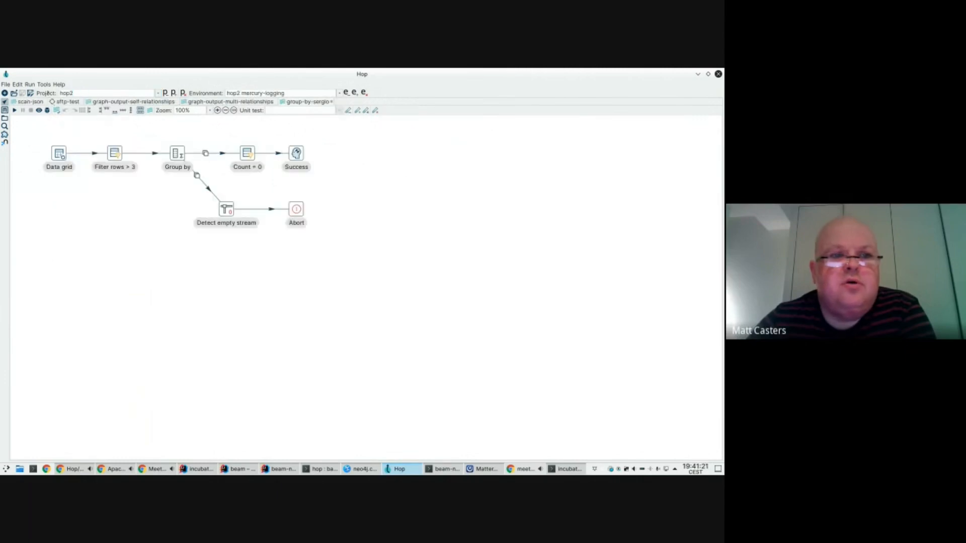
Review the hop2 project properties, including the parent project it inherits from, and close them without changes
click(165, 93)
triple_click(389, 236)
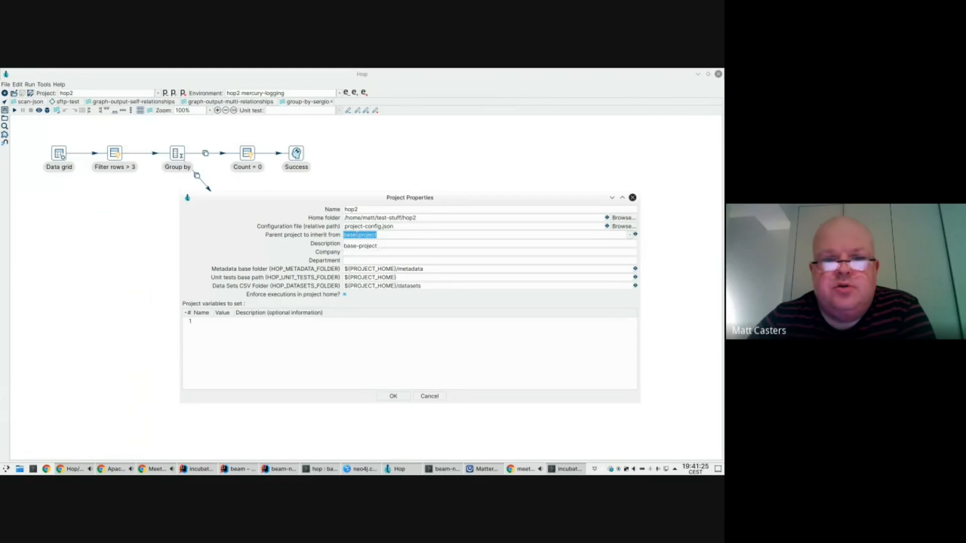
click(430, 396)
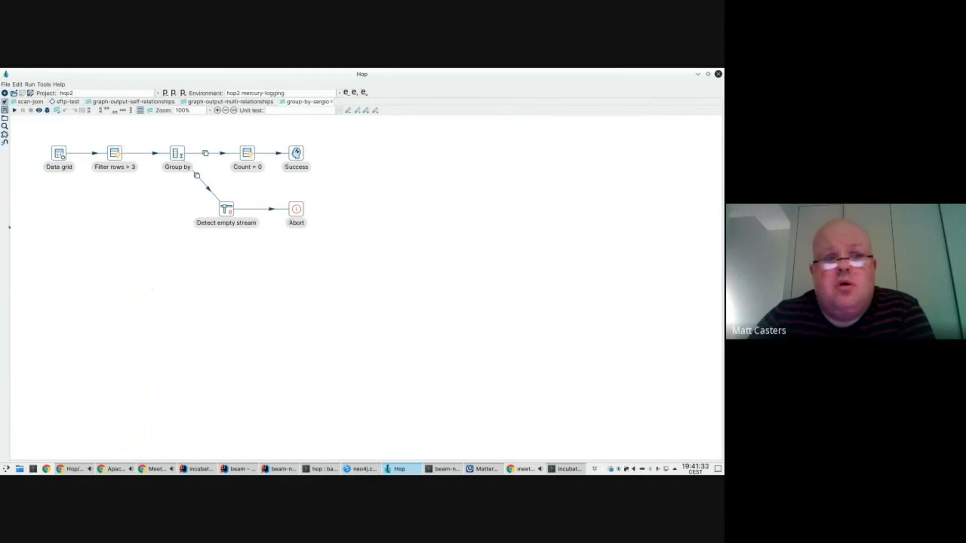
Examine the local pipeline run configuration and the local workflow run configuration in hop2's metadata perspective
click(5, 135)
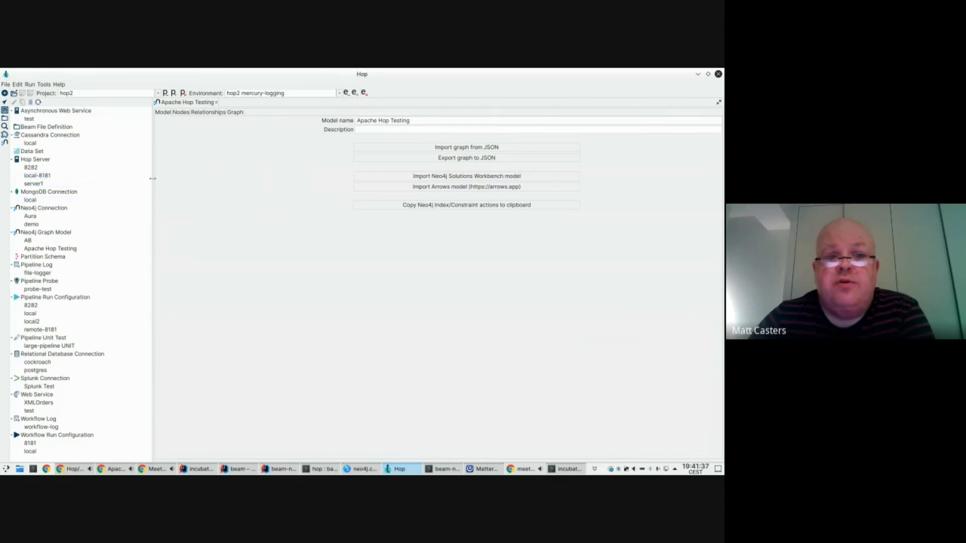
drag(152, 178, 126, 180)
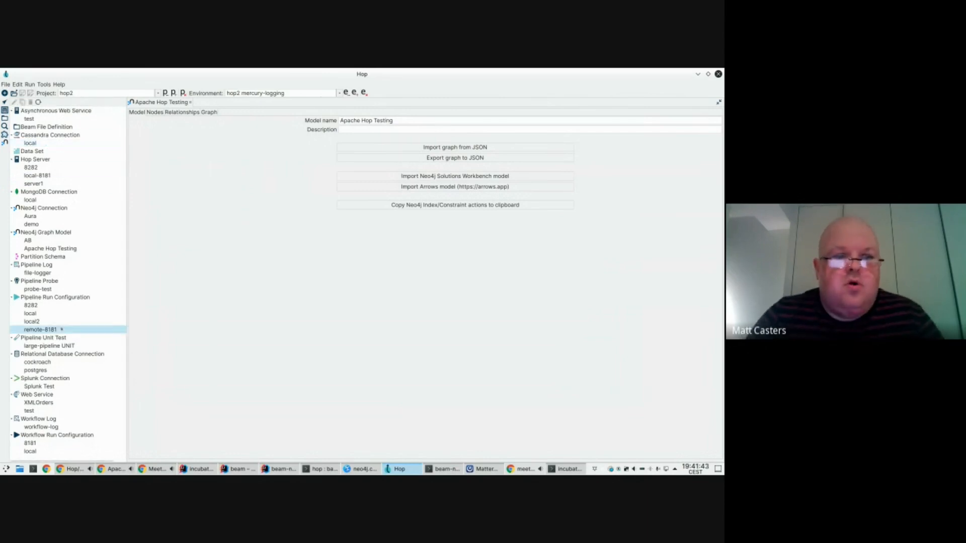
double_click(33, 313)
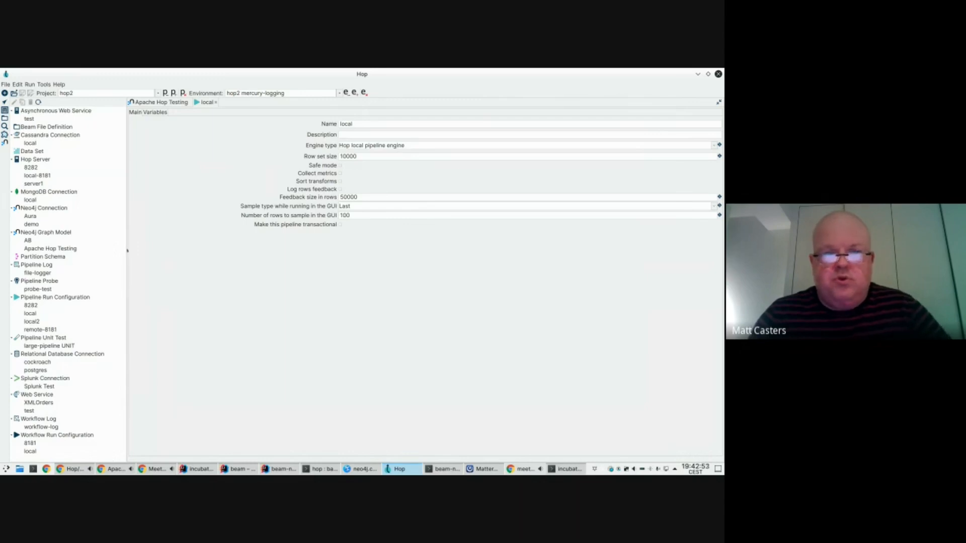
drag(127, 251, 120, 261)
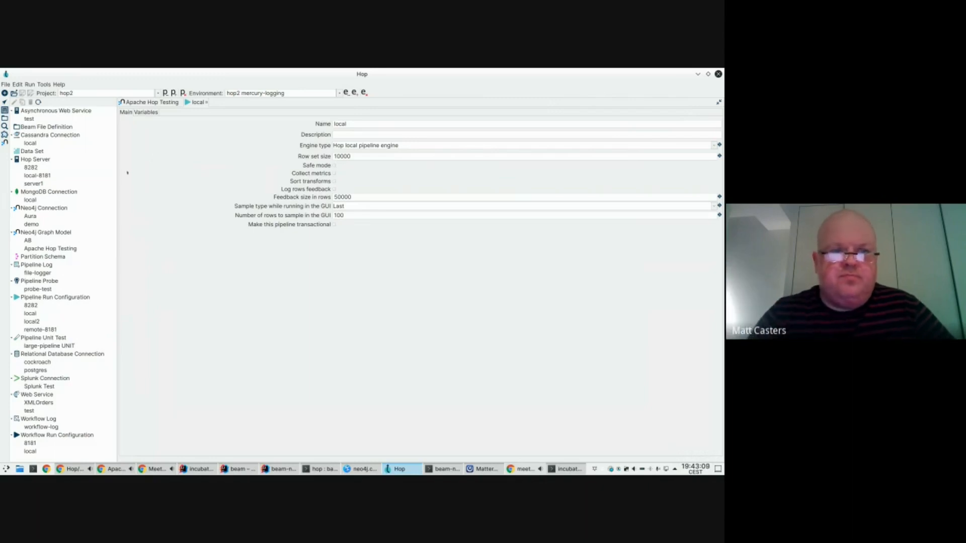
drag(117, 186, 116, 185)
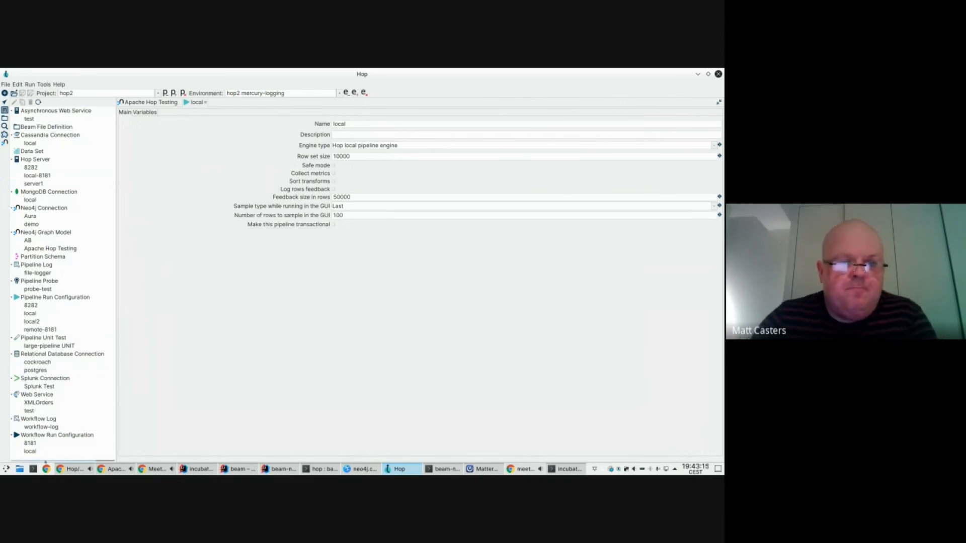
double_click(30, 451)
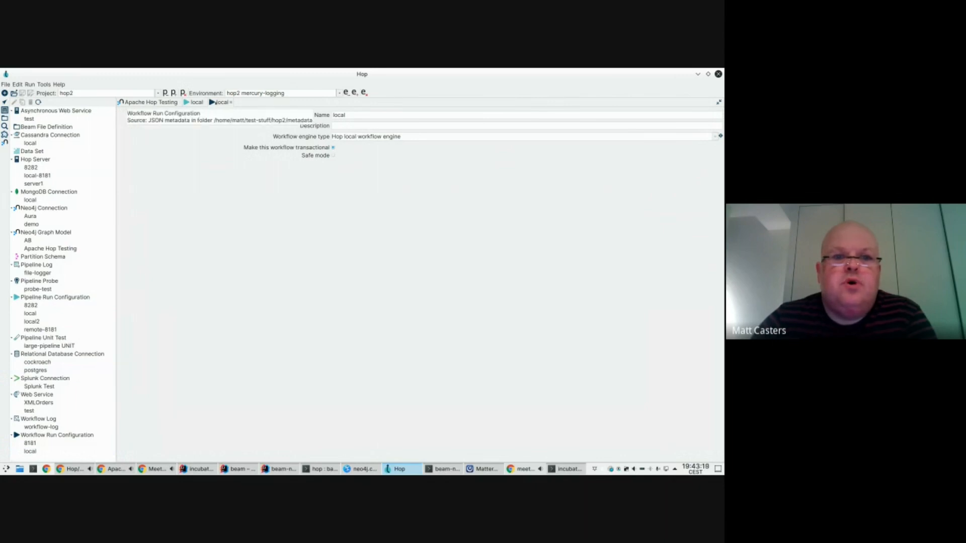
Switch to the default project and open its local pipeline run configuration in the metadata perspective
click(158, 93)
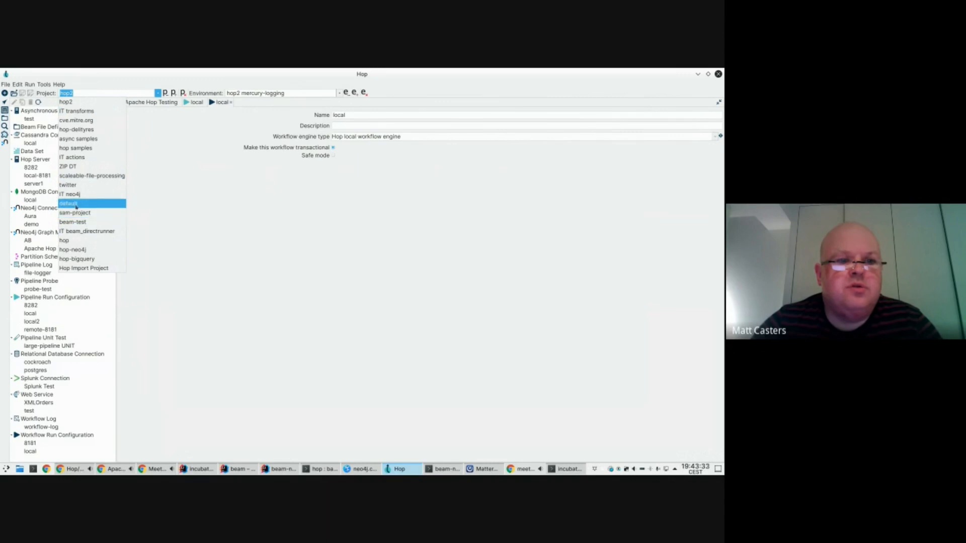
click(76, 204)
click(157, 93)
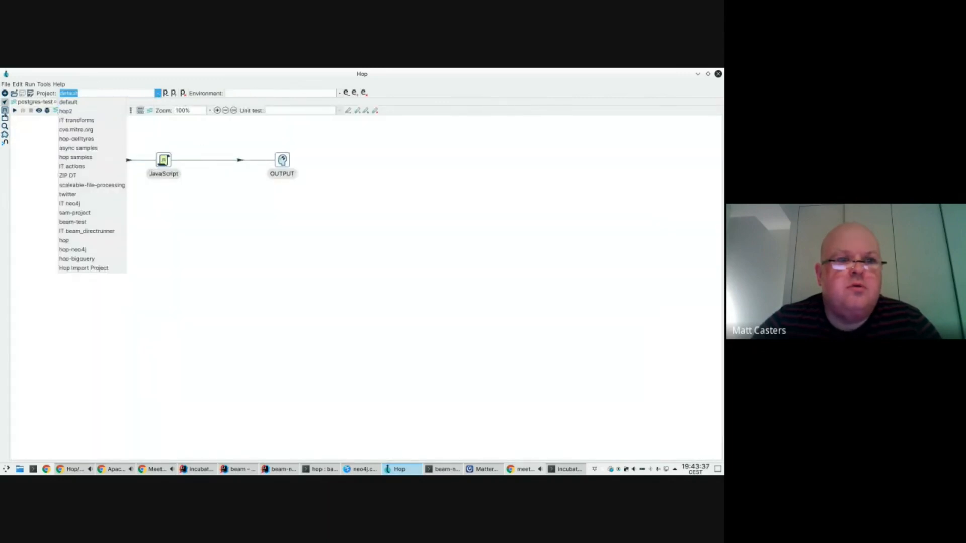
click(4, 109)
click(45, 207)
Start adding a new project, and create its folder hhh inside ~/test-stuff in the Konsole terminal
click(174, 93)
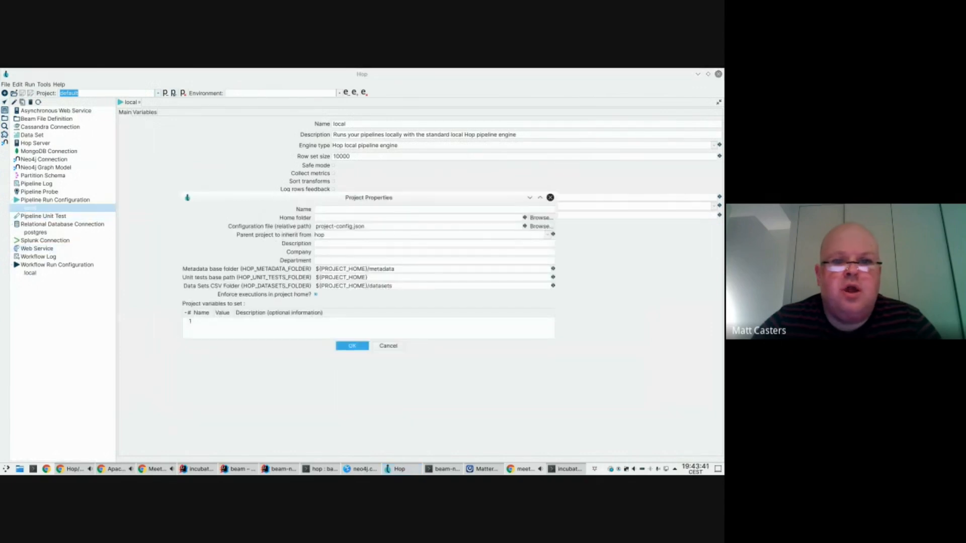
click(344, 211)
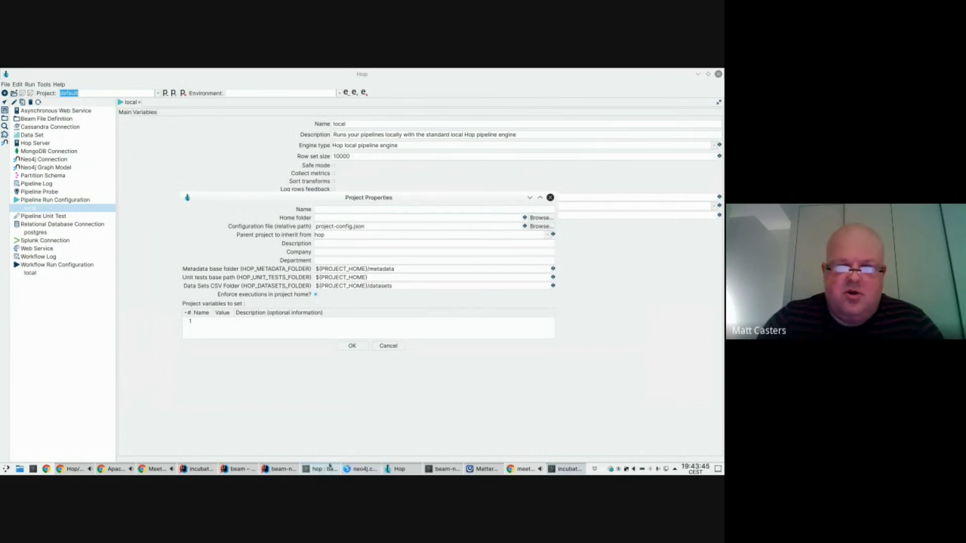
click(567, 469)
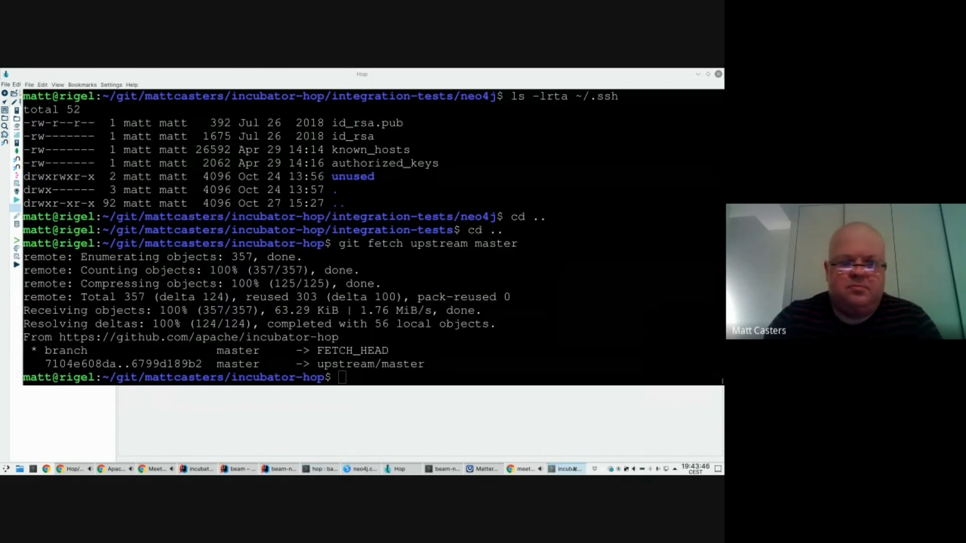
text(cd)
key(Return)
text(cd test)
key(Tab)
key(Return)
text(mkdir hhh)
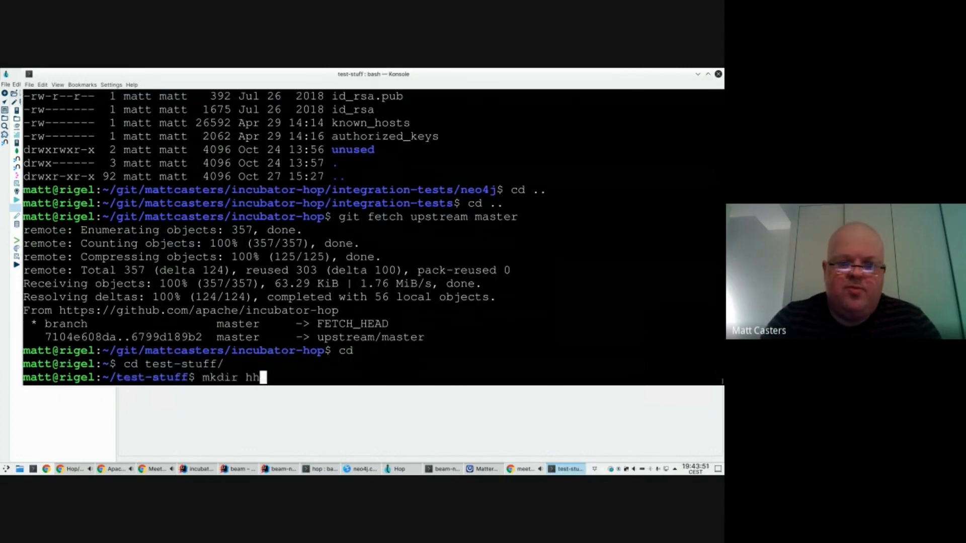
key(Return)
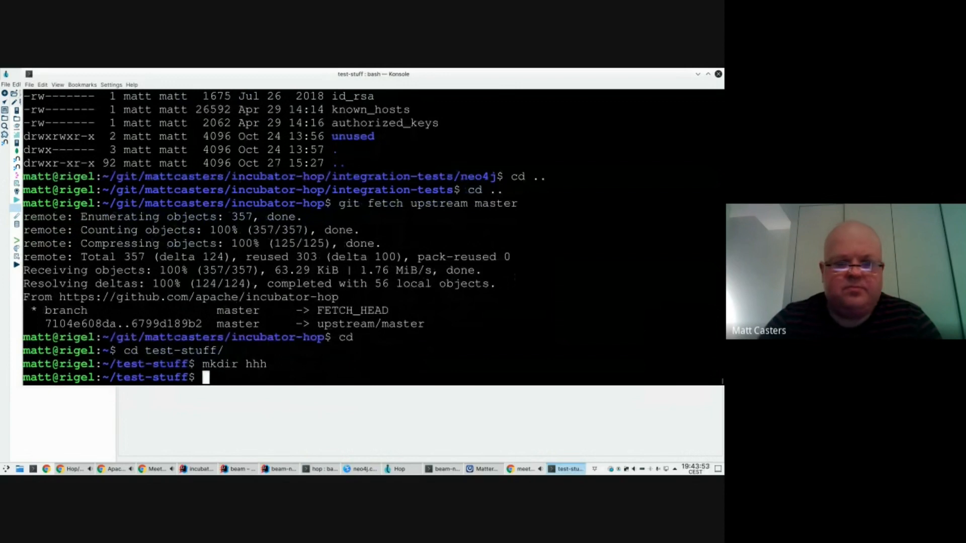
Back in Hop, choose the test-stuff/hhh directory as the new project's home folder, with hhh as its name
key(alt+Tab)
click(348, 217)
click(540, 218)
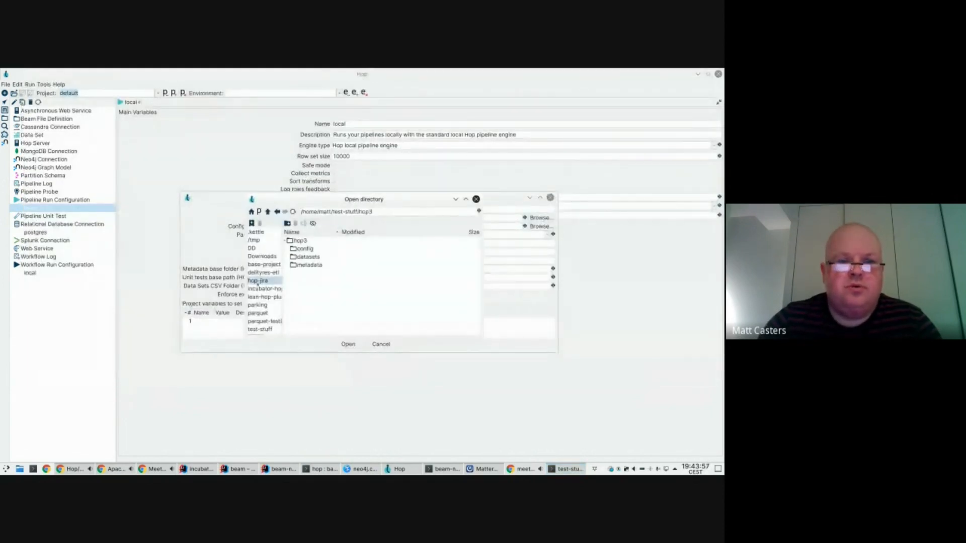
click(268, 328)
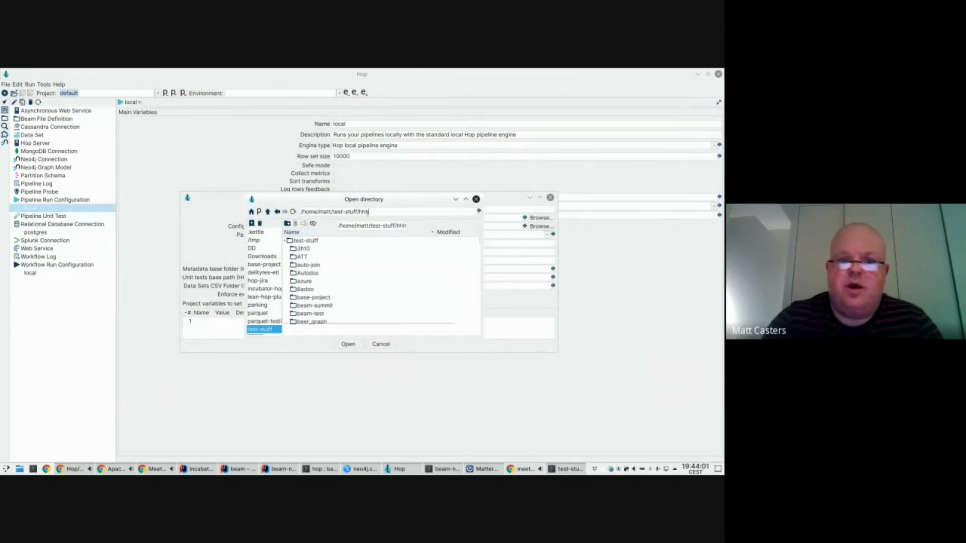
text(hhh)
click(349, 344)
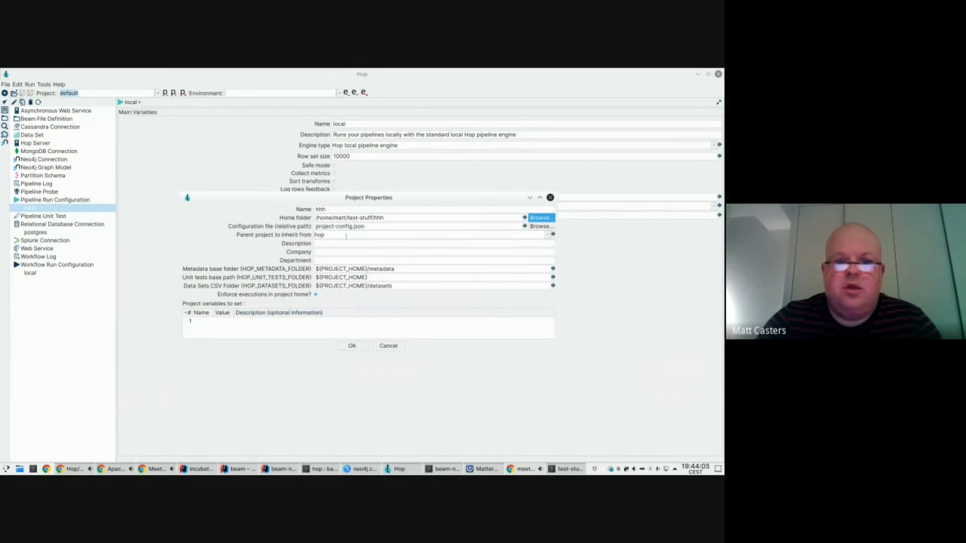
Set the parent project to inherit from to default and create the hhh project
click(326, 235)
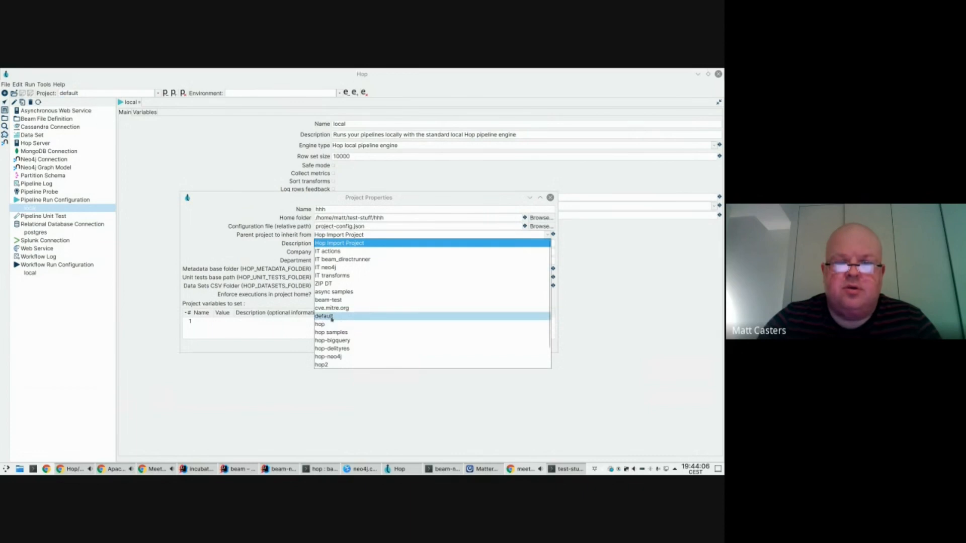
click(332, 317)
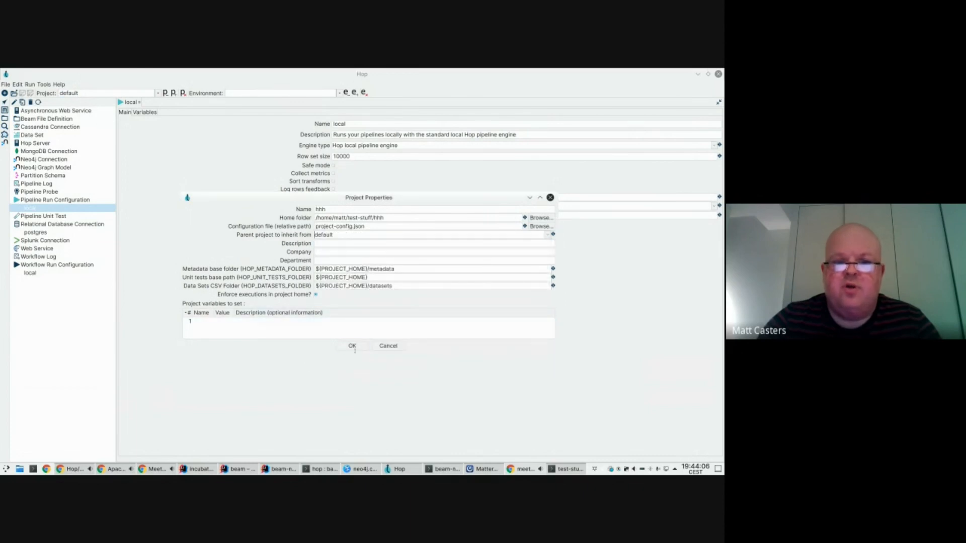
click(354, 346)
click(353, 305)
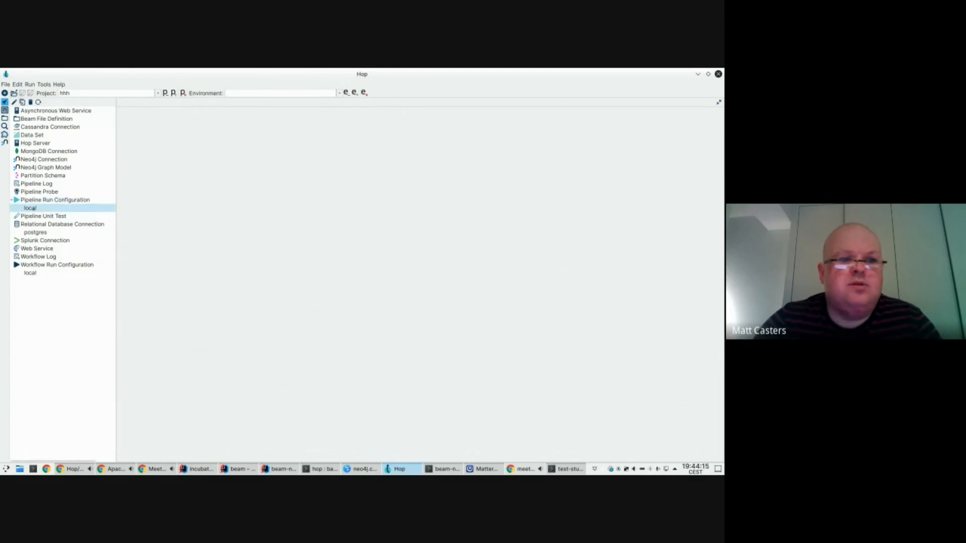
Compare the inherited local pipeline and workflow run configurations in hhh with those in the default project's metadata
click(31, 208)
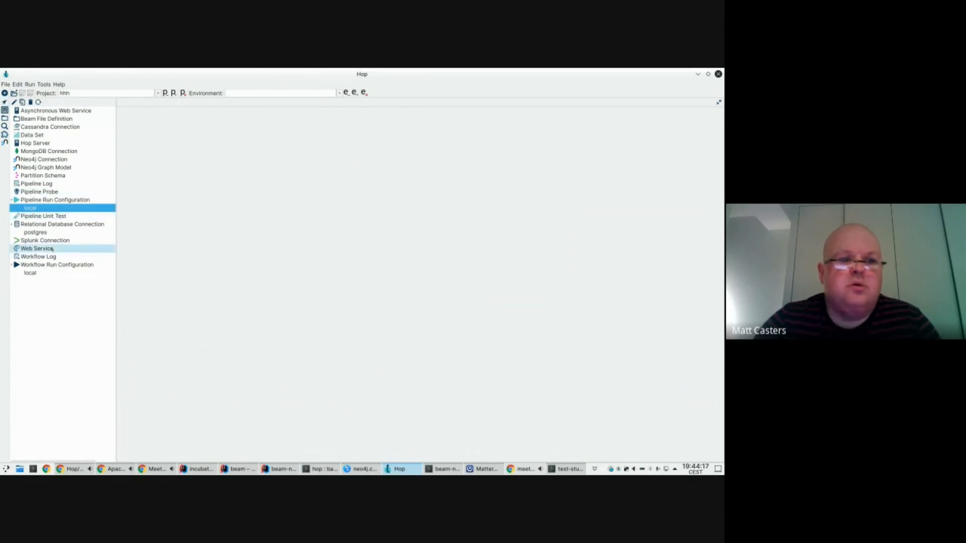
click(29, 274)
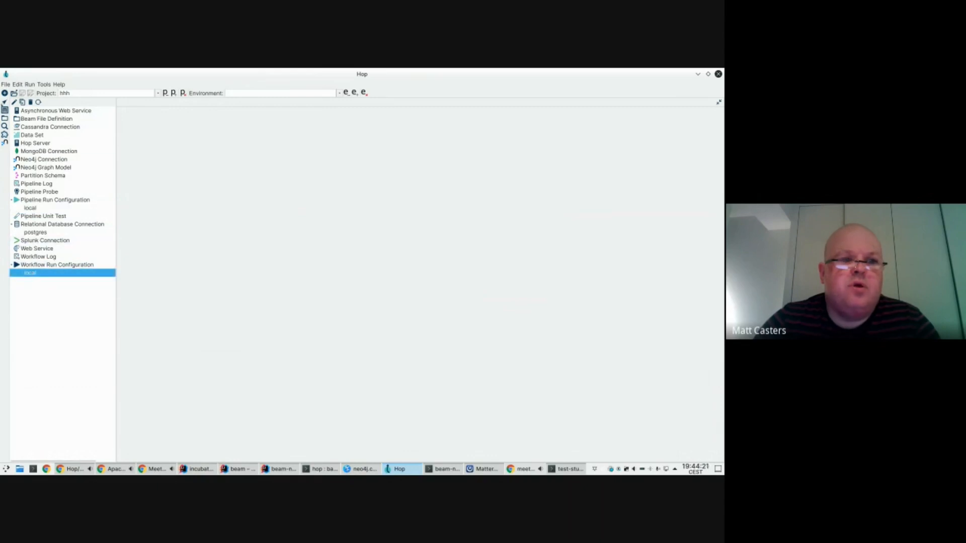
key(ctrl+shift+d)
click(157, 93)
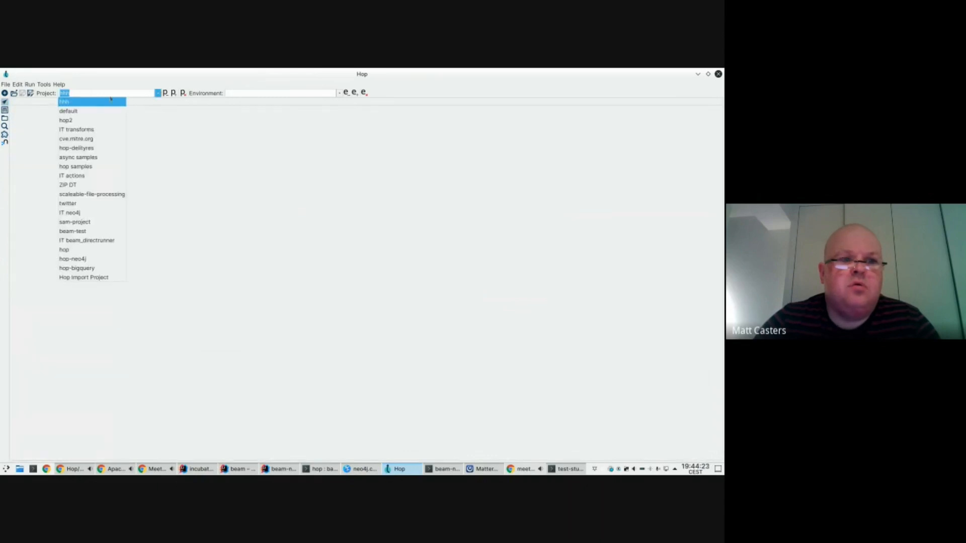
click(87, 111)
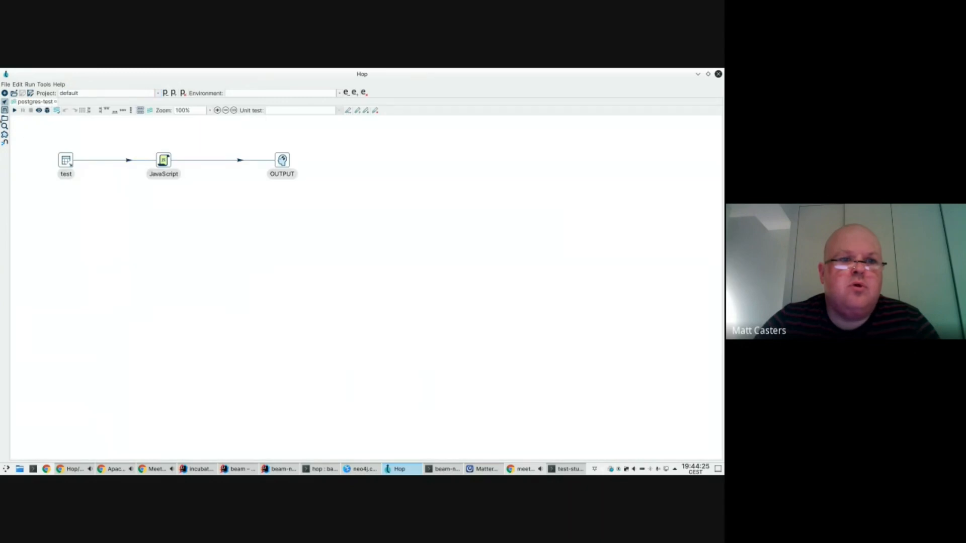
key(ctrl+shift+m)
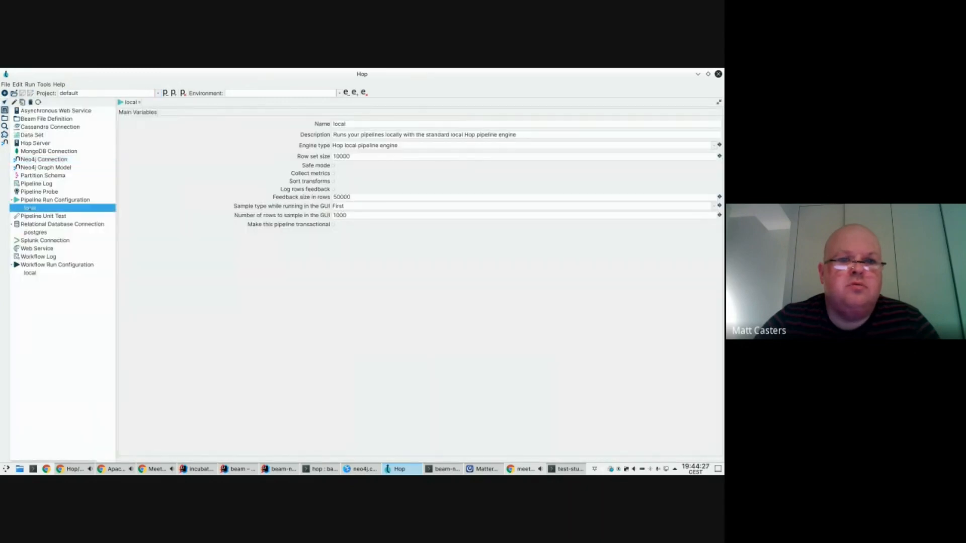
click(31, 274)
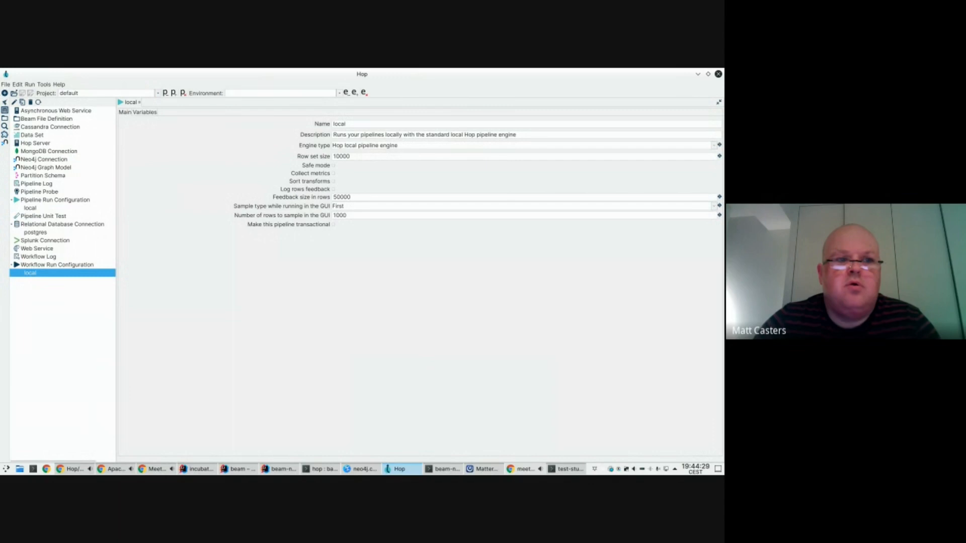
Examine postgres.json in the default project's metadata/rdbms folder and locate git.json in its metadata/git folder
click(5, 102)
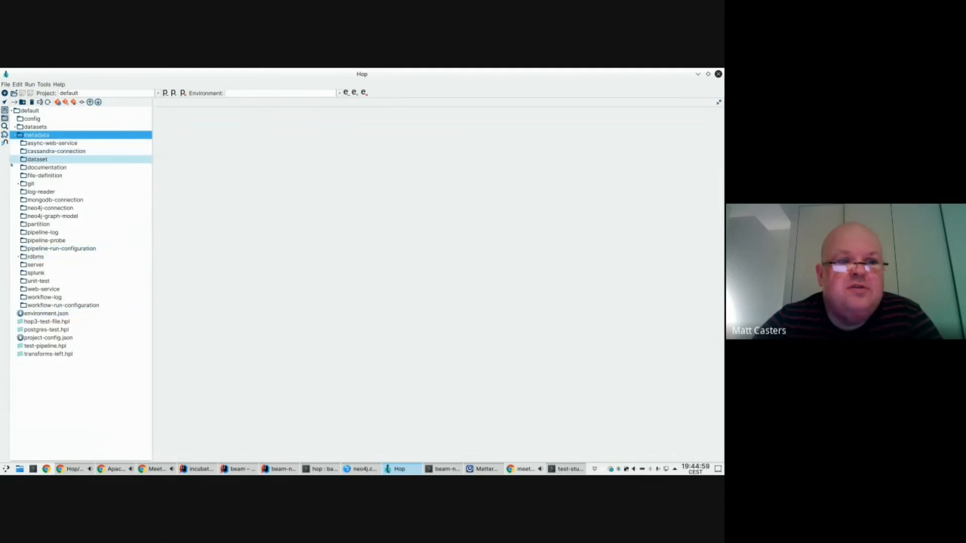
click(18, 257)
double_click(37, 266)
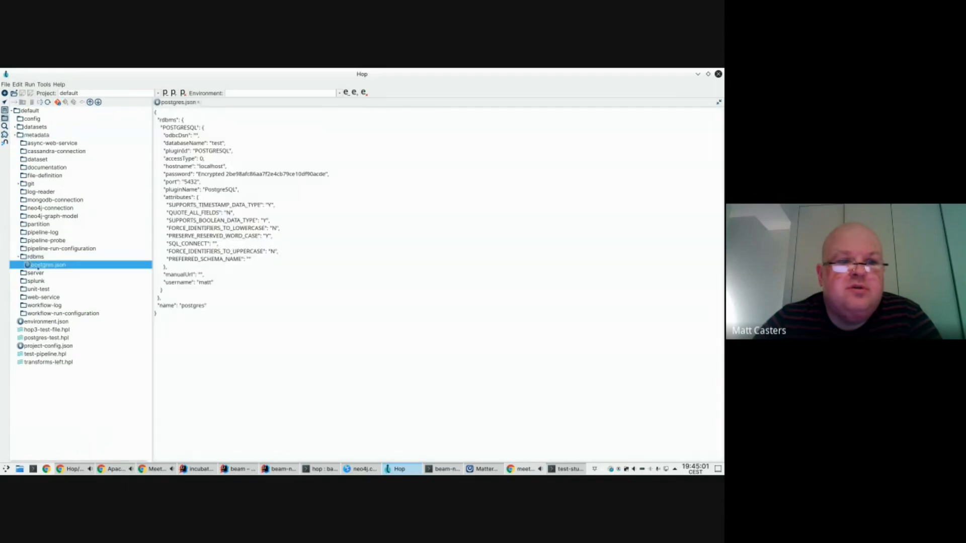
click(163, 341)
key(ctrl+a)
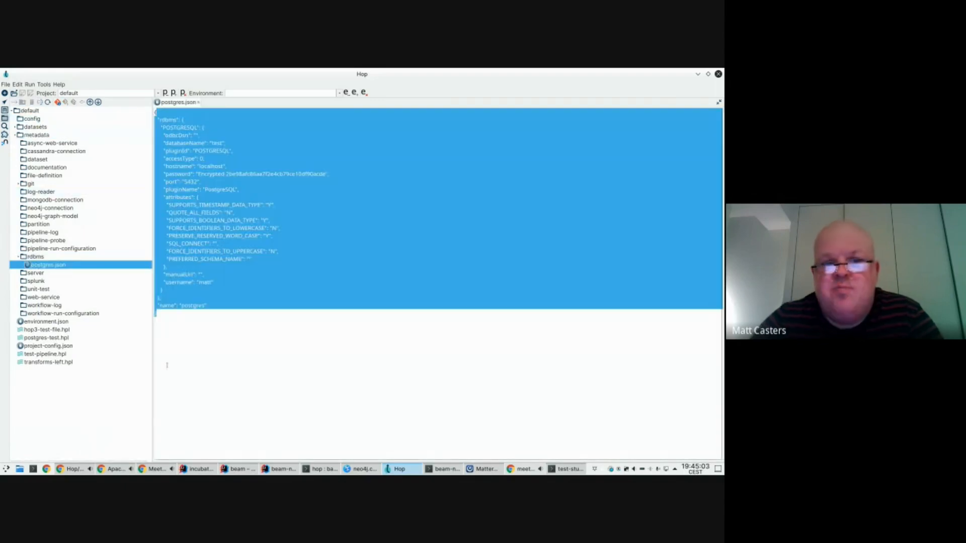
click(171, 363)
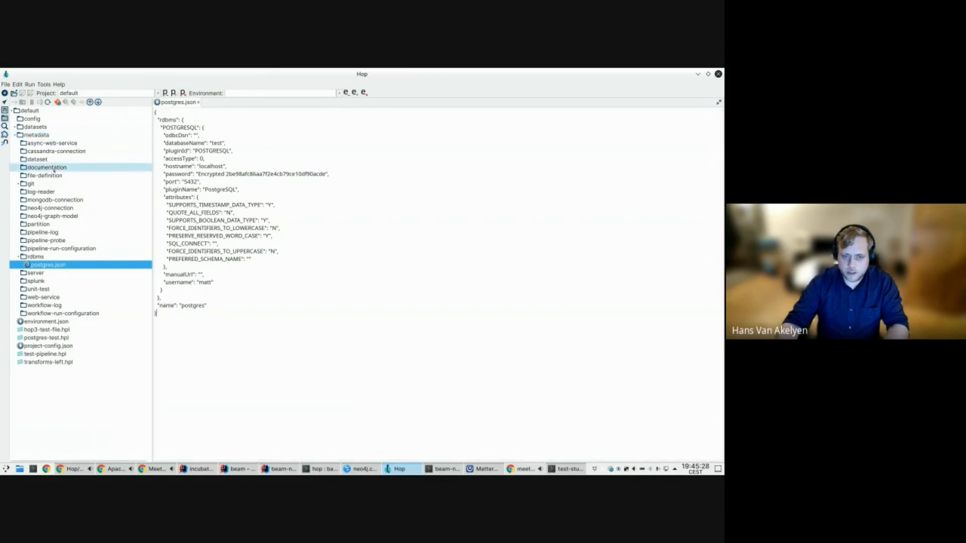
click(19, 184)
click(30, 192)
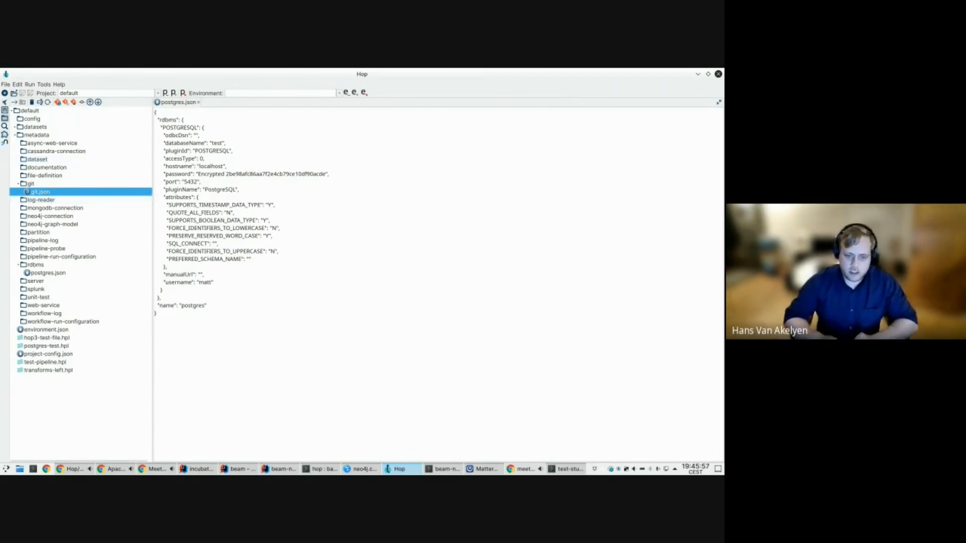
Switch to the hop project and display its metadata
click(157, 94)
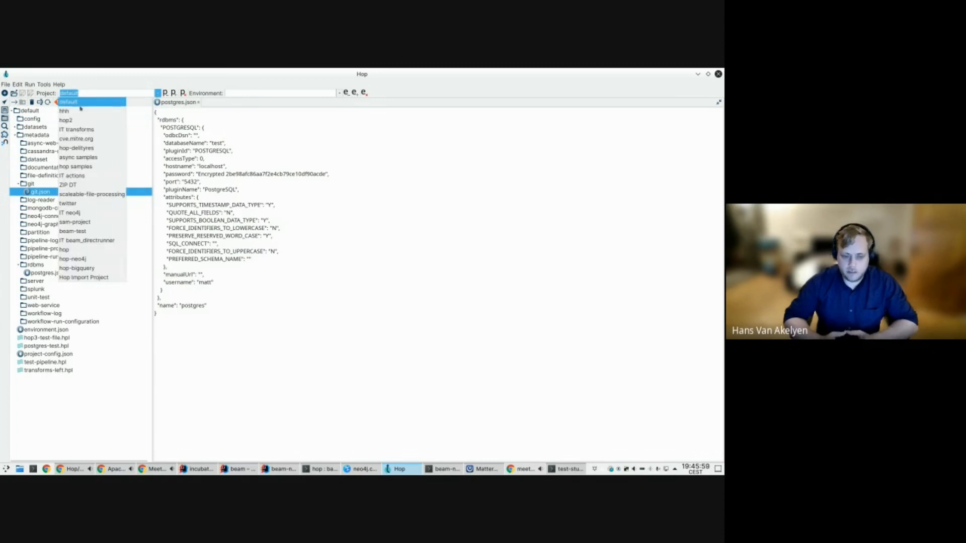
click(71, 251)
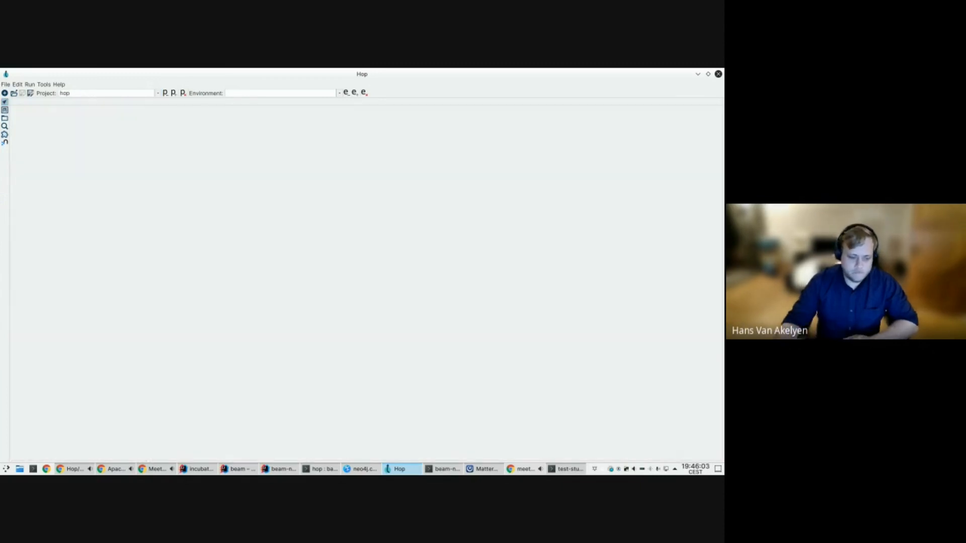
click(5, 109)
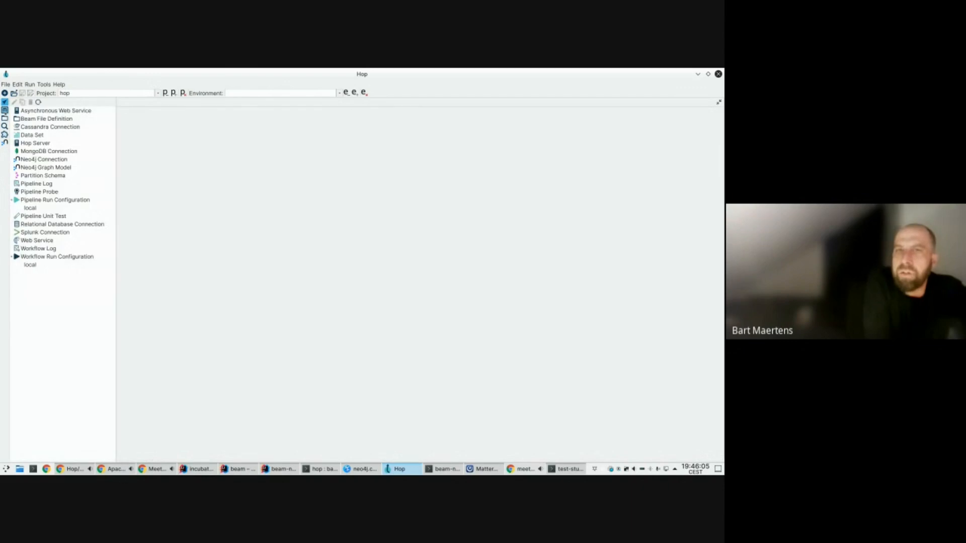
Check the hop project's local pipeline and workflow run configurations, and view the project's files in the open-file browser
click(30, 208)
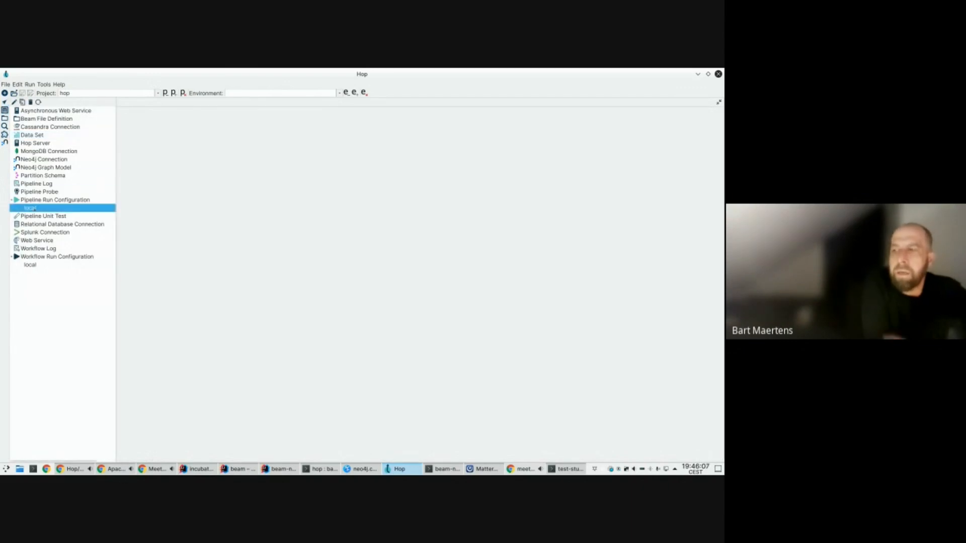
click(30, 264)
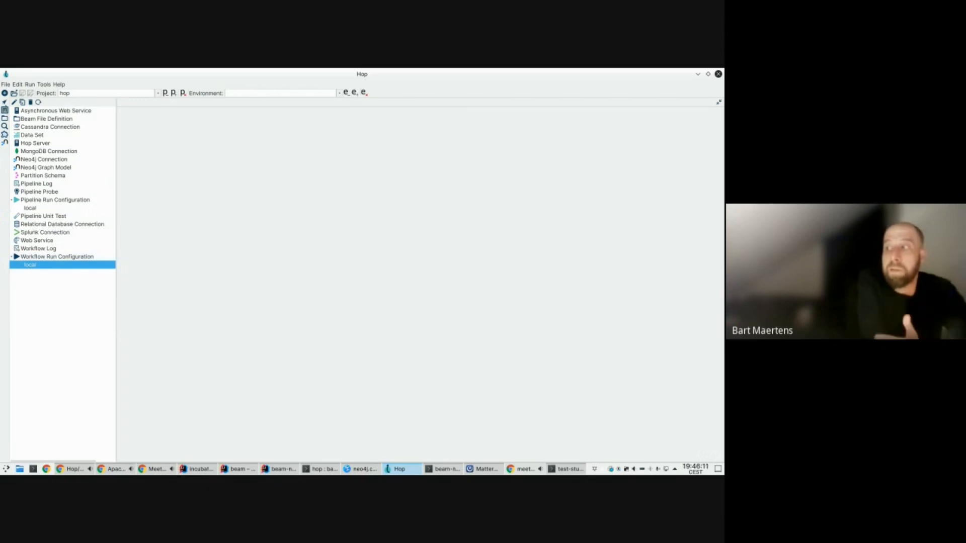
click(4, 102)
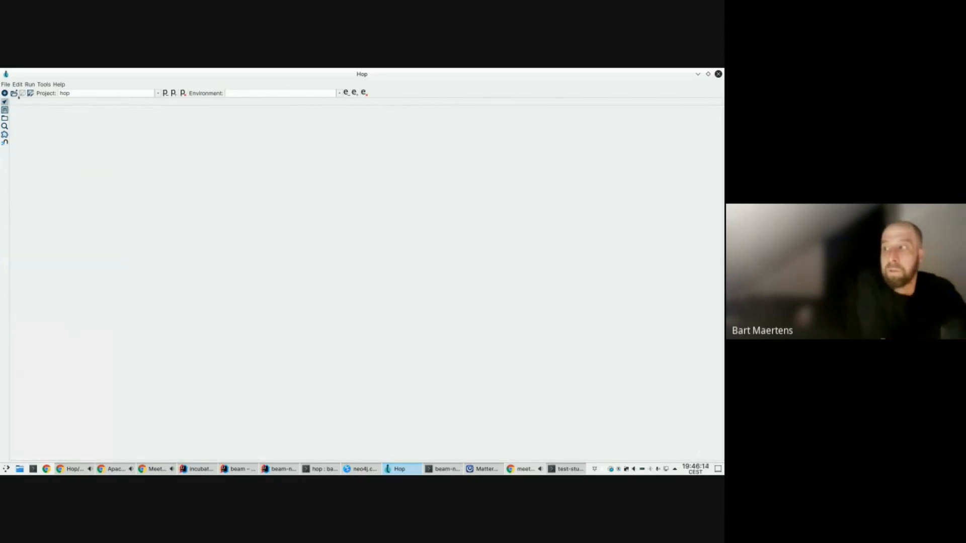
click(14, 93)
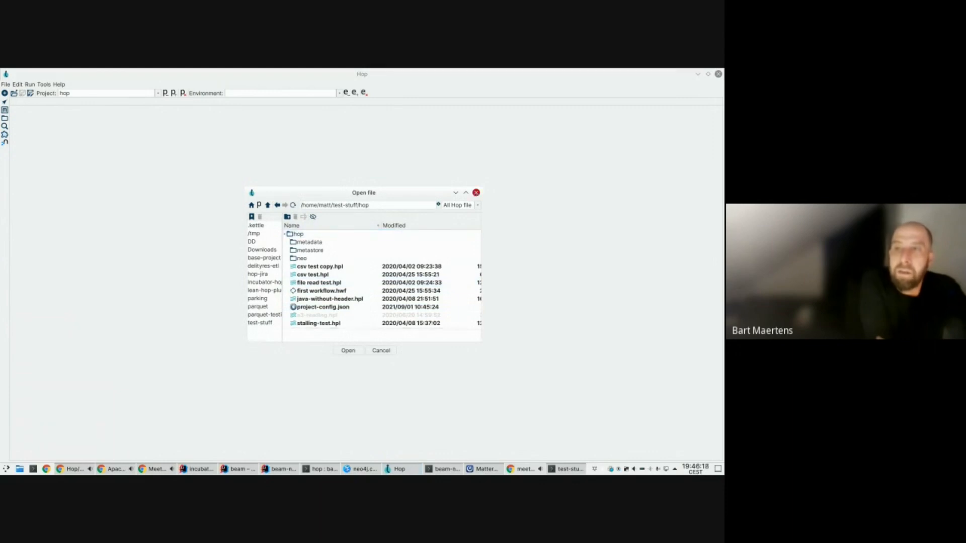
click(476, 192)
Switch to the IT transforms project and browse the pipeline files in its integration-tests/transforms folder
click(158, 93)
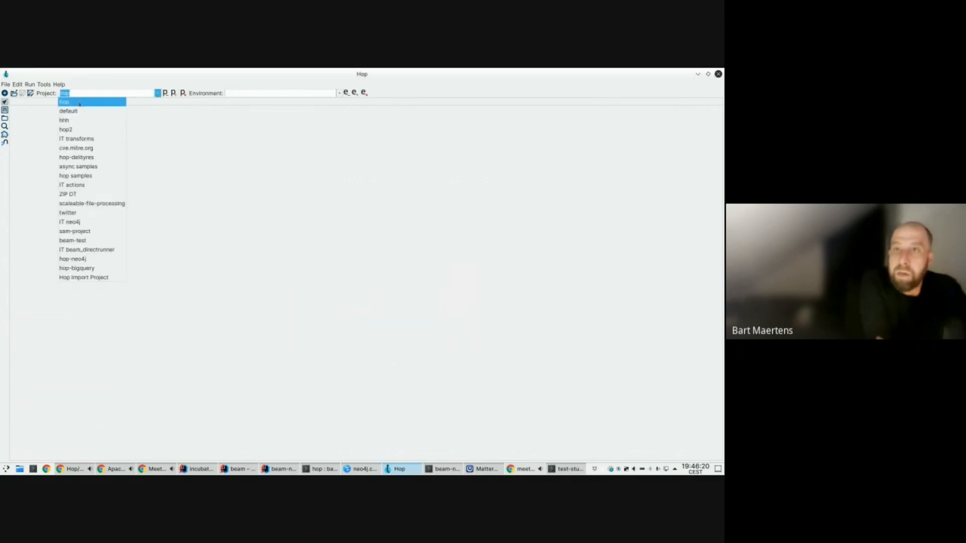
click(75, 139)
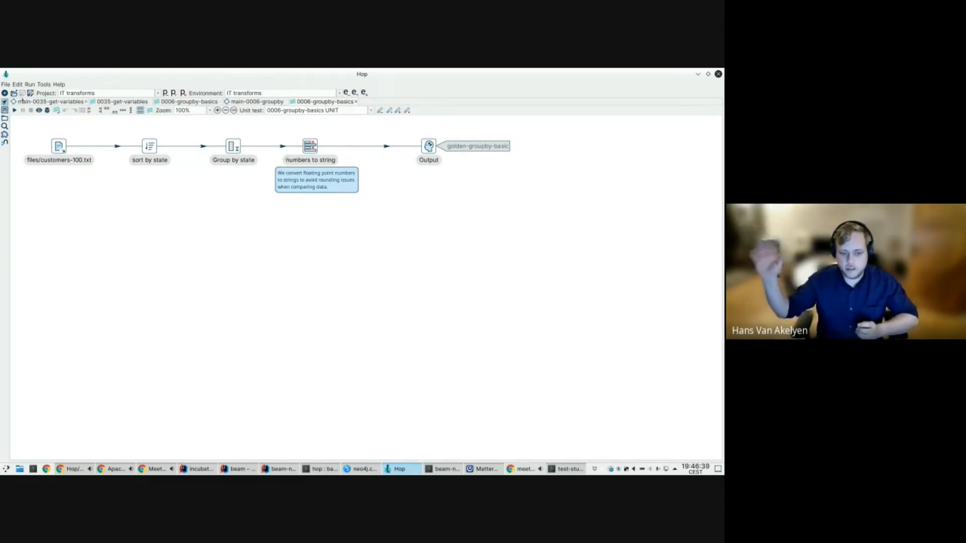
click(14, 93)
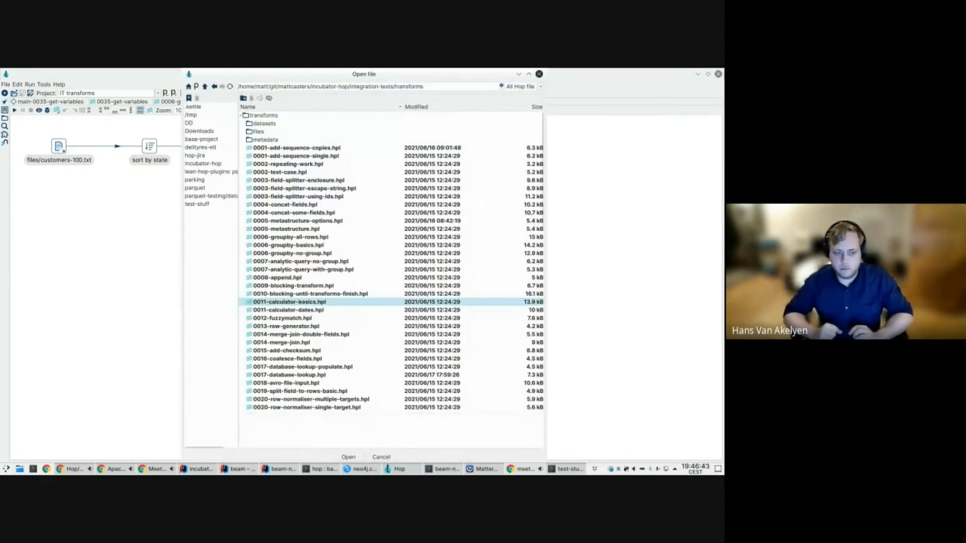
scroll(299, 302, down, 8)
scroll(300, 300, up, 8)
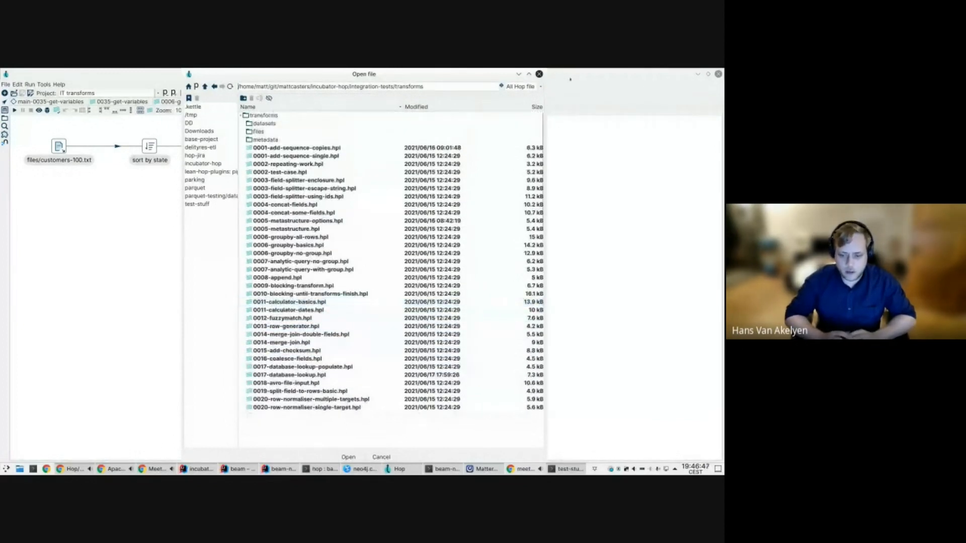
key(Escape)
Switch to the scaleable-file-processing project with its setup-populate-empty-queue workflow on display
click(158, 93)
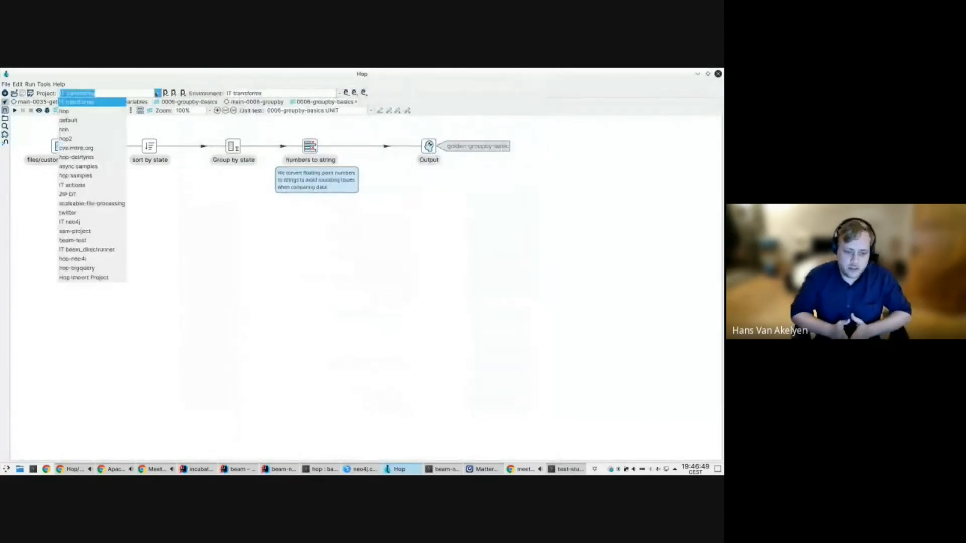
click(96, 204)
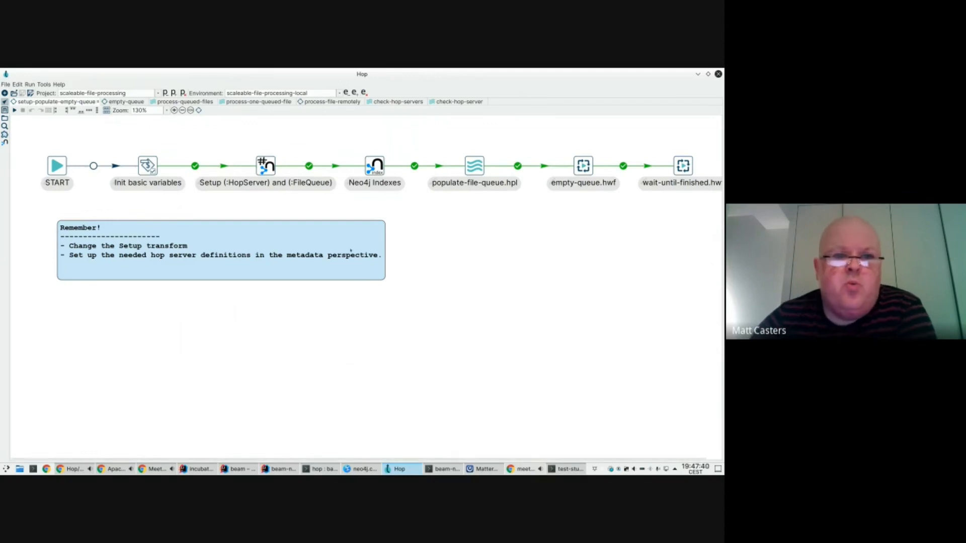
click(224, 167)
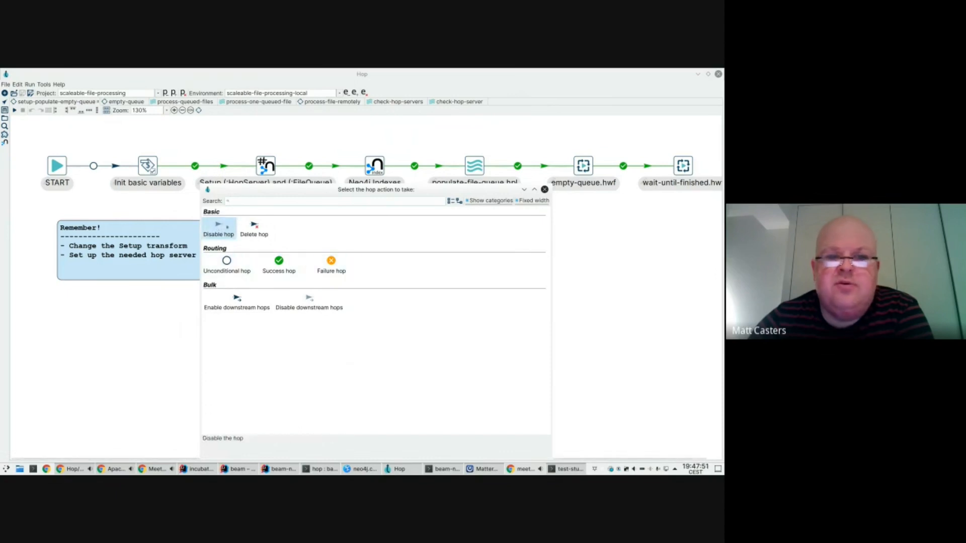
key(Escape)
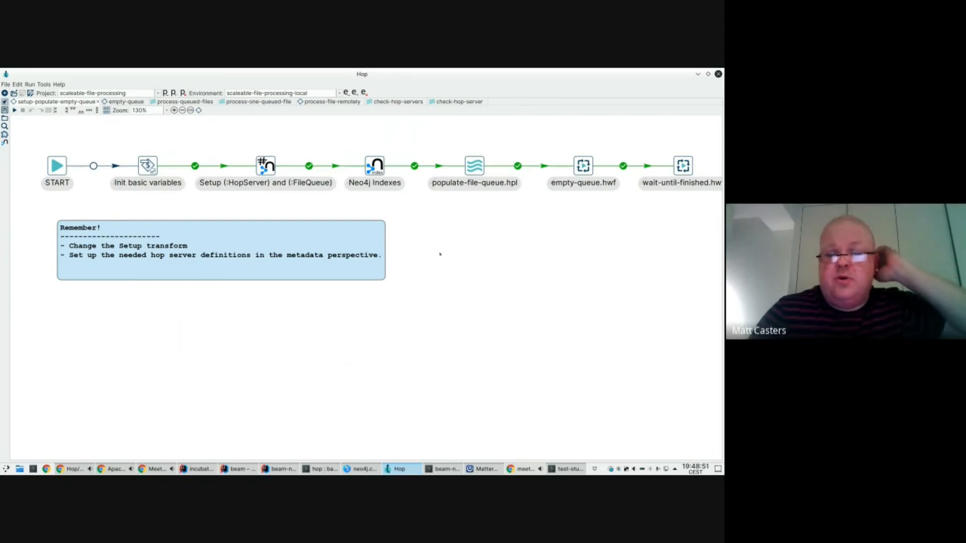
Look over the list of available projects without switching, and stop sharing the screen in the meeting
click(157, 93)
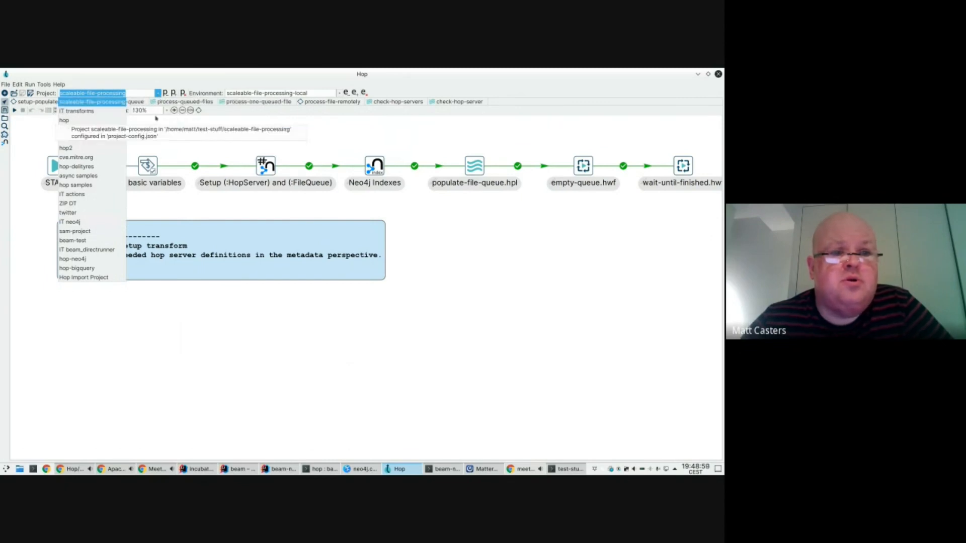
click(152, 120)
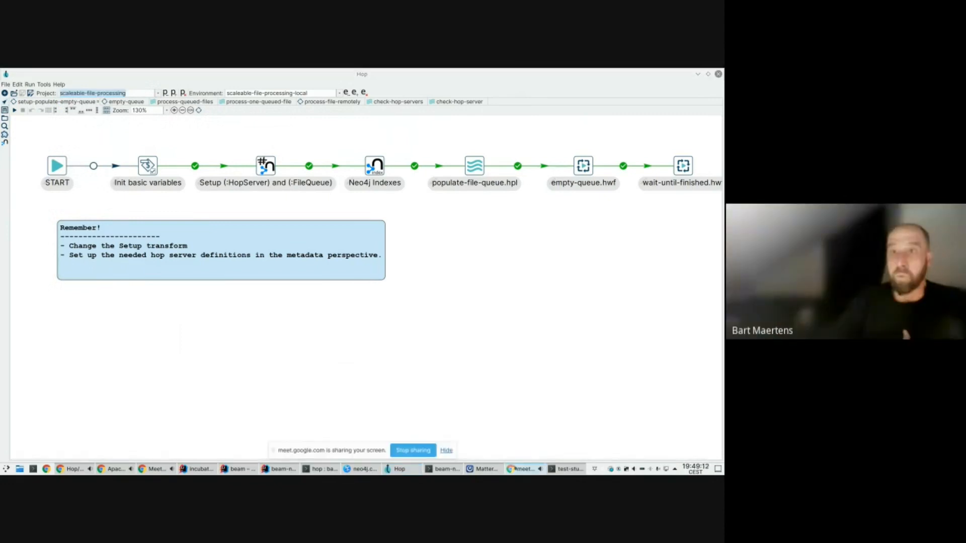
click(411, 451)
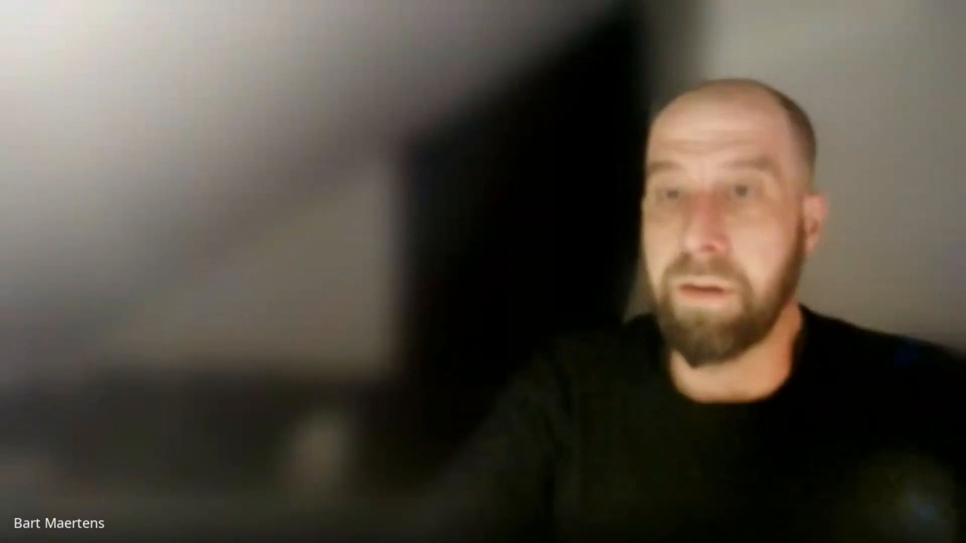